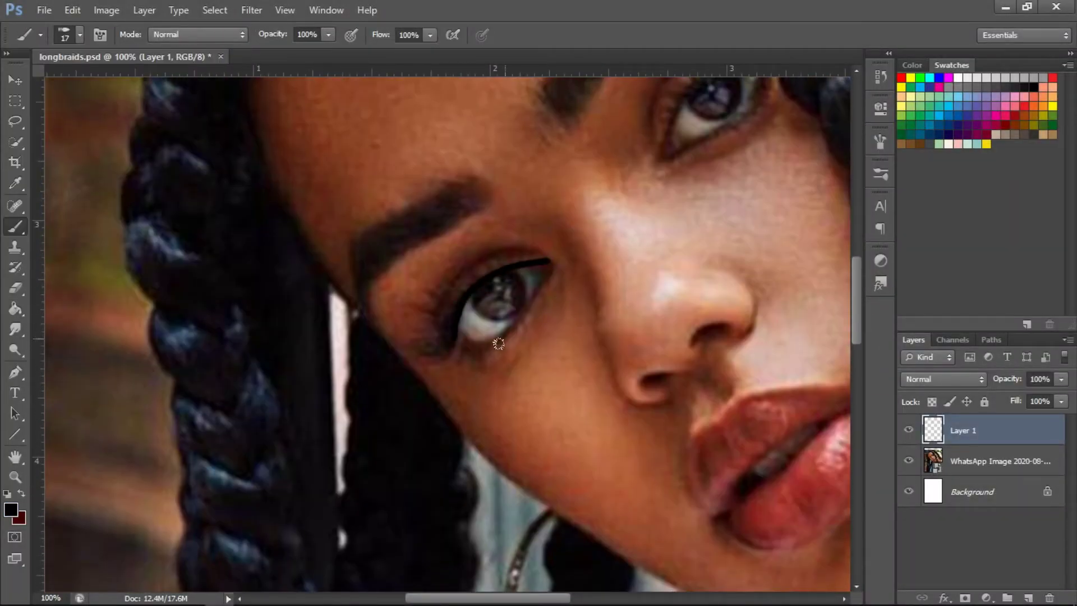
- Add a third empty layer above the black eye outline and iris layers
{"action": "scroll", "coordinate": [665, 245], "scroll_direction": "up", "scroll_amount": 3}
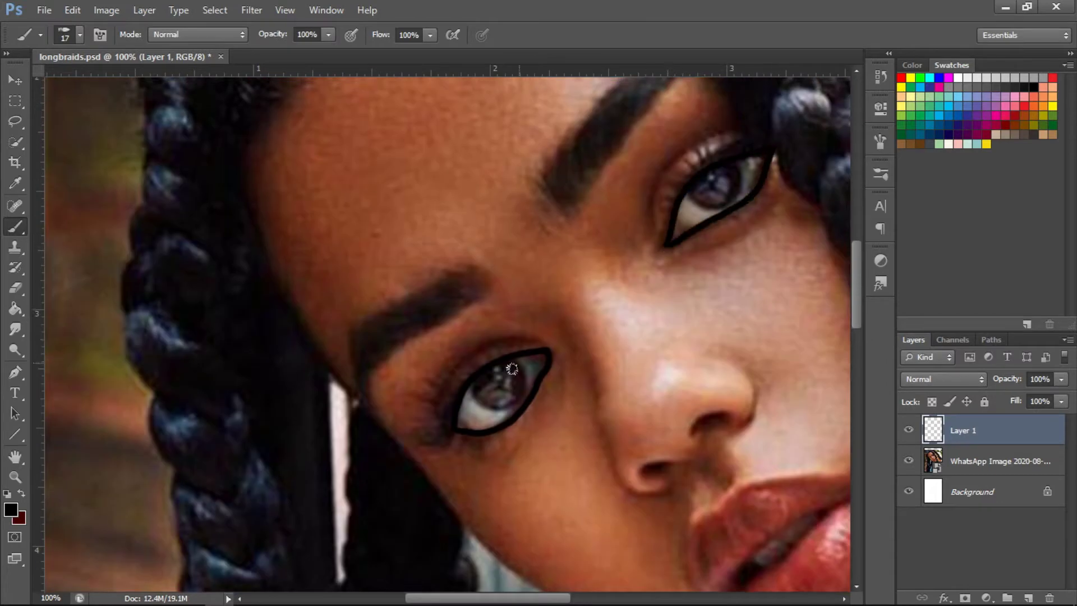
{"action": "left_click", "coordinate": [1028, 598]}
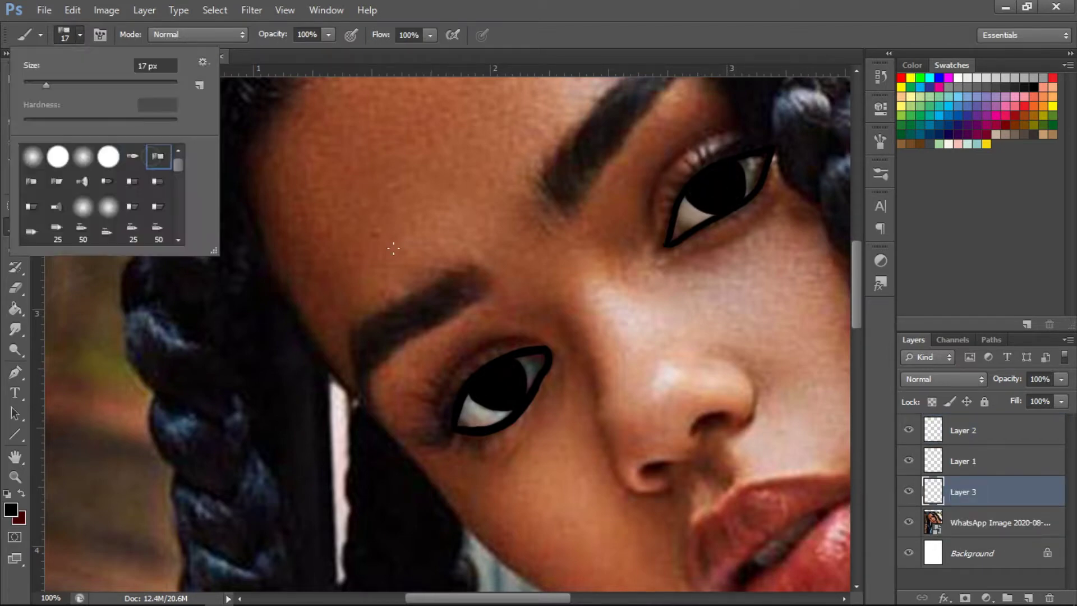
- Resize the hard brush, settling on a smaller size for eyelashes
{"action": "key", "text": "bracketright"}
{"action": "key", "text": "bracketright"}
{"action": "key", "text": "bracketright"}
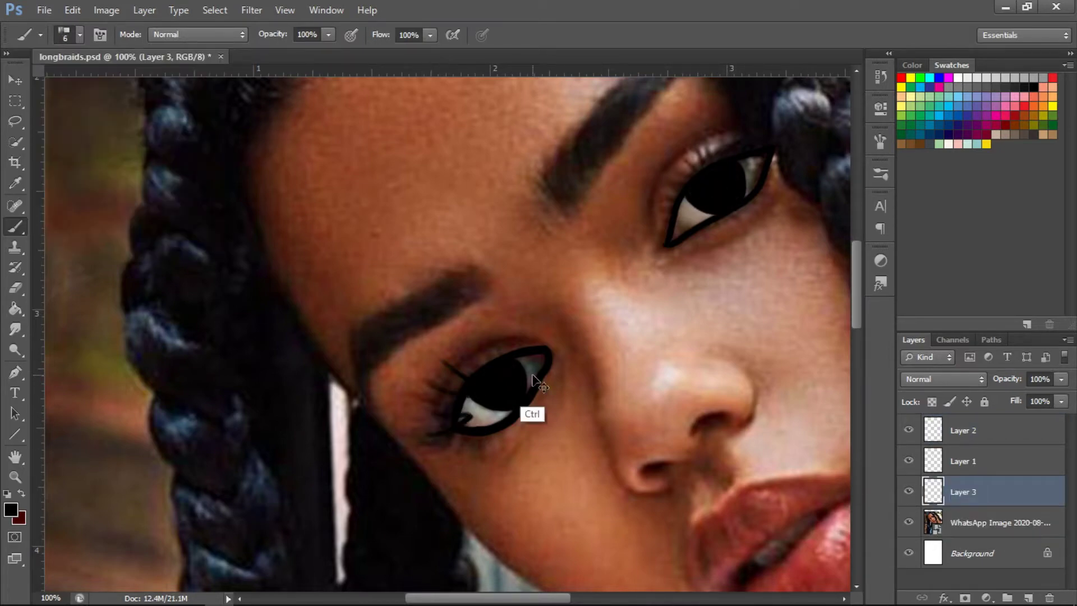
{"action": "left_click", "coordinate": [79, 34]}
{"action": "left_click", "coordinate": [79, 34]}
{"action": "key", "text": "Return"}
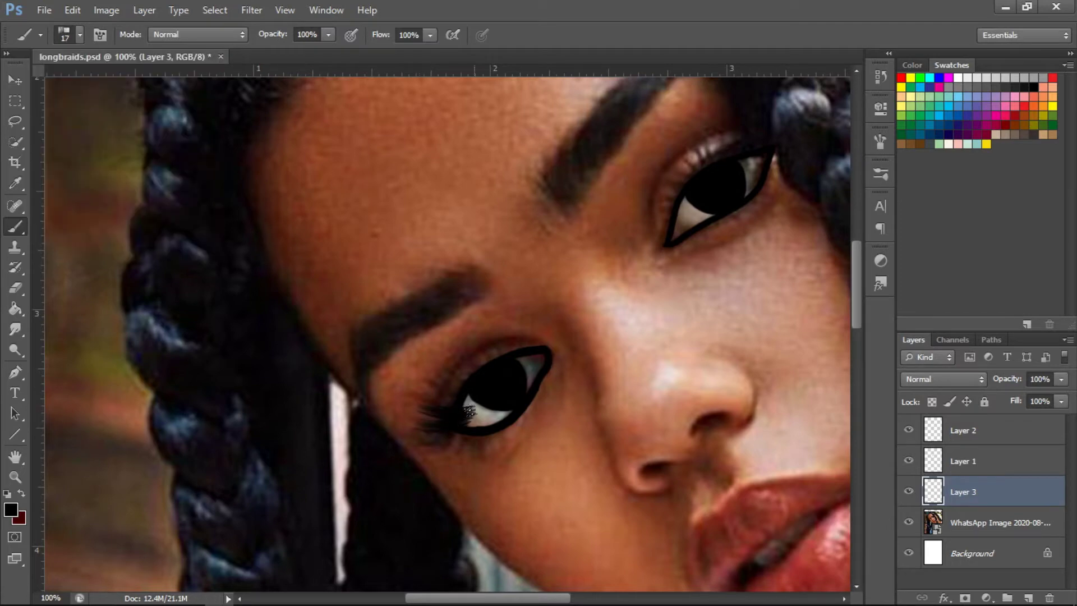
{"action": "key", "text": "bracketleft"}
{"action": "key", "text": "bracketleft"}
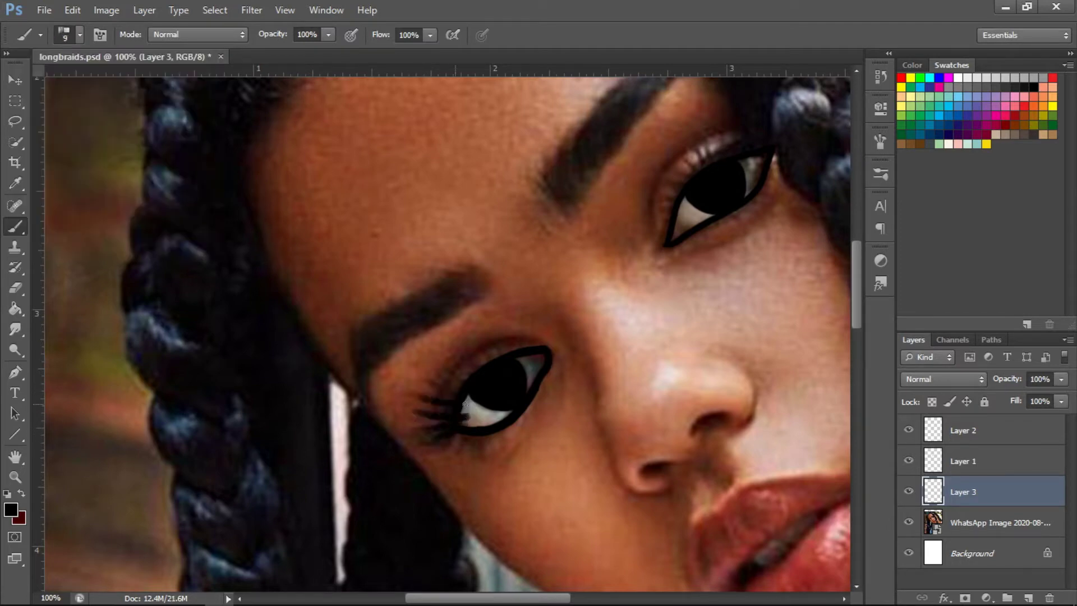
- Paint thick black eyelashes around the eyes, undo stray strokes, and set the colour to white
{"action": "key", "text": "ctrl+z"}
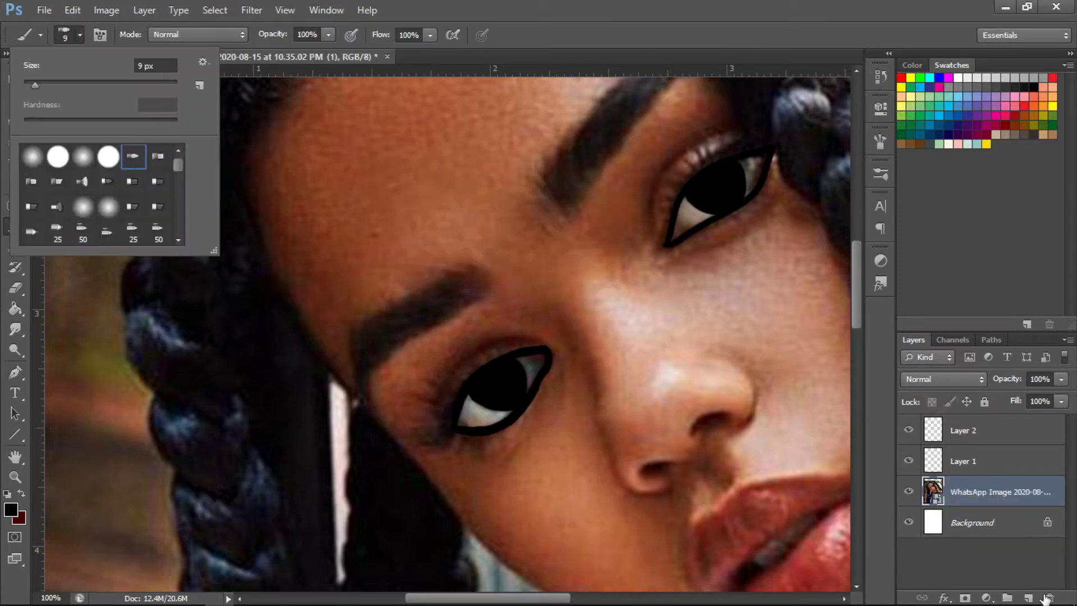
{"action": "left_click", "coordinate": [80, 35]}
{"action": "left_click_drag", "start_coordinate": [528, 349], "coordinate": [524, 320]}
{"action": "left_click_drag", "start_coordinate": [511, 354], "coordinate": [492, 325]}
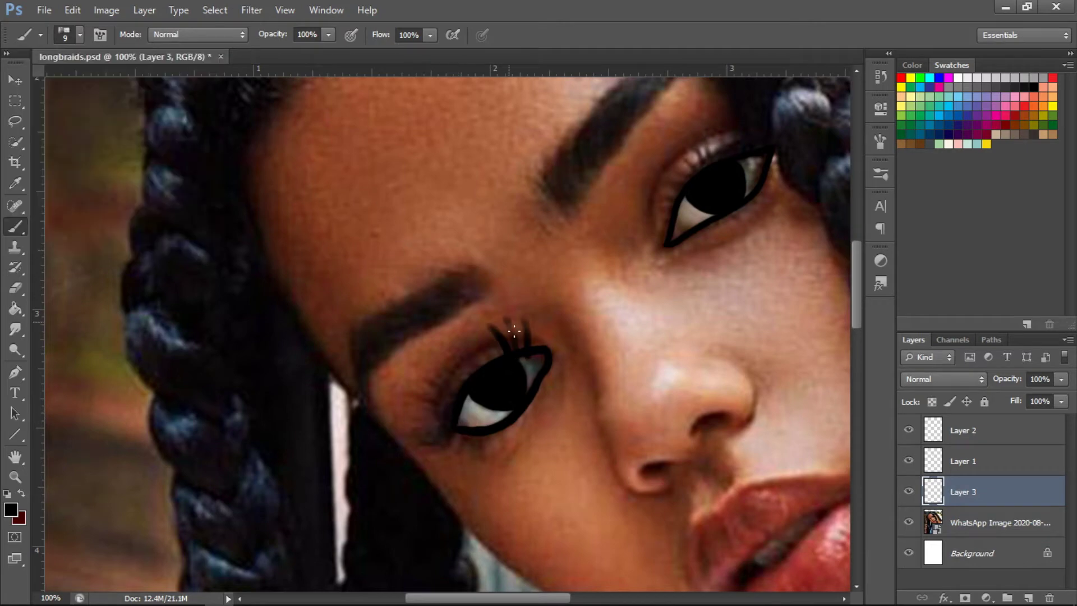
{"action": "key", "text": "ctrl+z"}
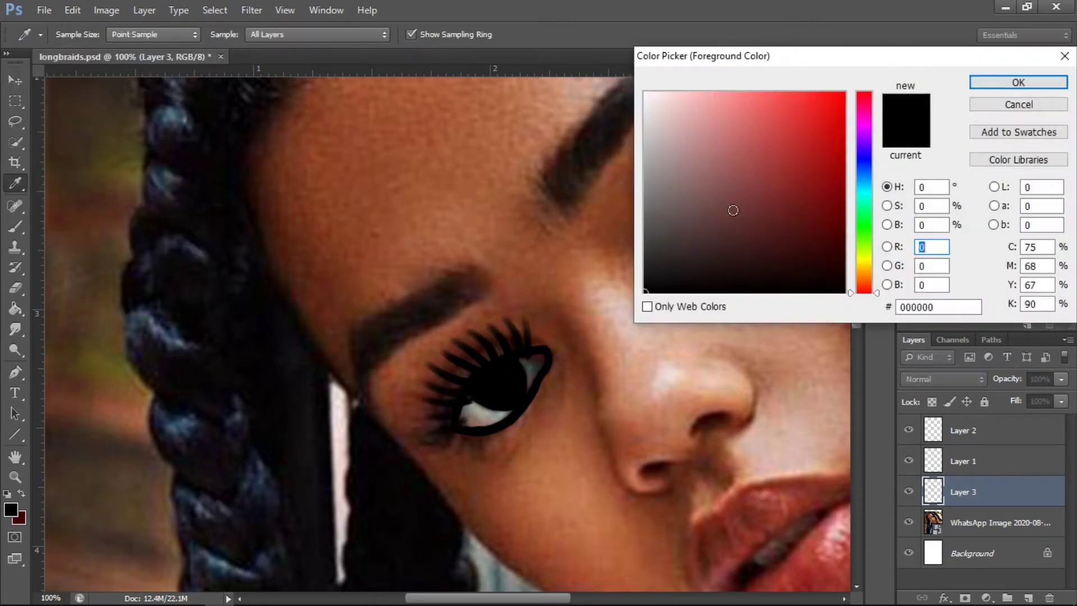
{"action": "left_click", "coordinate": [952, 435]}
- Rename the eye layers to 'eyeball' and 'liner'
{"action": "double_click", "coordinate": [962, 430]}
{"action": "type", "text": "eyeball"}
{"action": "key", "text": "Return"}
{"action": "double_click", "coordinate": [961, 492]}
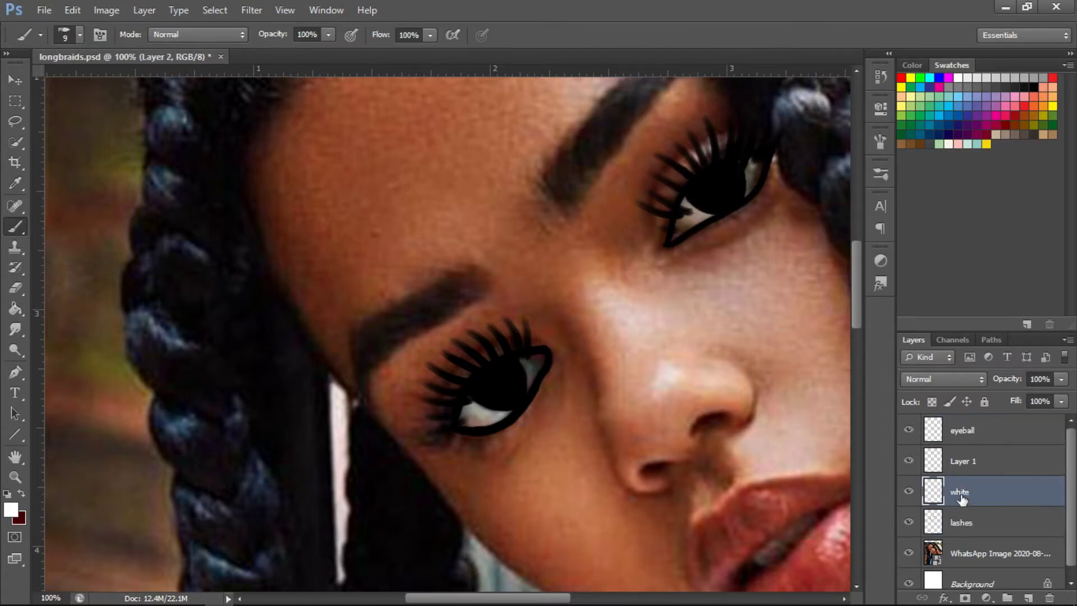
{"action": "double_click", "coordinate": [961, 461]}
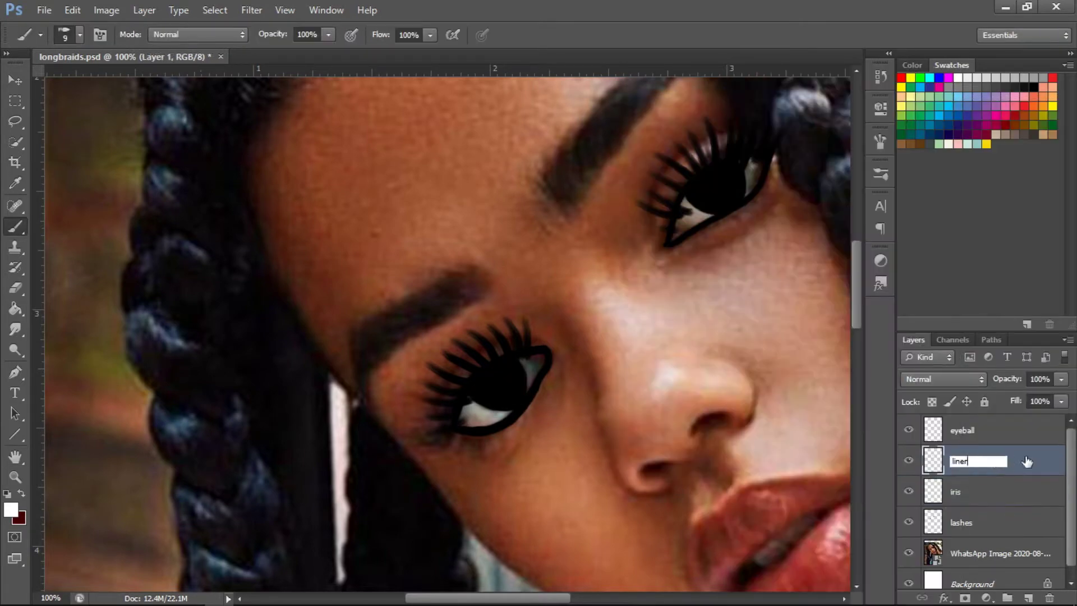
{"action": "type", "text": "liner"}
{"action": "key", "text": "Return"}
{"action": "left_click", "coordinate": [998, 492]}
- Paint the eye whites, add white catchlight dots on a new layer, and group the eye layers as 'eyes'
{"action": "key", "text": "bracketright"}
{"action": "key", "text": "bracketright"}
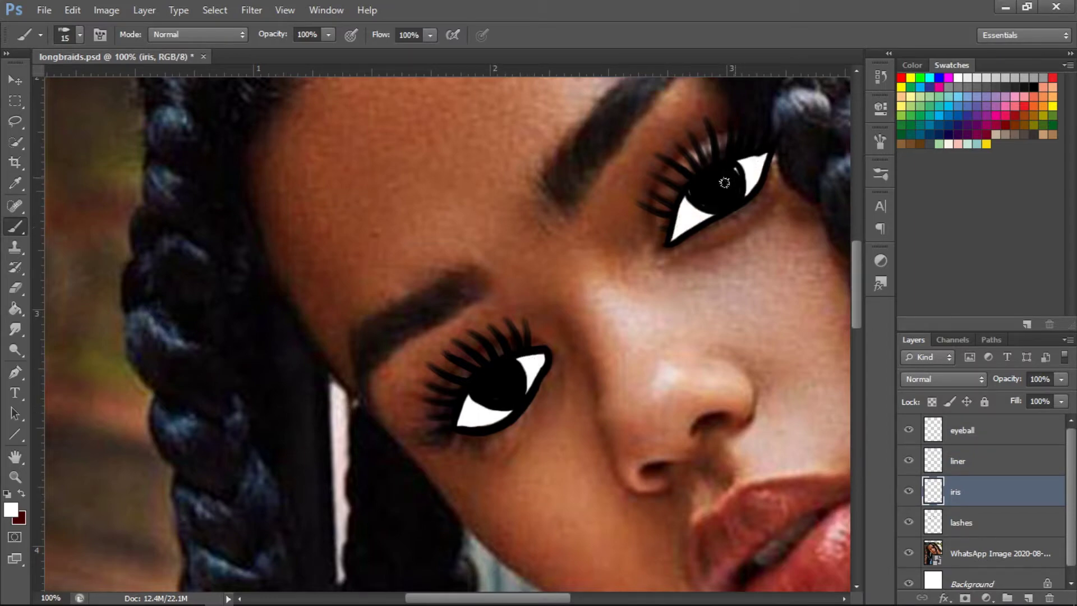
{"action": "left_click", "coordinate": [975, 430]}
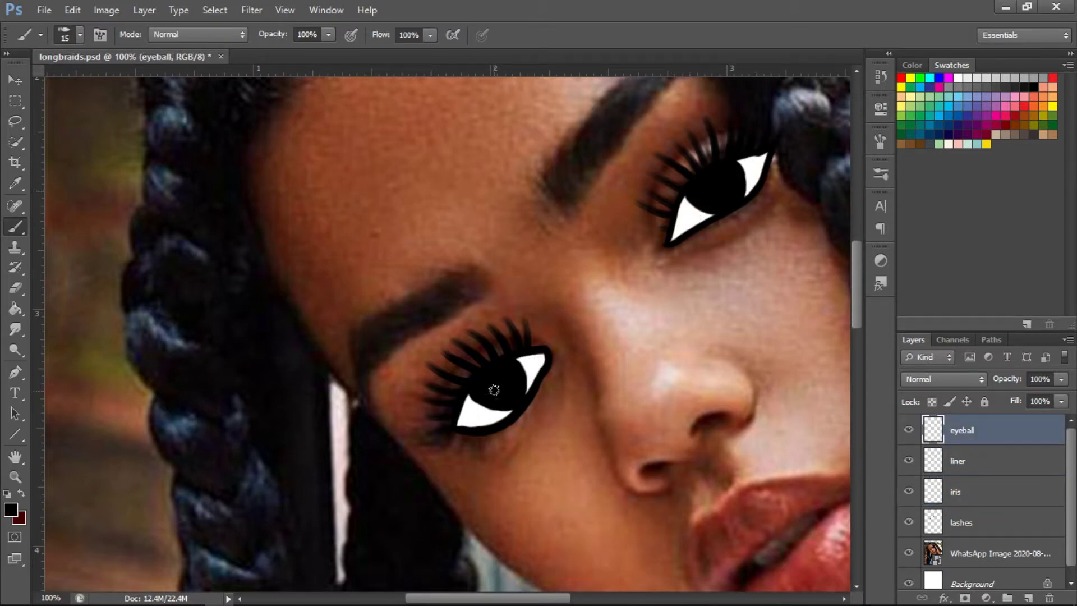
{"action": "left_click", "coordinate": [1028, 598]}
{"action": "left_click", "coordinate": [958, 78]}
{"action": "left_click", "coordinate": [80, 35]}
{"action": "left_click", "coordinate": [510, 372]}
{"action": "left_click", "coordinate": [727, 175]}
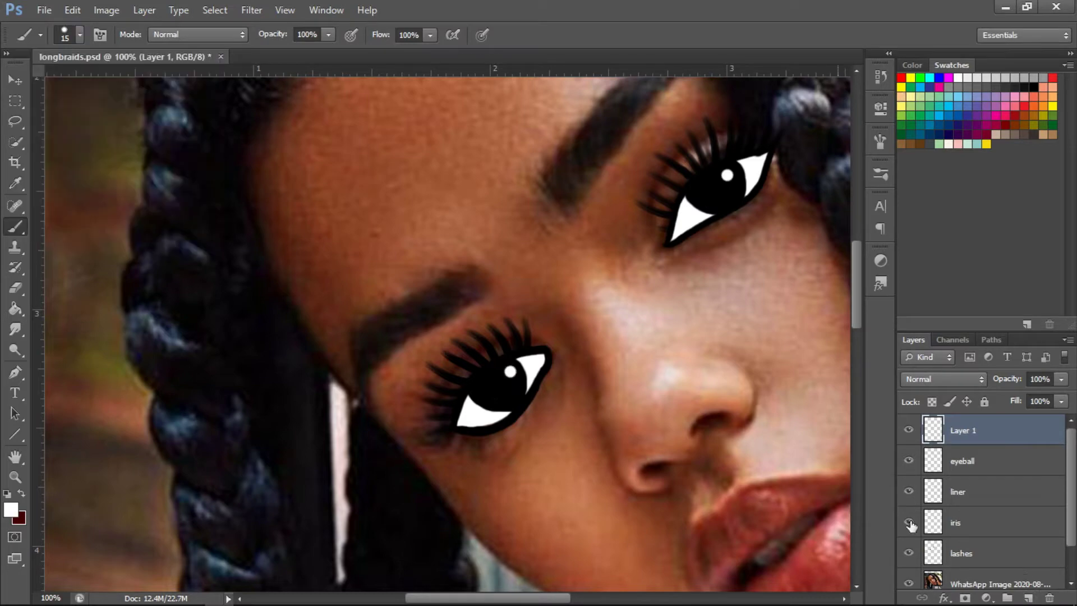
{"action": "left_click", "coordinate": [1015, 591]}
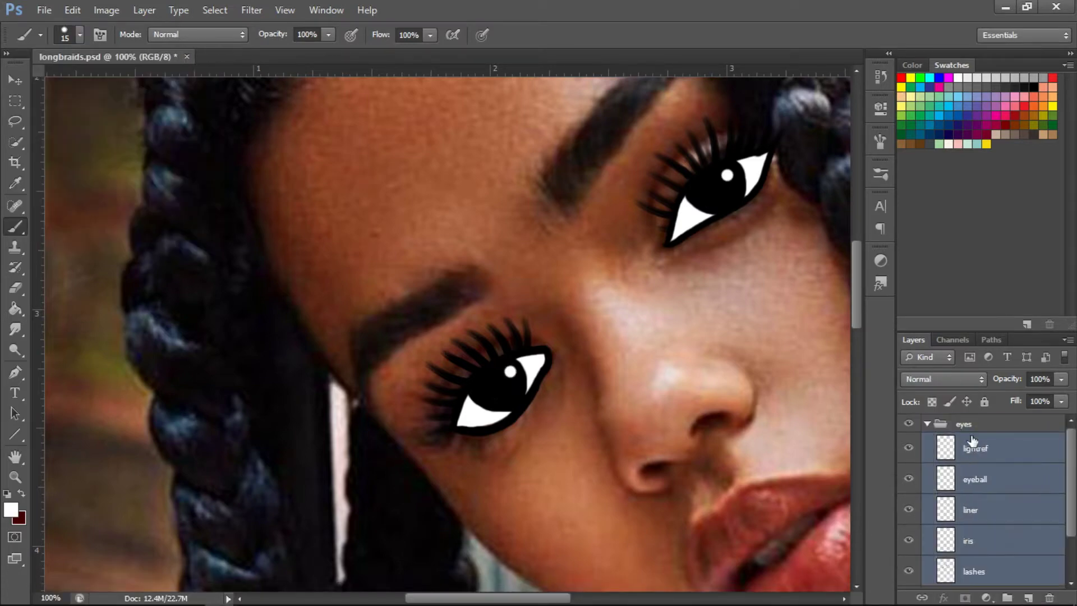
- Paint both eyebrows as thick black strokes on the brows layer
{"action": "left_click_drag", "start_coordinate": [987, 572], "coordinate": [1012, 532]}
{"action": "left_click", "coordinate": [80, 35]}
{"action": "left_click_drag", "start_coordinate": [460, 284], "coordinate": [485, 272]}
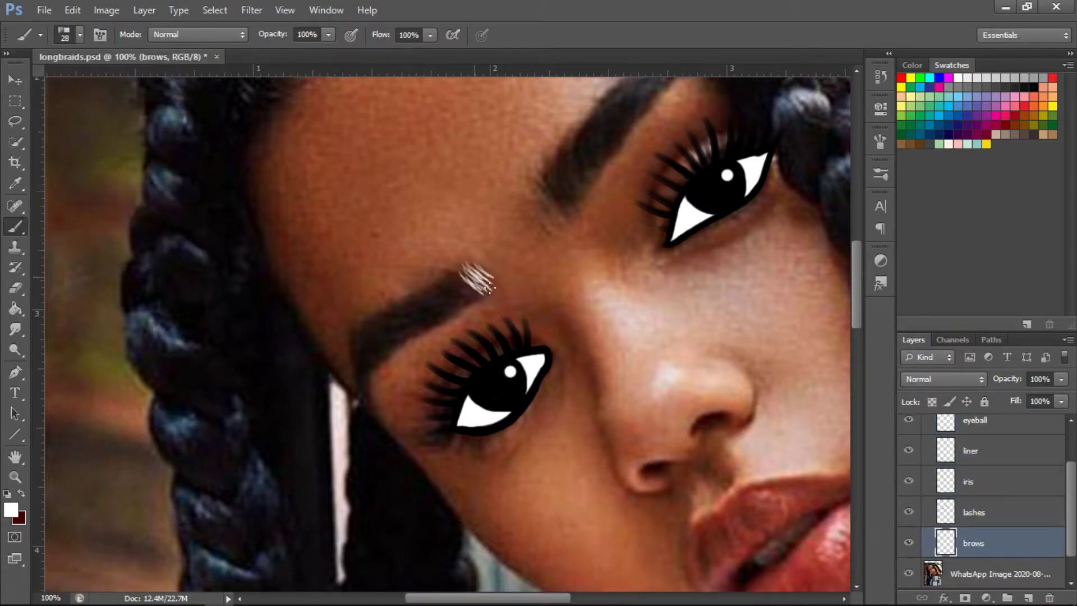
{"action": "key", "text": "ctrl+z"}
{"action": "left_click", "coordinate": [1033, 87]}
{"action": "left_click", "coordinate": [79, 35]}
{"action": "left_click_drag", "start_coordinate": [440, 303], "coordinate": [488, 274]}
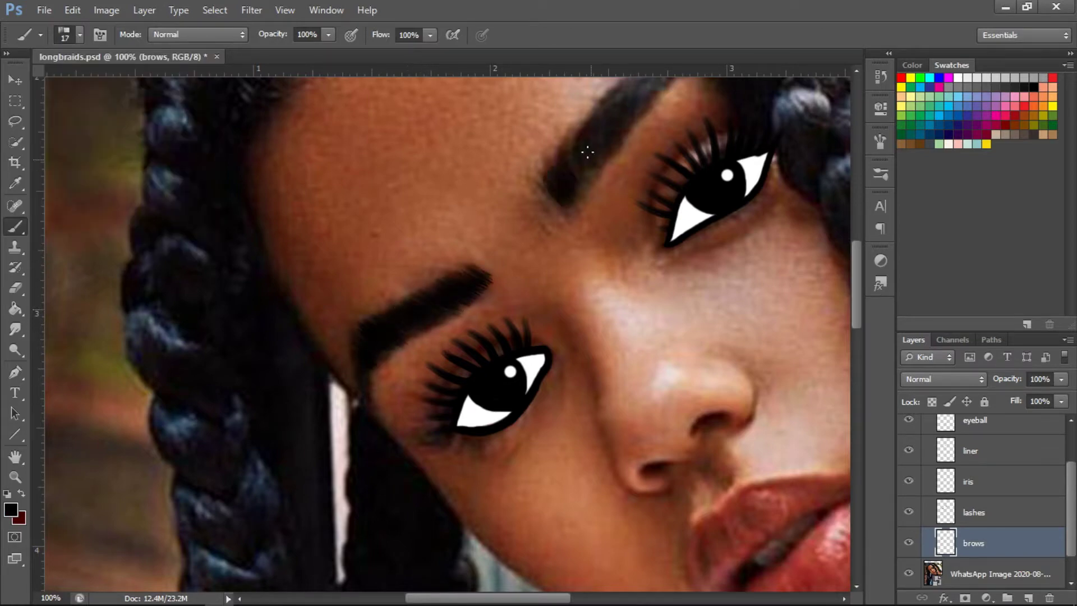
{"action": "scroll", "coordinate": [793, 199], "scroll_direction": "up", "scroll_amount": 3}
{"action": "left_click_drag", "start_coordinate": [606, 207], "coordinate": [639, 177]}
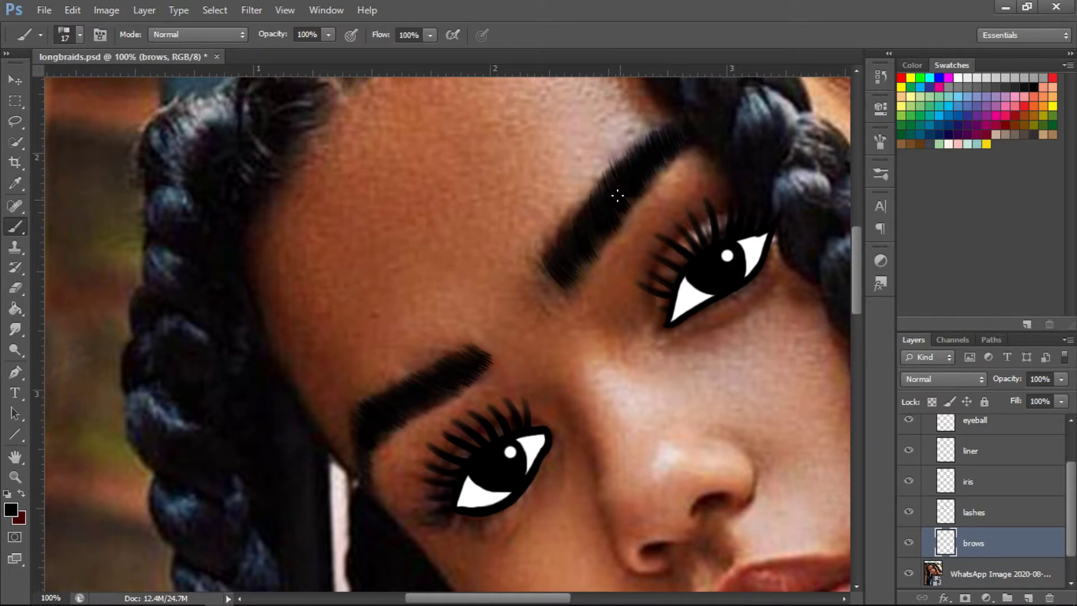
- Add a 'browshade' layer and shade around the upper brow in dark brown
{"action": "left_click", "coordinate": [1014, 572]}
{"action": "key", "text": "ctrl+shift+alt+n"}
{"action": "double_click", "coordinate": [1010, 573]}
{"action": "type", "text": "browshade"}
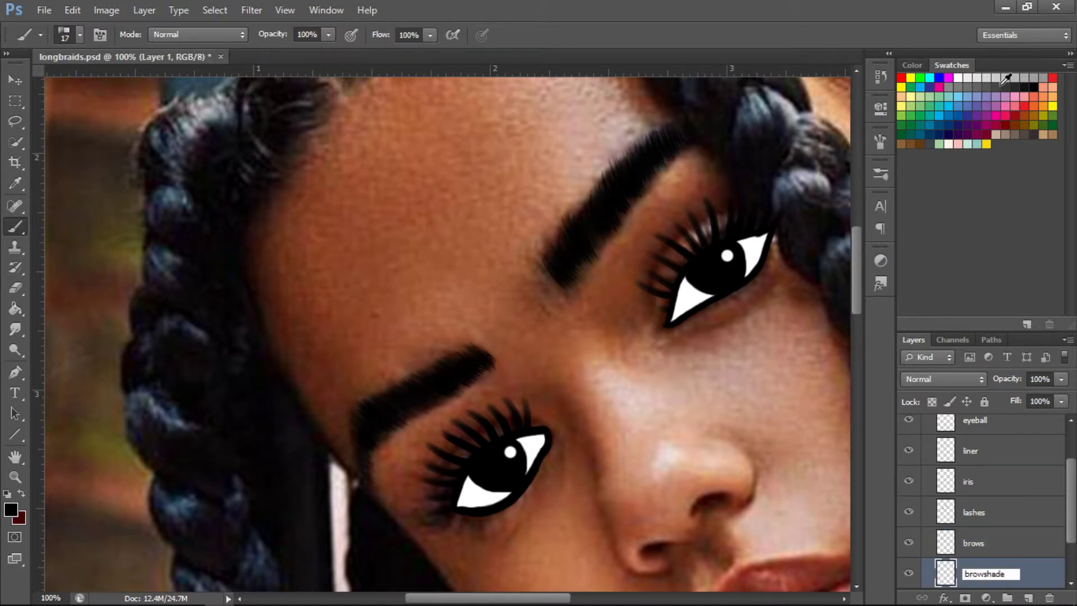
{"action": "key", "text": "Return"}
{"action": "left_click", "coordinate": [80, 35]}
{"action": "left_click", "coordinate": [521, 448]}
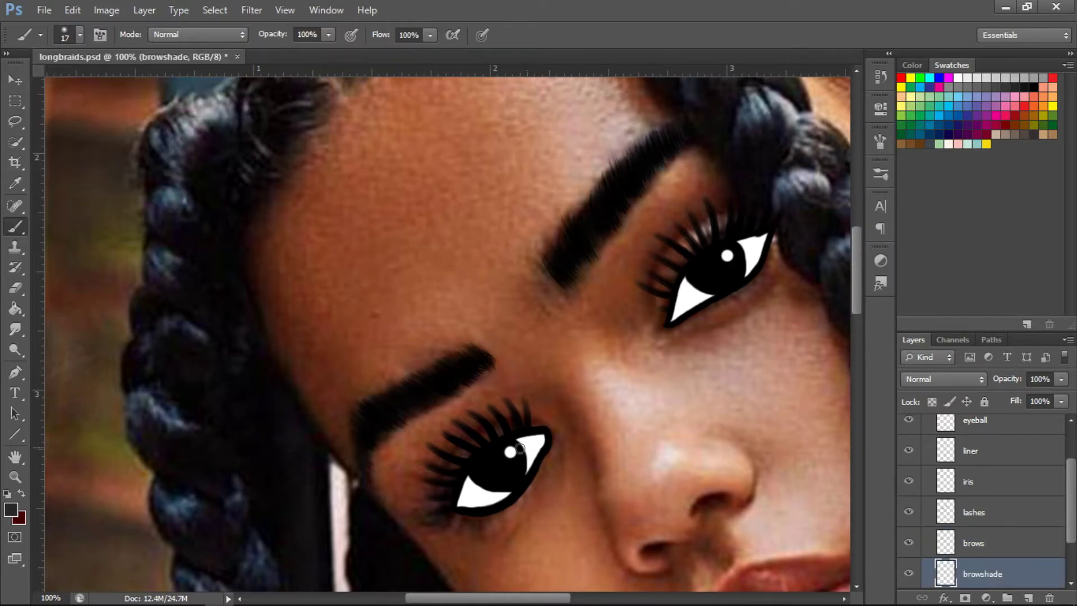
{"action": "left_click", "coordinate": [924, 141]}
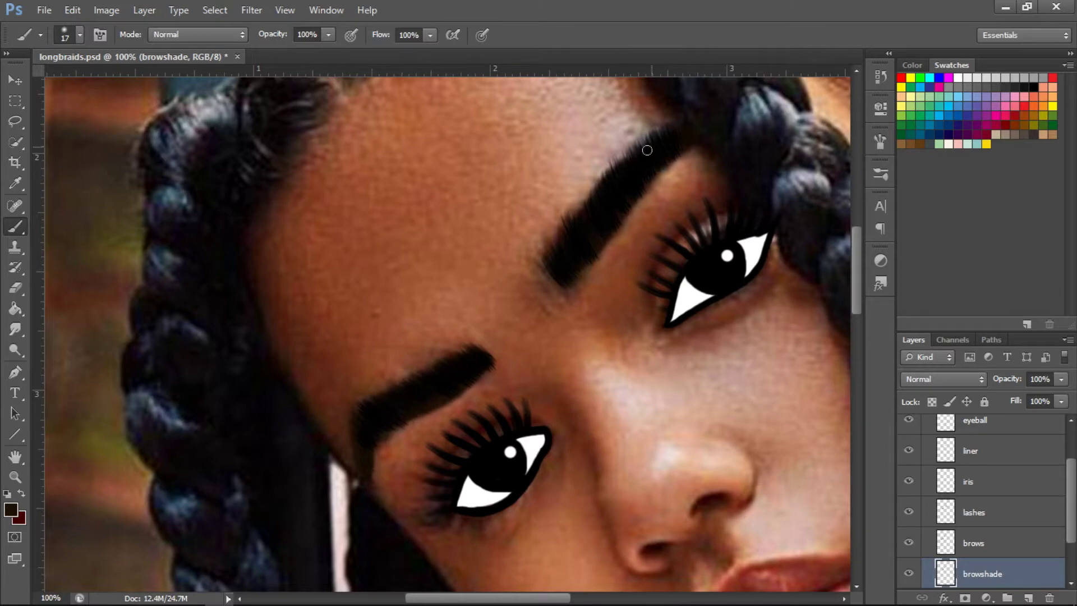
{"action": "left_click_drag", "start_coordinate": [647, 150], "coordinate": [561, 264]}
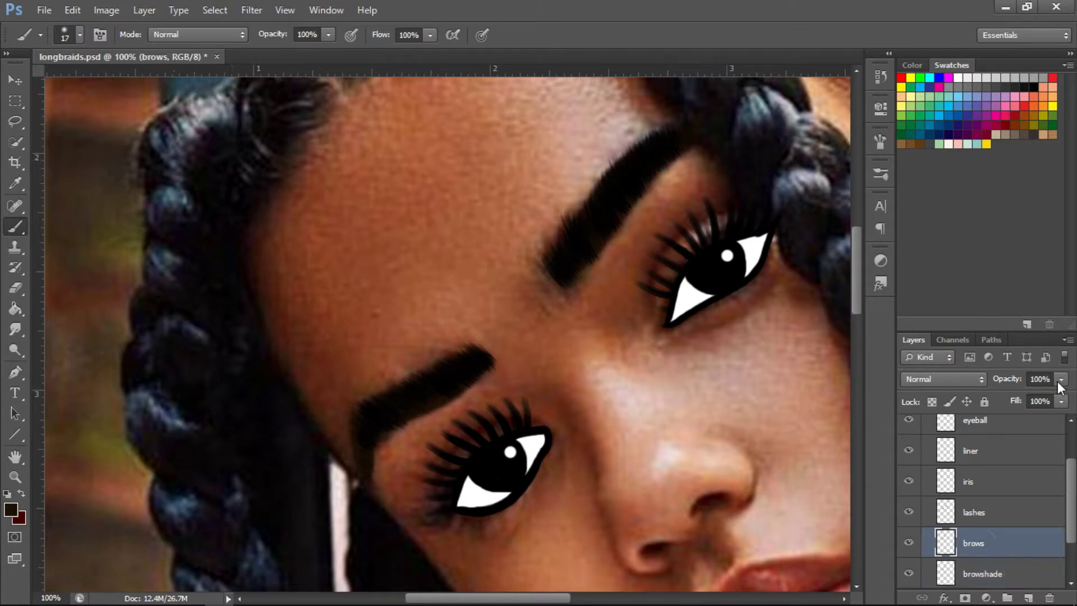
- Return to the brows layer with an enlarged Eraser to tidy the brows
{"action": "left_click", "coordinate": [998, 556]}
{"action": "key", "text": "e"}
{"action": "key", "text": "bracketright"}
{"action": "key", "text": "bracketright"}
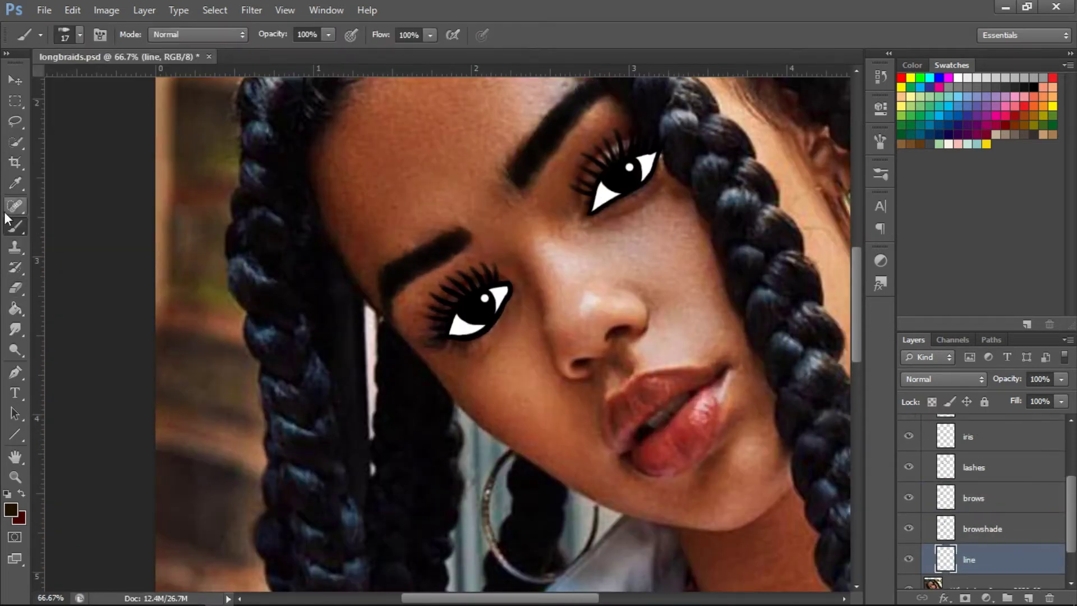
- Stroke a pen path along the lower eye's lid with the brush
{"action": "key", "text": "p"}
{"action": "left_click", "coordinate": [441, 343]}
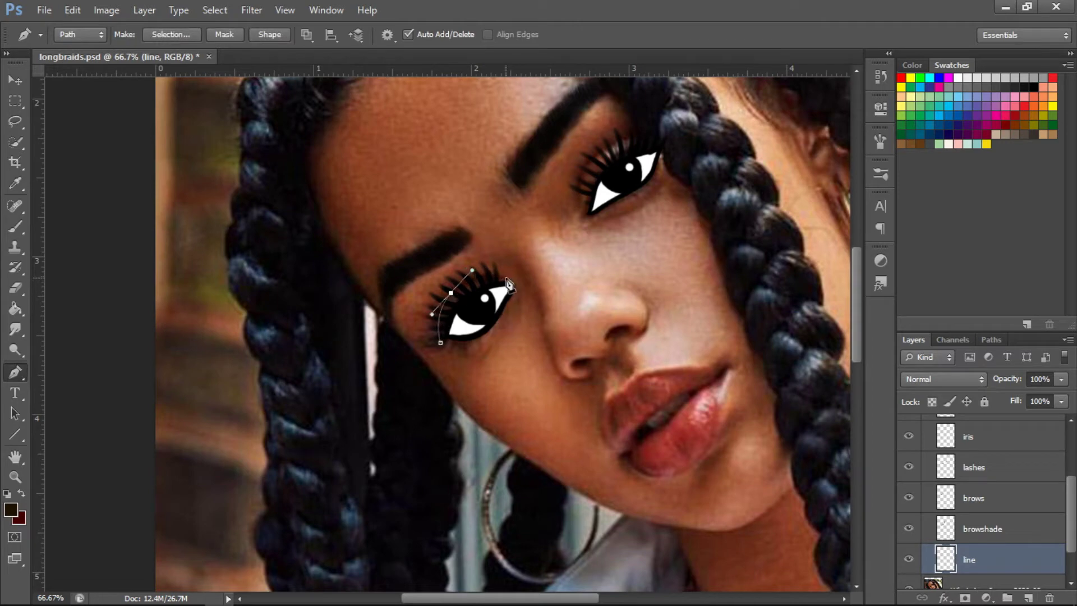
{"action": "right_click", "coordinate": [987, 560]}
{"action": "left_click", "coordinate": [991, 339]}
{"action": "right_click", "coordinate": [993, 357]}
{"action": "left_click", "coordinate": [649, 202]}
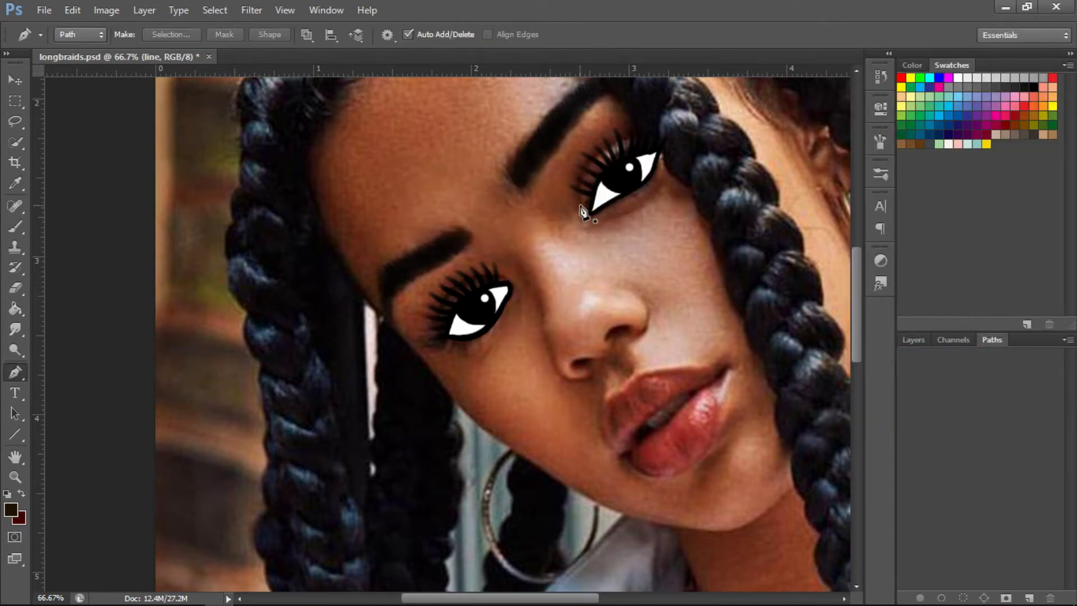
{"action": "key", "text": "ctrl+minus"}
{"action": "key", "text": "ctrl+minus"}
{"action": "left_click", "coordinate": [913, 339]}
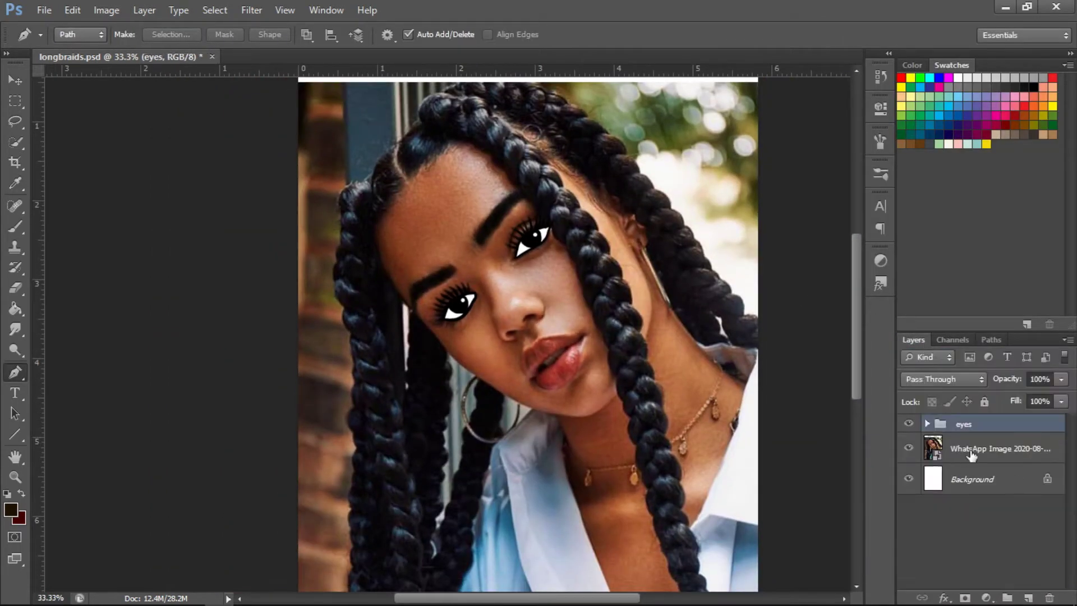
- Draw brown nose-side and nostril lines on a 'noseline' layer inside a nose group
{"action": "left_click", "coordinate": [971, 455]}
{"action": "key", "text": "ctrl+shift+alt+n"}
{"action": "key", "text": "ctrl+g"}
{"action": "double_click", "coordinate": [963, 465]}
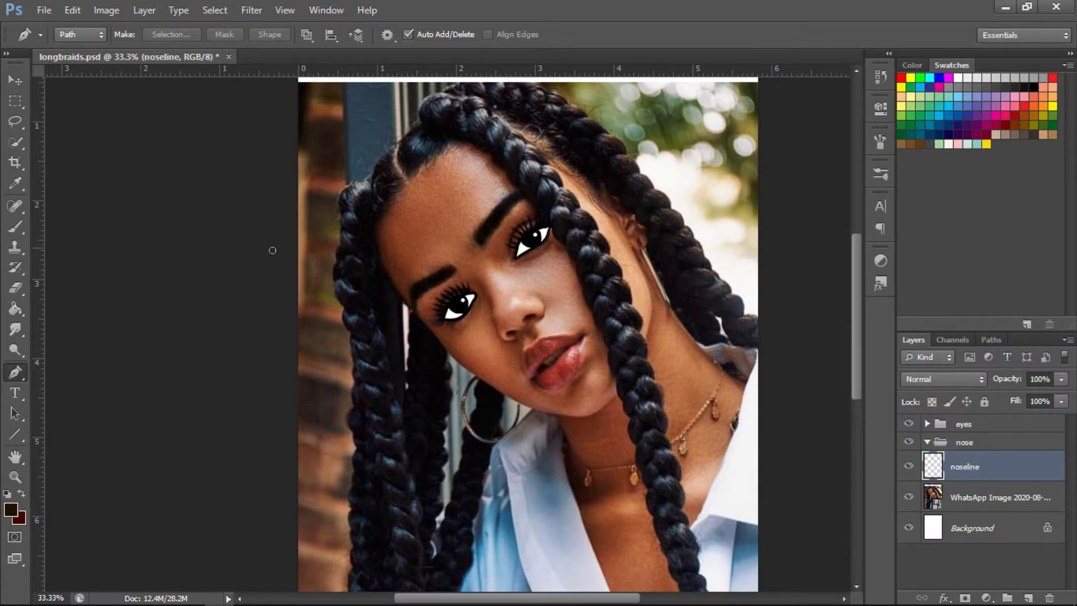
{"action": "key", "text": "ctrl+1"}
{"action": "key", "text": "b"}
{"action": "left_click", "coordinate": [324, 133], "text": "alt"}
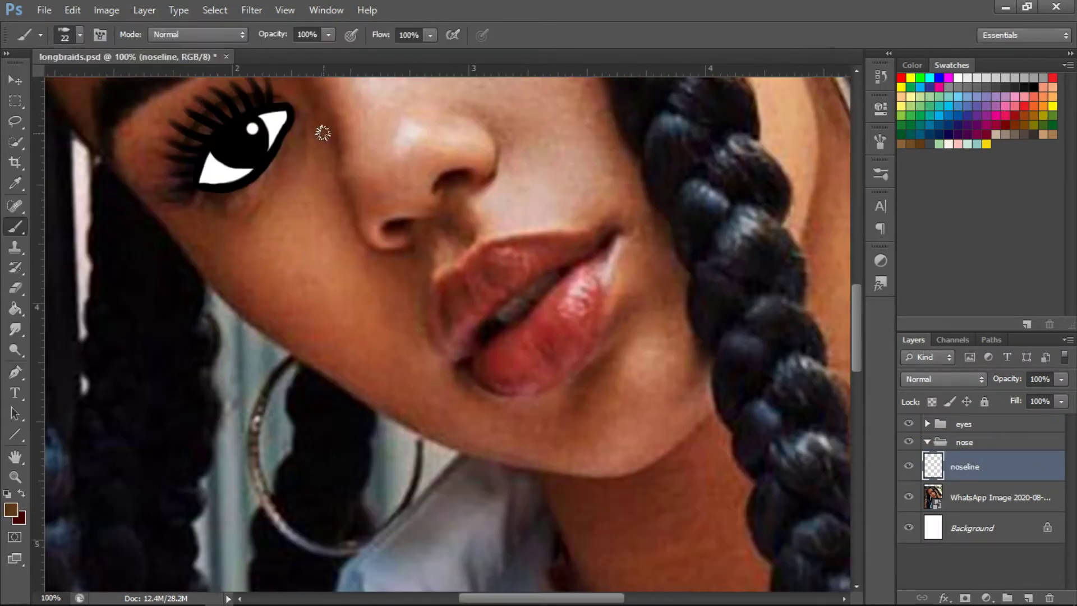
{"action": "left_click_drag", "start_coordinate": [456, 106], "coordinate": [492, 125]}
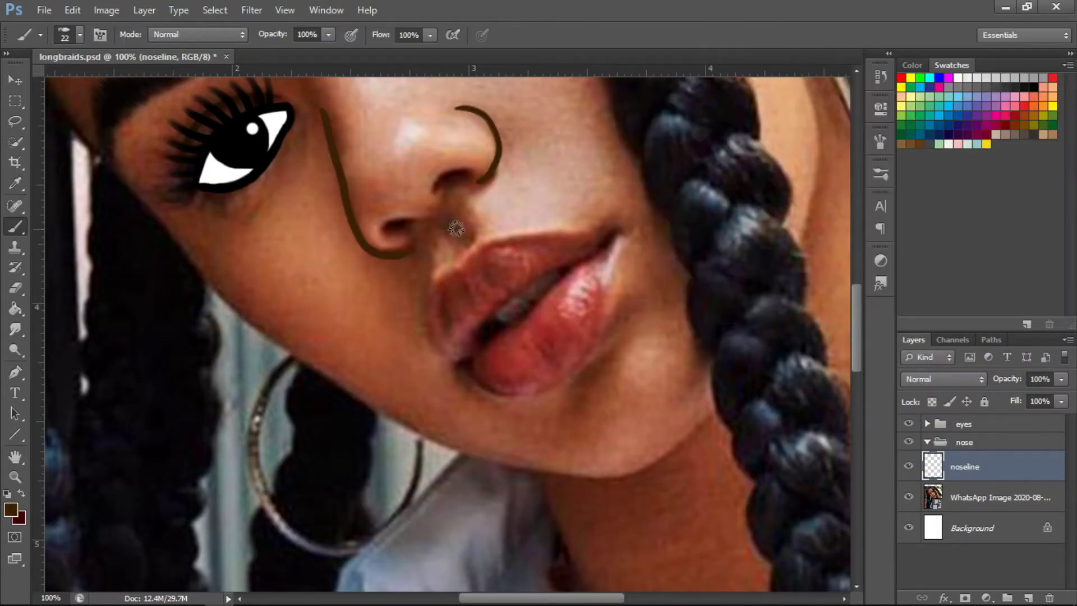
{"action": "left_click_drag", "start_coordinate": [453, 192], "coordinate": [422, 222]}
- Add a nostrils layer, collapse the nose group, and start a 'lips' group with a new layer
{"action": "key", "text": "ctrl+shift+alt+n"}
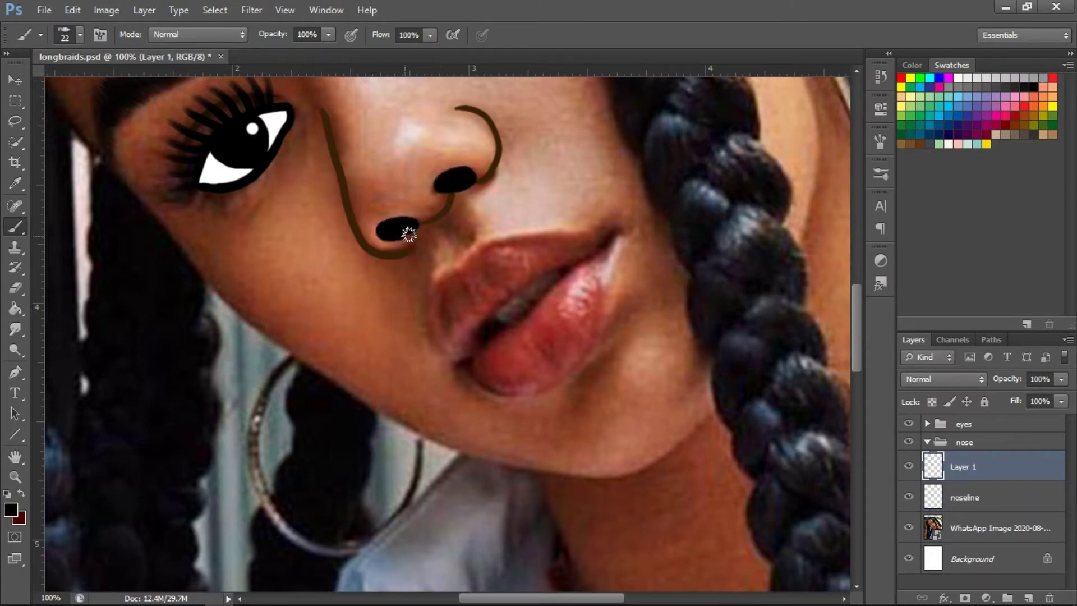
{"action": "double_click", "coordinate": [962, 461]}
{"action": "key", "text": "Escape"}
{"action": "scroll", "coordinate": [857, 453], "scroll_direction": "up", "scroll_amount": 3}
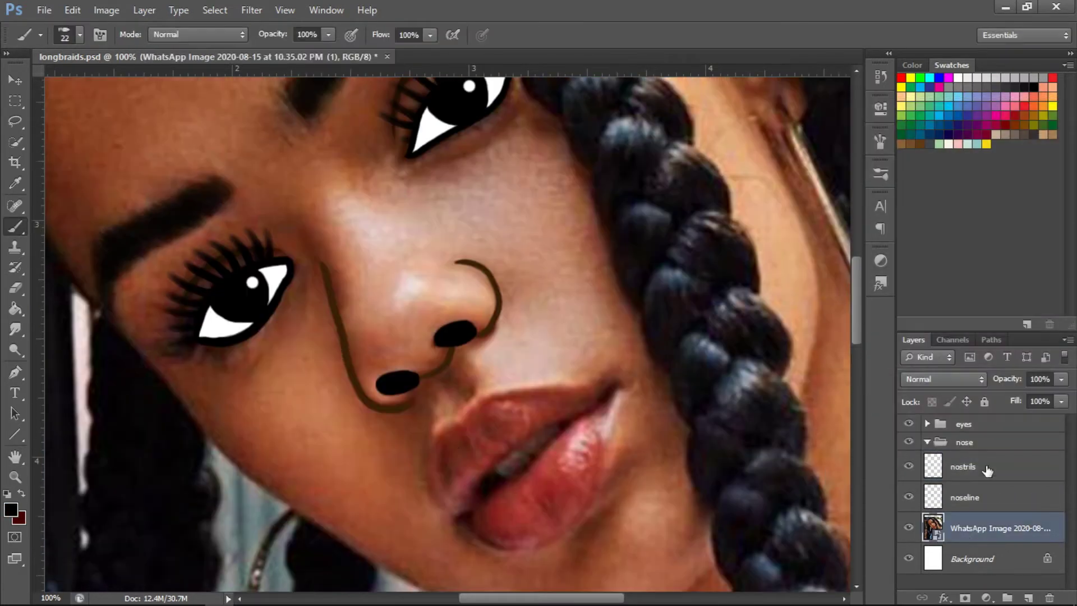
{"action": "left_click", "coordinate": [927, 442]}
{"action": "type", "text": "lips"}
{"action": "key", "text": "Return"}
{"action": "key", "text": "ctrl+shift+alt+n"}
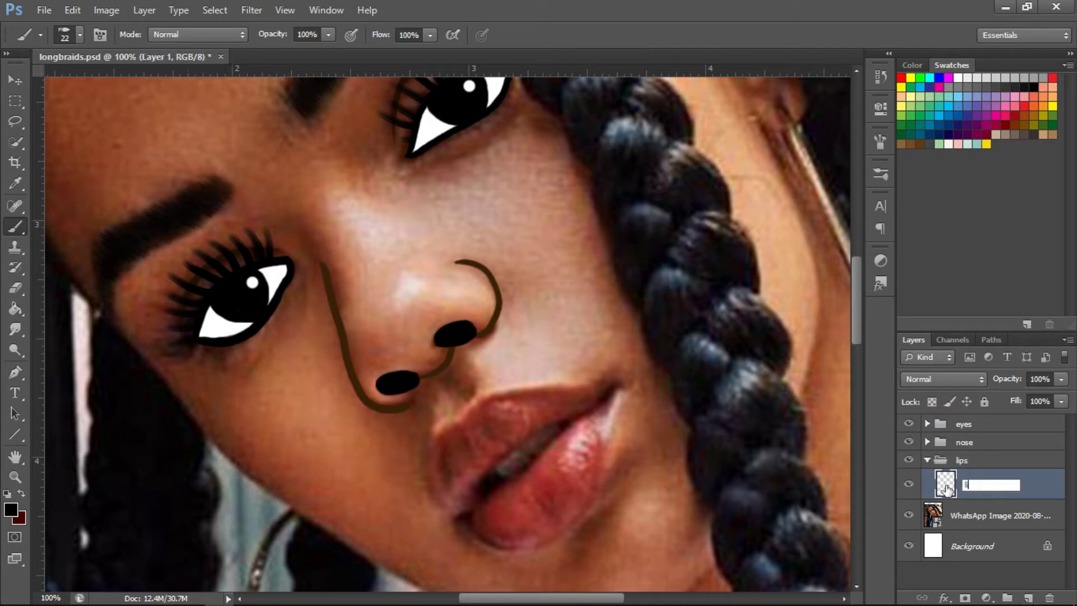
- Trace the lips from the corner with the Pen and stroke the path in dark maroon
{"action": "scroll", "coordinate": [857, 342], "scroll_direction": "down", "scroll_amount": 3}
{"action": "left_click", "coordinate": [482, 314], "text": "alt"}
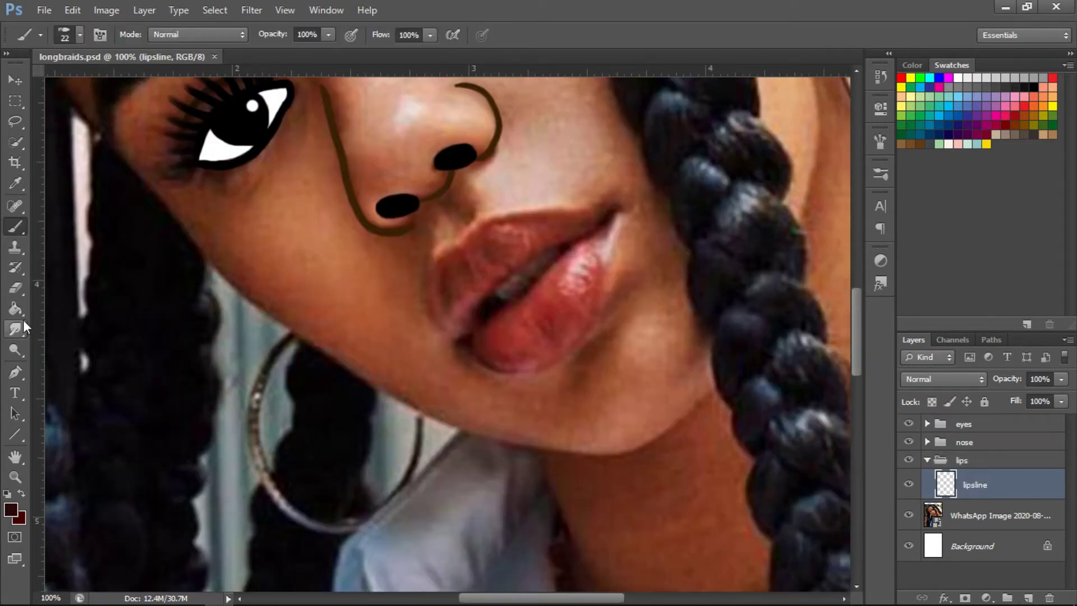
{"action": "left_click", "coordinate": [15, 372]}
{"action": "left_click", "coordinate": [460, 343]}
{"action": "left_click_drag", "start_coordinate": [455, 247], "coordinate": [509, 242]}
{"action": "key", "text": "b"}
{"action": "left_click", "coordinate": [991, 340]}
{"action": "right_click", "coordinate": [943, 360]}
{"action": "left_click", "coordinate": [939, 470]}
{"action": "key", "text": "Return"}
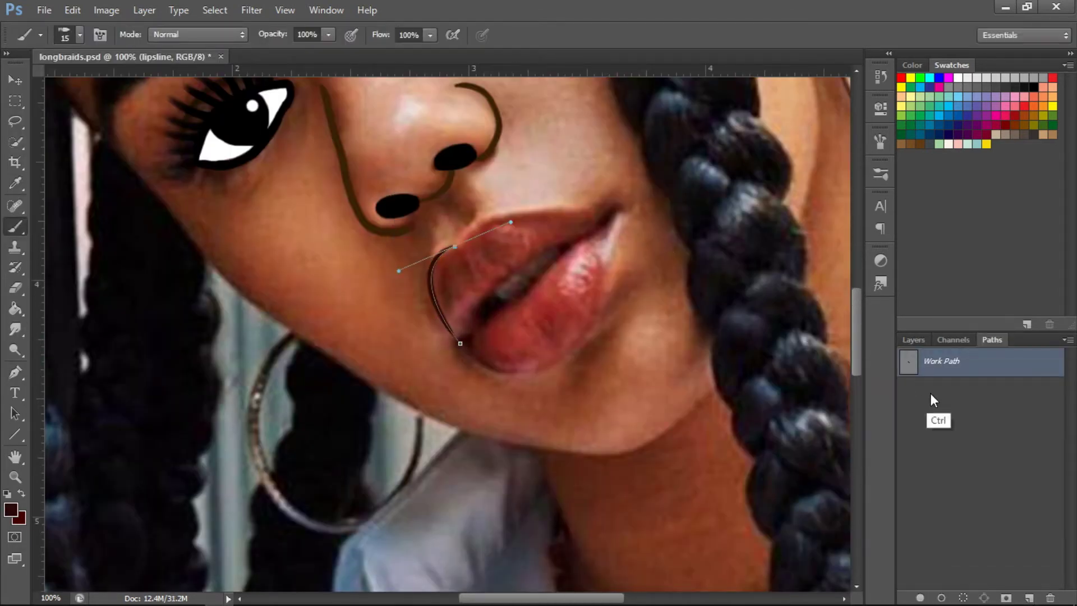
- Extend the path along the upper lip and stroke it with the brush
{"action": "key", "text": "p"}
{"action": "left_click_drag", "start_coordinate": [487, 222], "coordinate": [530, 213]}
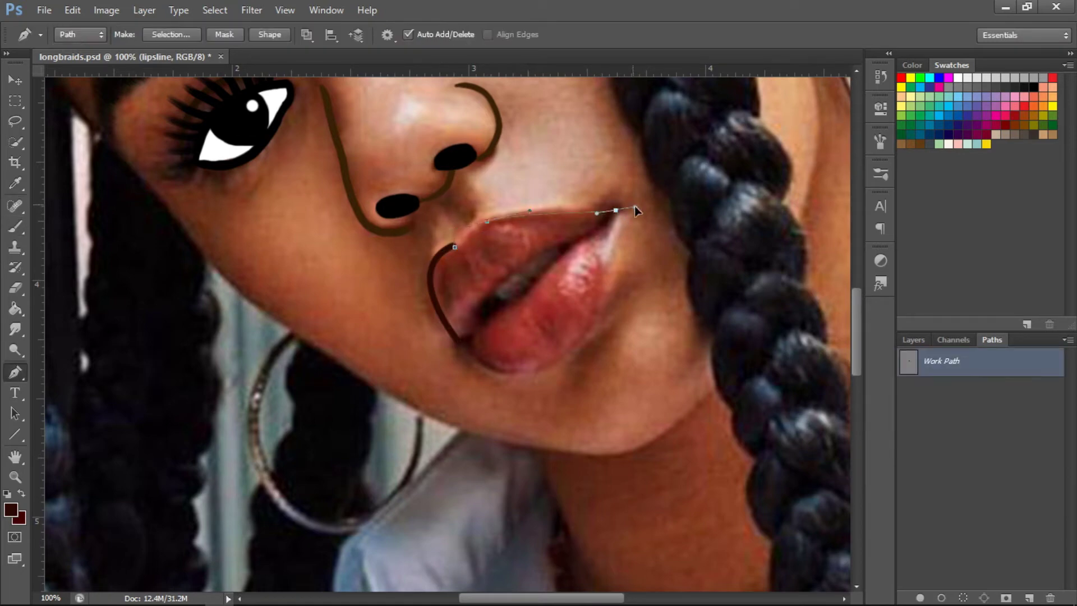
{"action": "right_click", "coordinate": [943, 360]}
{"action": "left_click", "coordinate": [939, 470]}
{"action": "key", "text": "Return"}
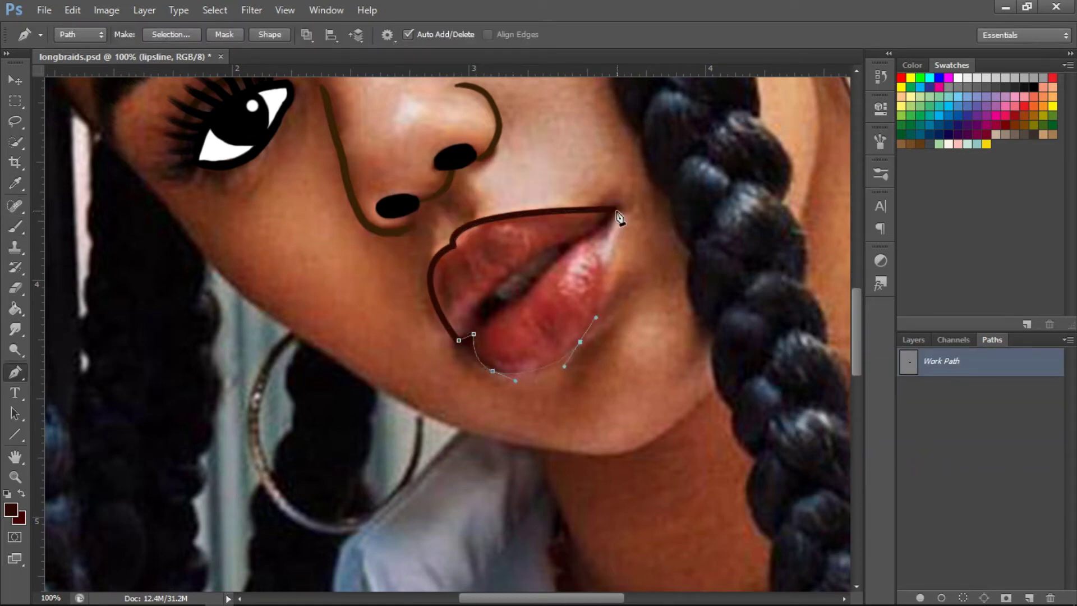
{"action": "left_click", "coordinate": [617, 213]}
{"action": "right_click", "coordinate": [617, 213]}
{"action": "left_click", "coordinate": [650, 314]}
- Delete the lips work path and bring up the selection tools
{"action": "left_click", "coordinate": [637, 200]}
{"action": "key", "text": "Delete"}
{"action": "key", "text": "b"}
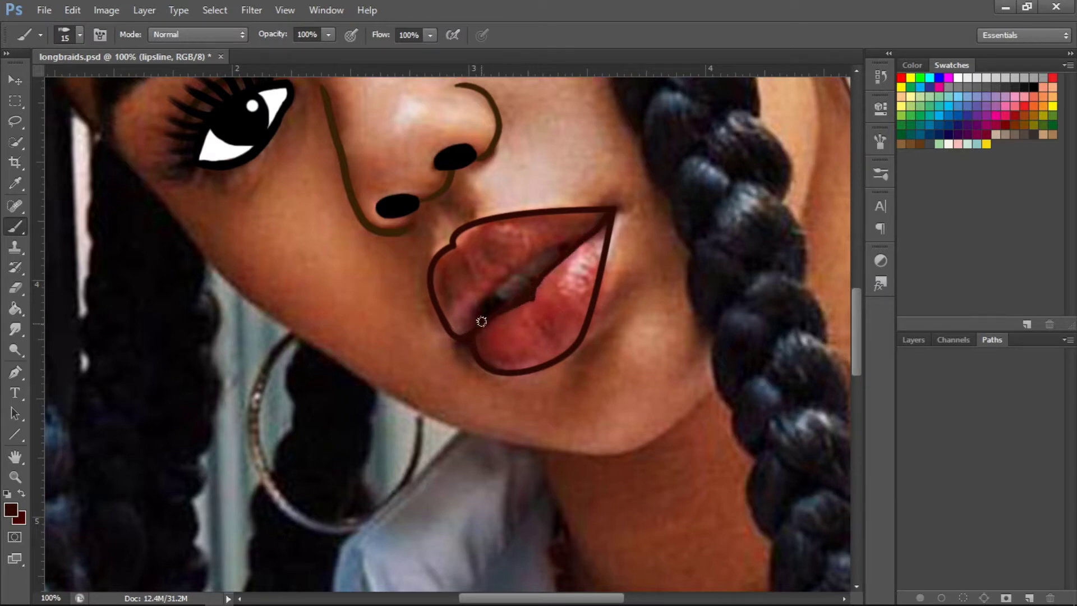
{"action": "key", "text": "F7"}
{"action": "left_click", "coordinate": [16, 142]}
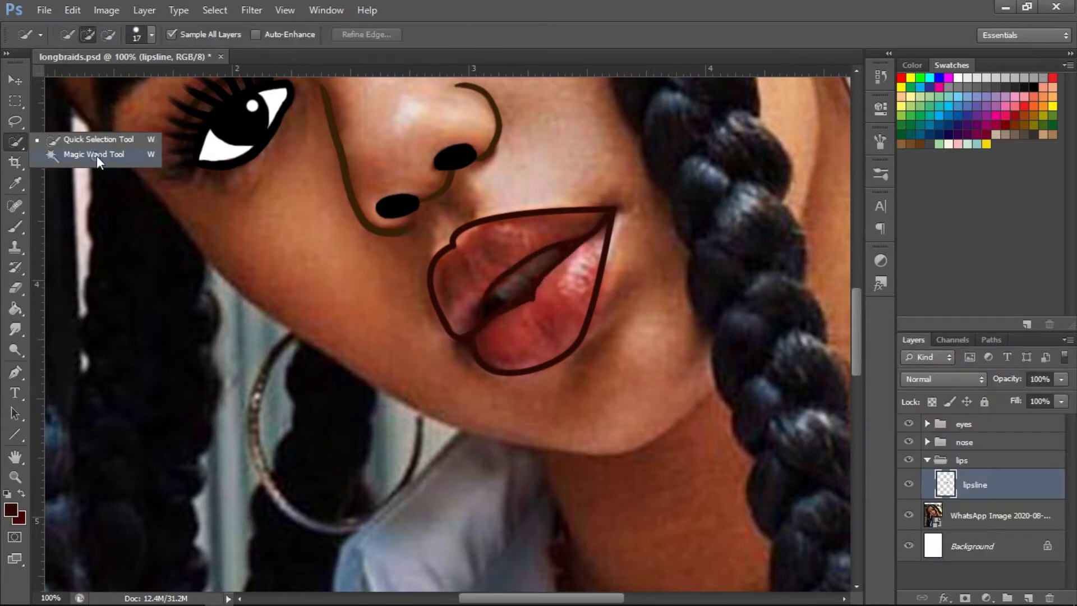
- Magic-wand the lip interior and bucket-fill it red on a new 'lip' layer
{"action": "left_click", "coordinate": [96, 156]}
{"action": "left_click", "coordinate": [522, 337]}
{"action": "left_click", "coordinate": [1028, 598]}
{"action": "double_click", "coordinate": [999, 485]}
{"action": "type", "text": "lipshade"}
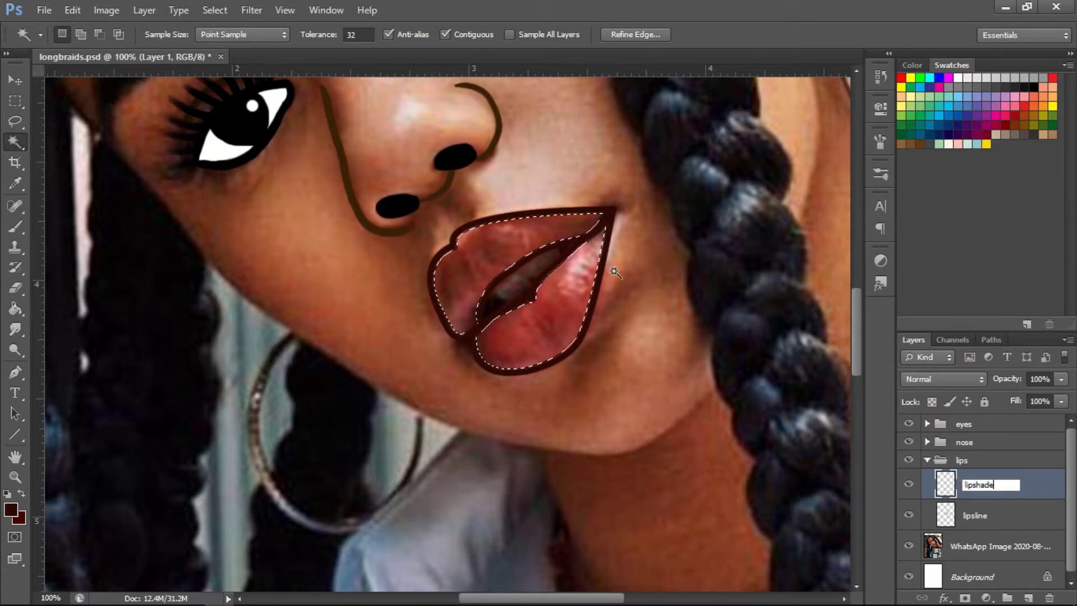
{"action": "key", "text": "Return"}
{"action": "key", "text": "g"}
{"action": "left_click", "coordinate": [538, 336]}
{"action": "key", "text": "ctrl+z"}
{"action": "left_click", "coordinate": [539, 336]}
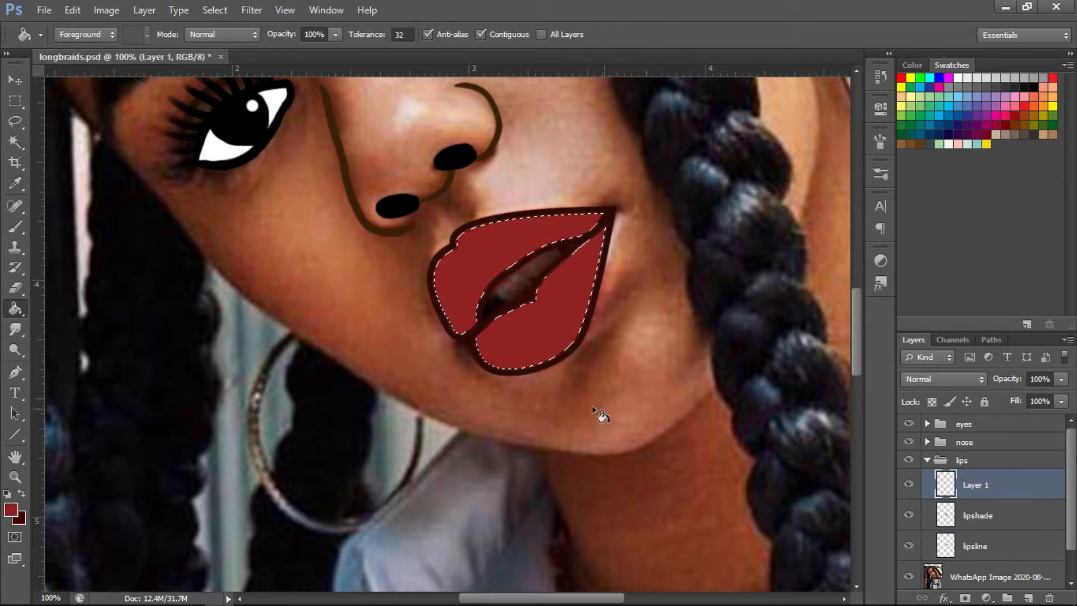
- Brush darker red shading along the lip edges
{"action": "left_click", "coordinate": [10, 509]}
{"action": "left_click", "coordinate": [1014, 79]}
{"action": "key", "text": "b"}
{"action": "left_click", "coordinate": [80, 34]}
{"action": "left_click_drag", "start_coordinate": [460, 252], "coordinate": [595, 224]}
{"action": "left_click_drag", "start_coordinate": [538, 303], "coordinate": [589, 235]}
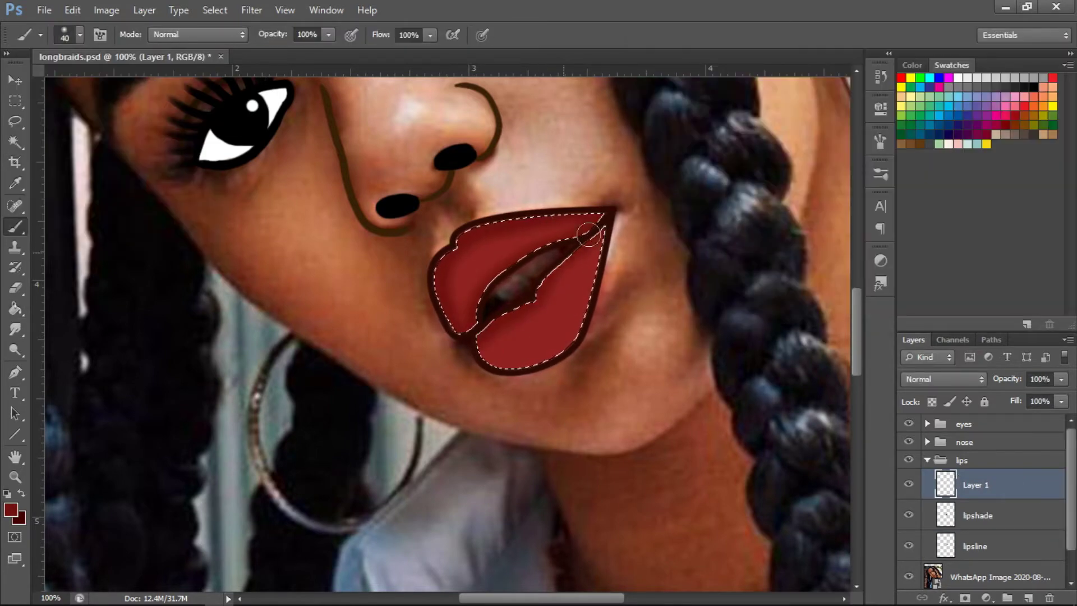
- Rename the lip layers to 'lipdarker' and 'lipsfill'
{"action": "double_click", "coordinate": [979, 484]}
{"action": "key", "text": "Escape"}
{"action": "type", "text": "lipdarker"}
{"action": "left_click", "coordinate": [987, 515]}
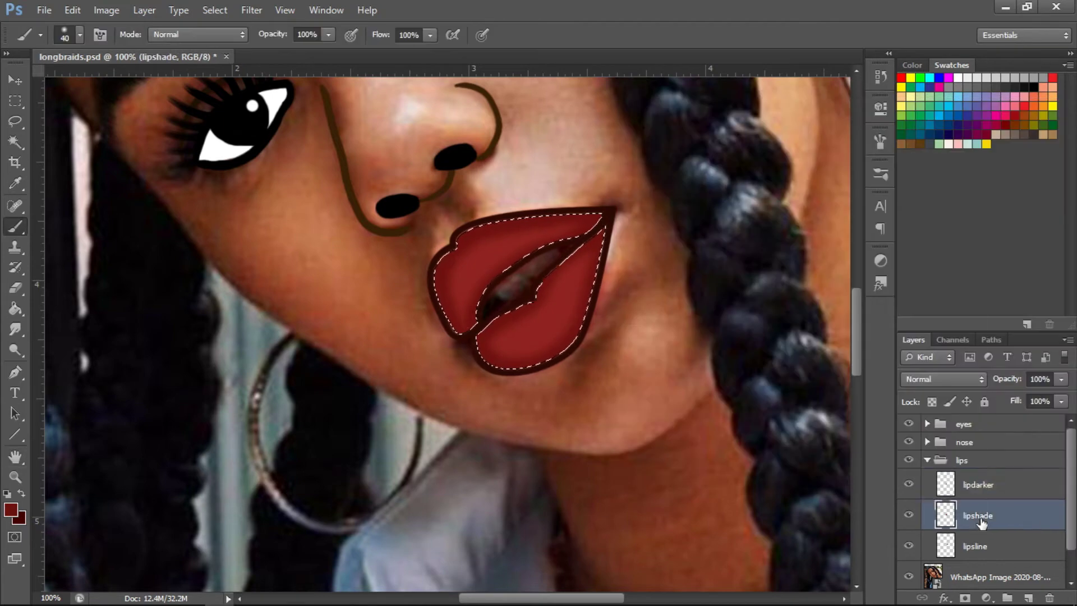
{"action": "double_click", "coordinate": [987, 515]}
{"action": "type", "text": "ll"}
{"action": "key", "text": "Return"}
- Paint pink highlights on the lips and smudge them smooth
{"action": "key", "text": "i"}
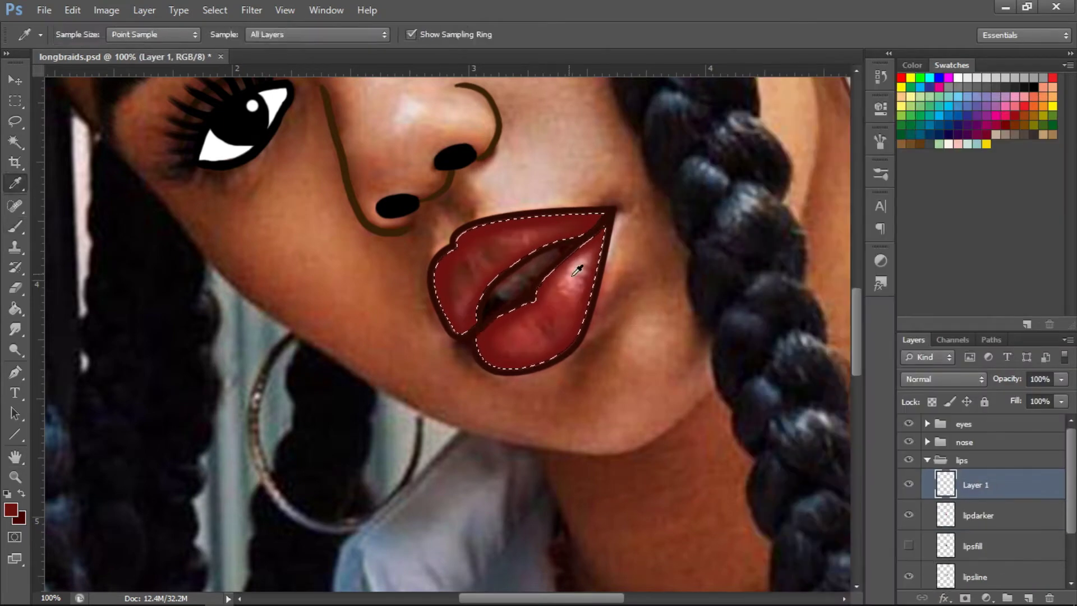
{"action": "key", "text": "b"}
{"action": "mouse_move", "coordinate": [465, 247]}
{"action": "left_mouse_down"}
{"action": "mouse_move", "coordinate": [494, 286]}
{"action": "mouse_move", "coordinate": [556, 222]}
{"action": "left_mouse_up"}
{"action": "key", "text": "r"}
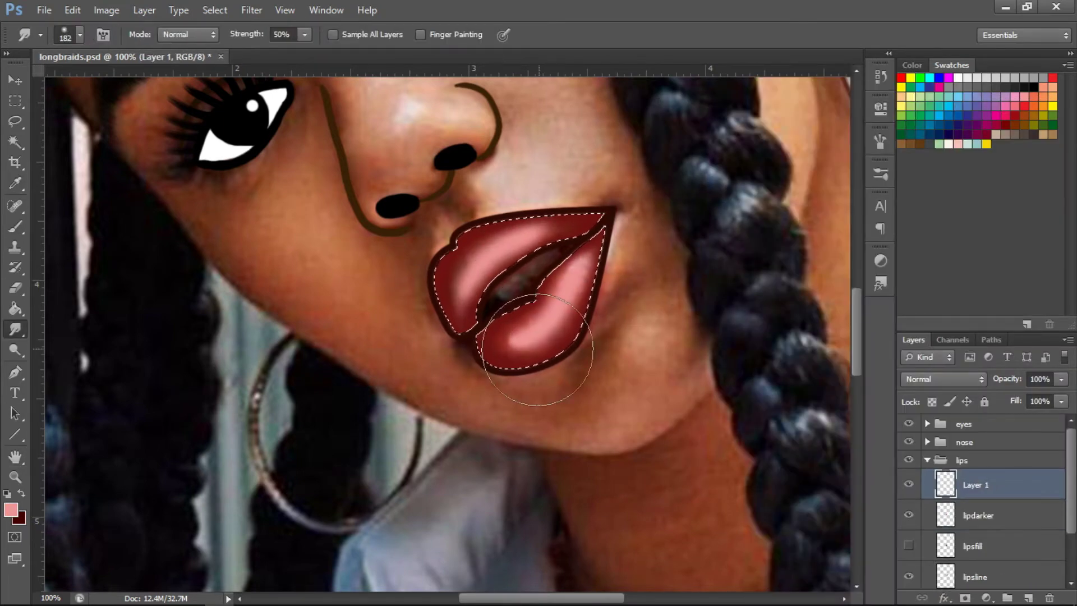
{"action": "left_click_drag", "start_coordinate": [538, 349], "coordinate": [493, 314]}
- Add white shine dots to the lips on a new highlight layer
{"action": "left_click", "coordinate": [958, 78]}
{"action": "left_click", "coordinate": [1029, 598]}
{"action": "left_click", "coordinate": [80, 34]}
{"action": "double_click", "coordinate": [48, 159]}
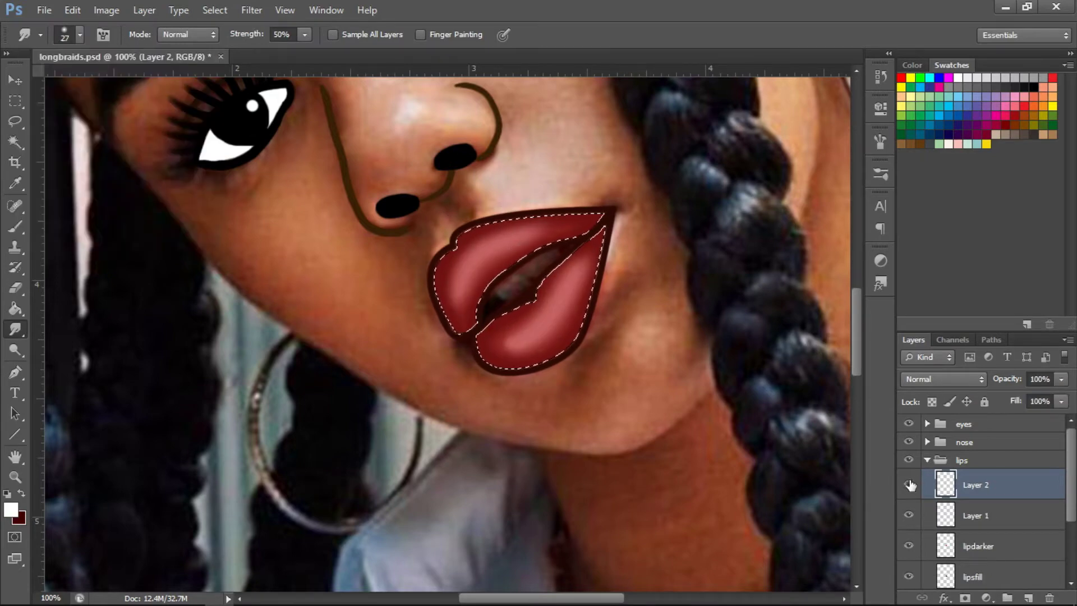
{"action": "double_click", "coordinate": [964, 514]}
{"action": "type", "text": "ghter"}
{"action": "double_click", "coordinate": [988, 486]}
{"action": "type", "text": "sheen"}
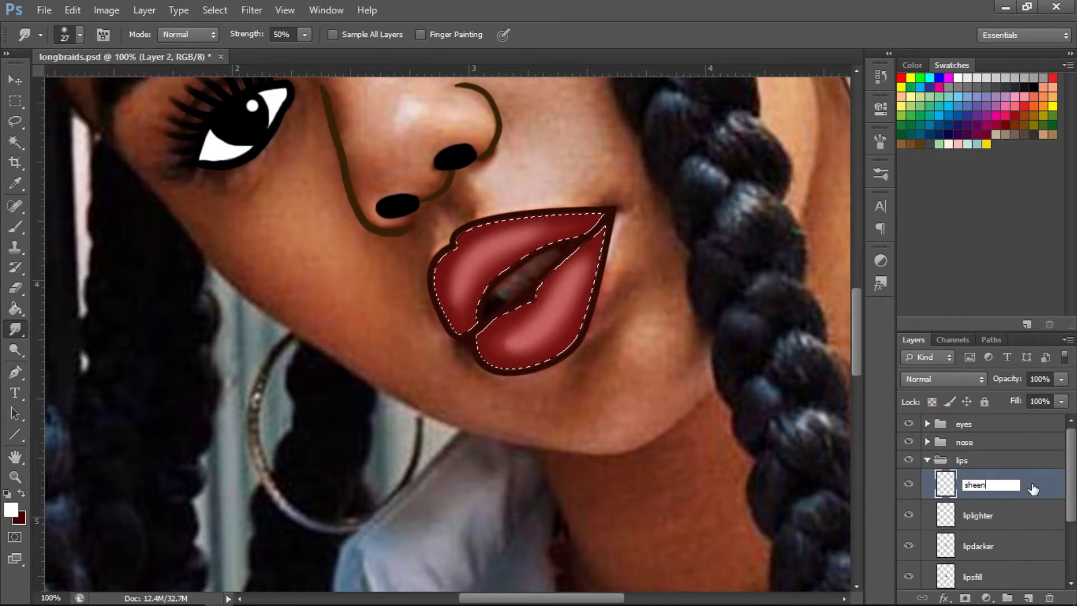
{"action": "key", "text": "b"}
{"action": "left_click", "coordinate": [511, 237]}
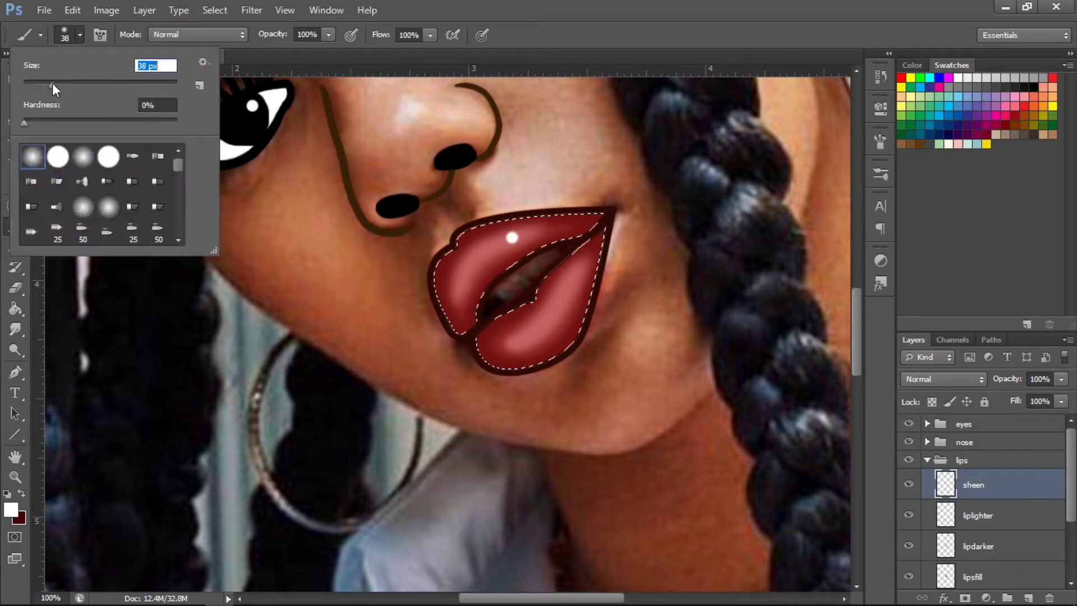
{"action": "left_click", "coordinate": [527, 334]}
{"action": "key", "text": "r"}
- Deselect and paint white teeth between the lips on a new 'teeth' layer
{"action": "key", "text": "ctrl+d"}
{"action": "key", "text": "i"}
{"action": "scroll", "coordinate": [981, 505], "scroll_direction": "down", "scroll_amount": 3}
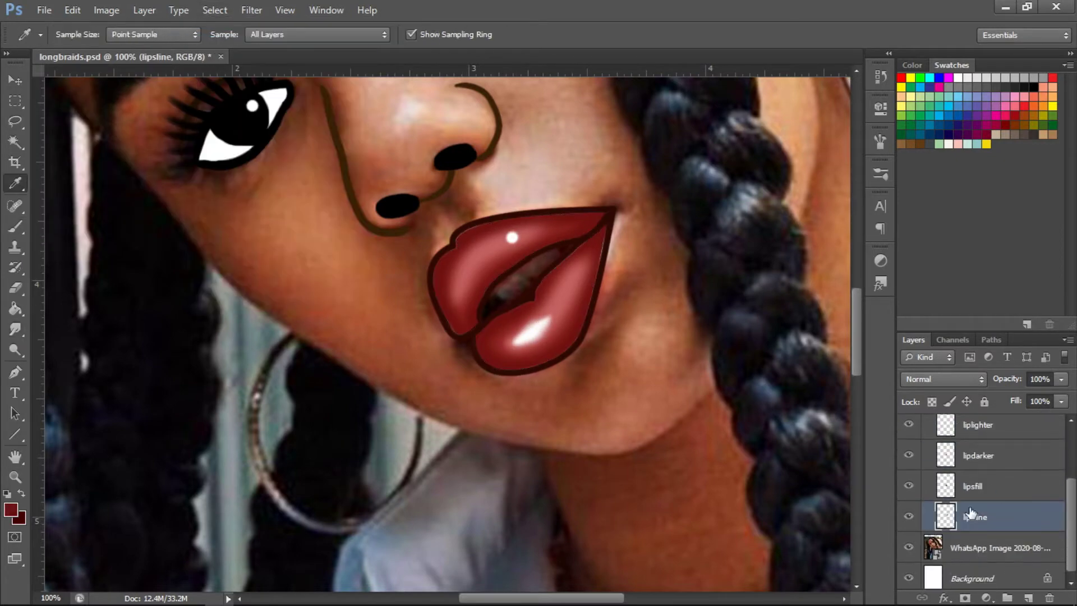
{"action": "left_click", "coordinate": [978, 550]}
{"action": "type", "text": "bg"}
{"action": "left_click", "coordinate": [24, 224]}
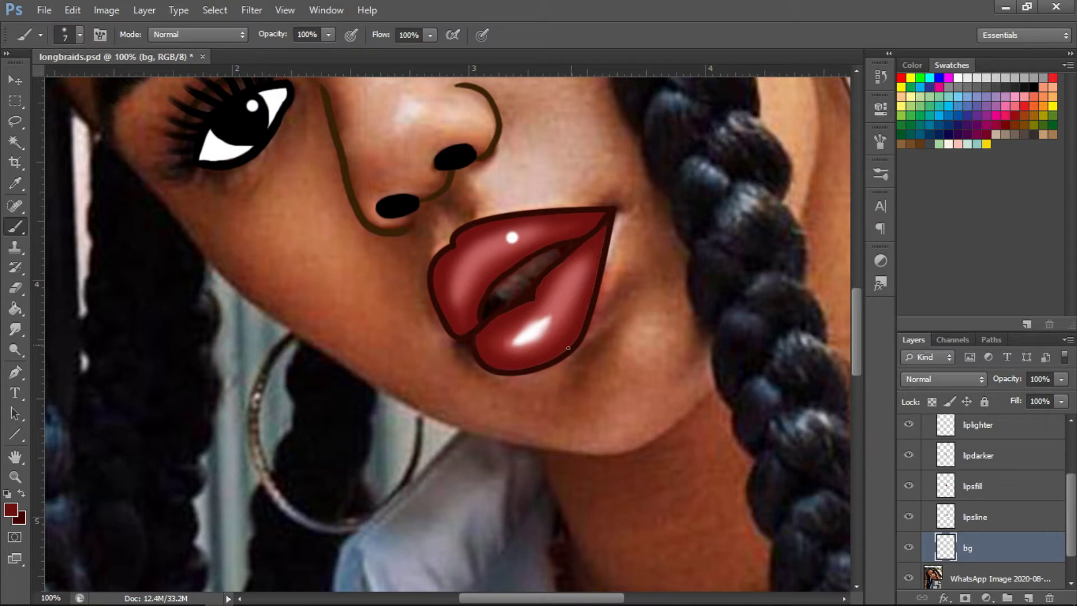
{"action": "left_click", "coordinate": [15, 183]}
{"action": "left_click", "coordinate": [225, 147]}
{"action": "type", "text": "teeth"}
{"action": "key", "text": "Return"}
{"action": "left_click", "coordinate": [81, 34]}
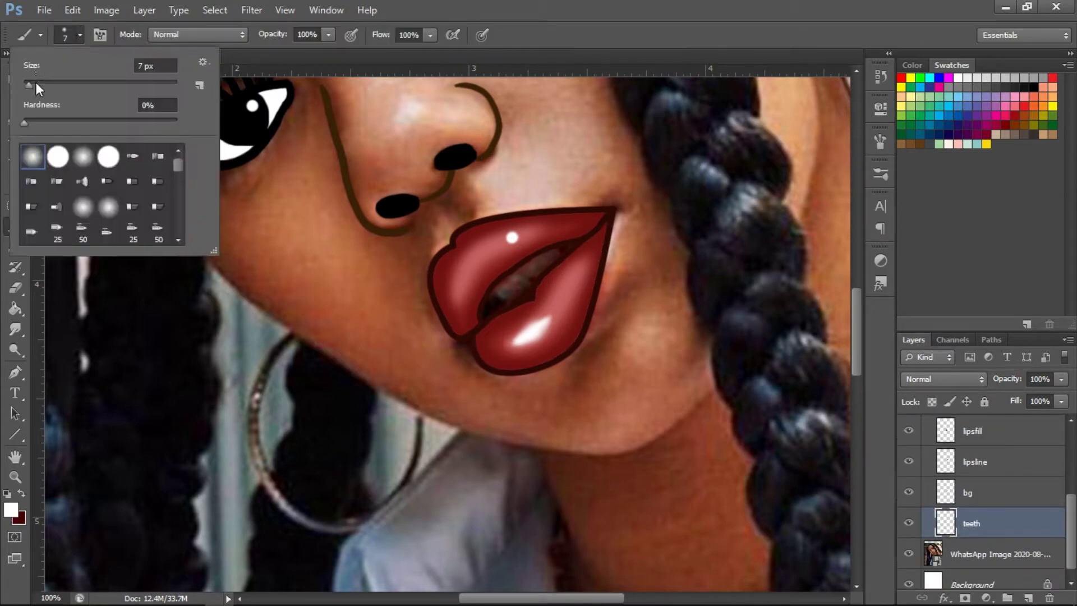
{"action": "left_click", "coordinate": [510, 292]}
- Add a 'bgteeth' layer below the teeth and shrink the brush to 9 px
{"action": "left_click", "coordinate": [1028, 598], "text": "ctrl"}
{"action": "double_click", "coordinate": [977, 542]}
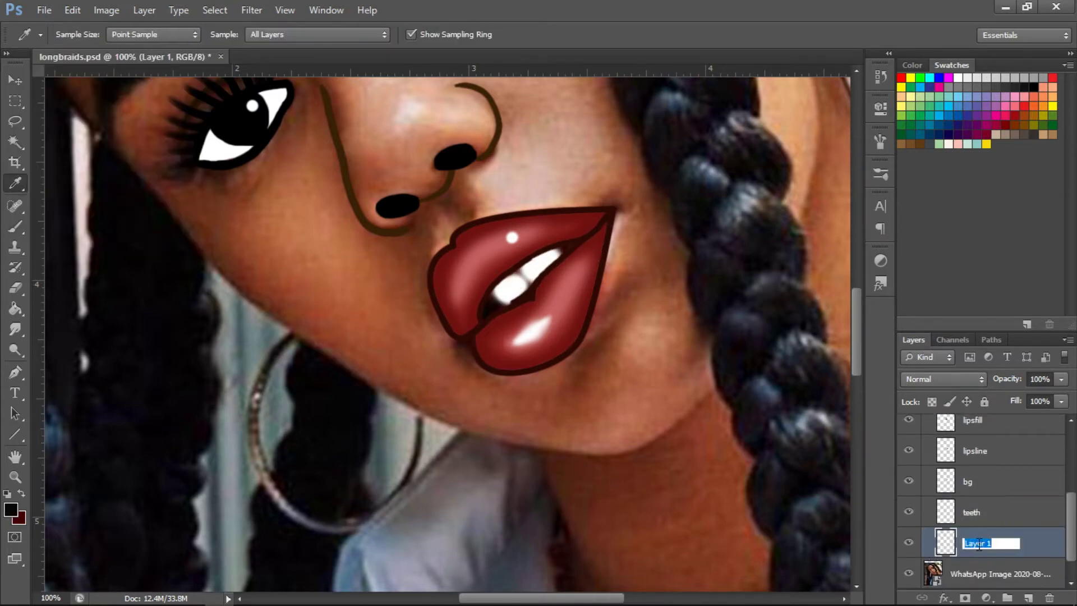
{"action": "type", "text": "bgteeth"}
{"action": "key", "text": "Return"}
{"action": "left_click", "coordinate": [1048, 474]}
{"action": "left_click", "coordinate": [80, 35]}
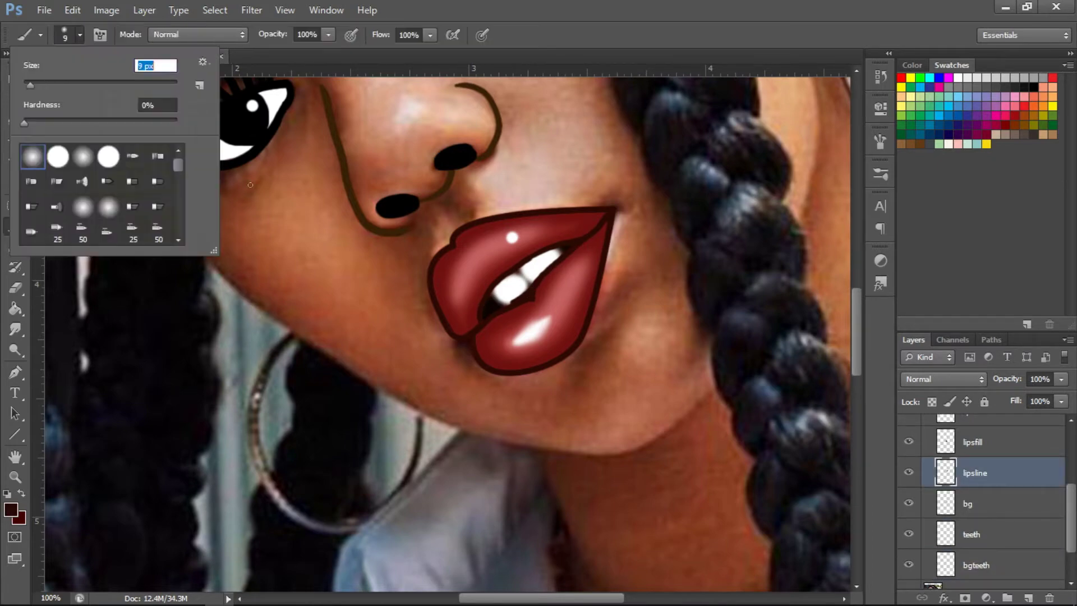
{"action": "key", "text": "Return"}
{"action": "key", "text": "ctrl+minus"}
{"action": "key", "text": "ctrl+minus"}
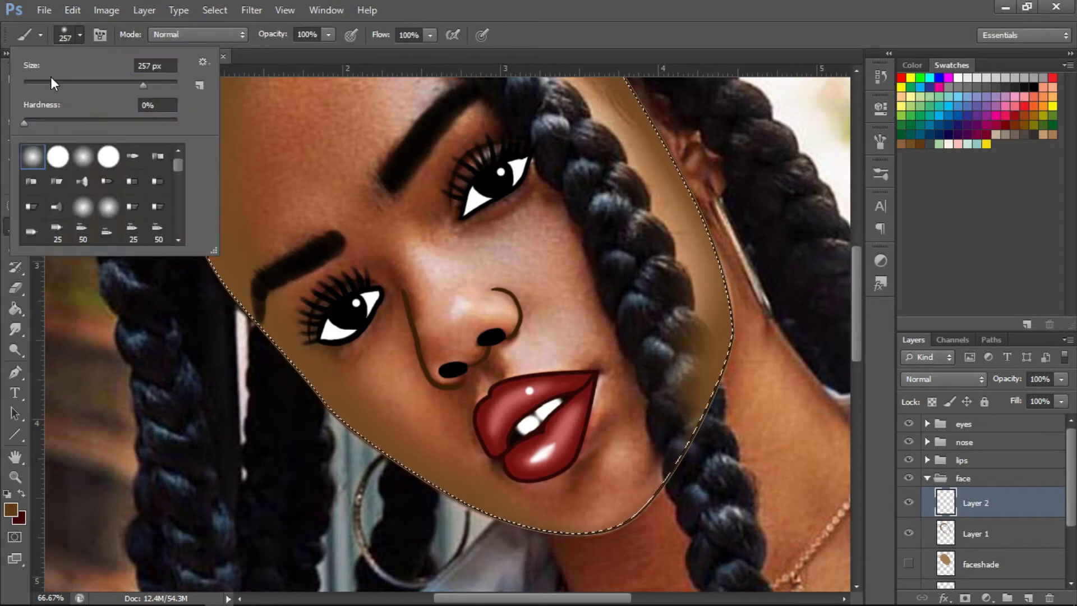
- Rename the shading layers to 'darkershade' and 'darkestshade'
{"action": "type", "text": "darkershade"}
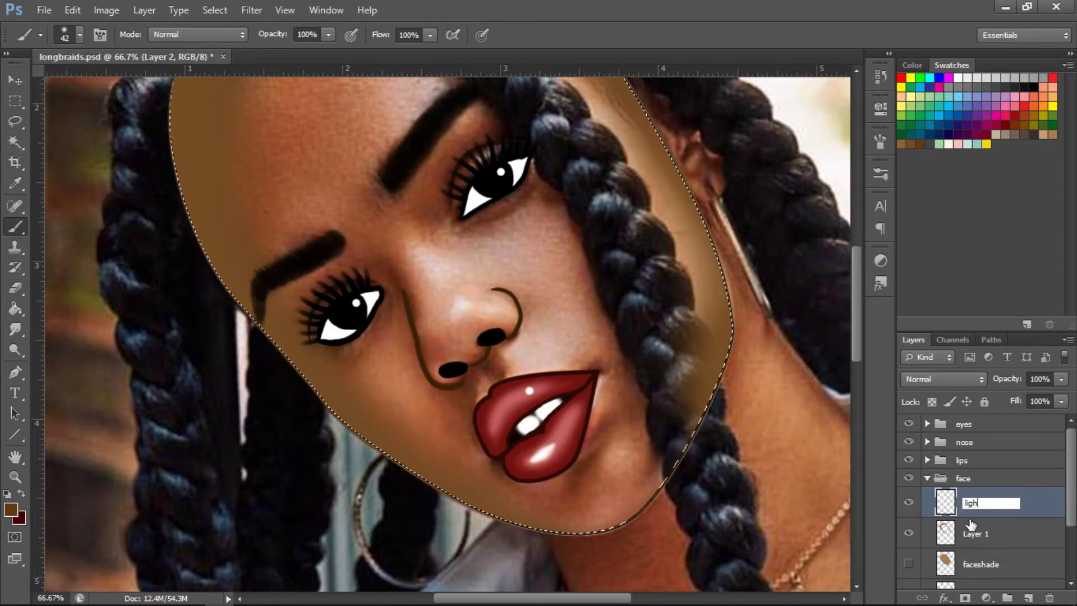
{"action": "key", "text": "Return"}
{"action": "double_click", "coordinate": [973, 533]}
{"action": "type", "text": "darkershade"}
{"action": "key", "text": "Return"}
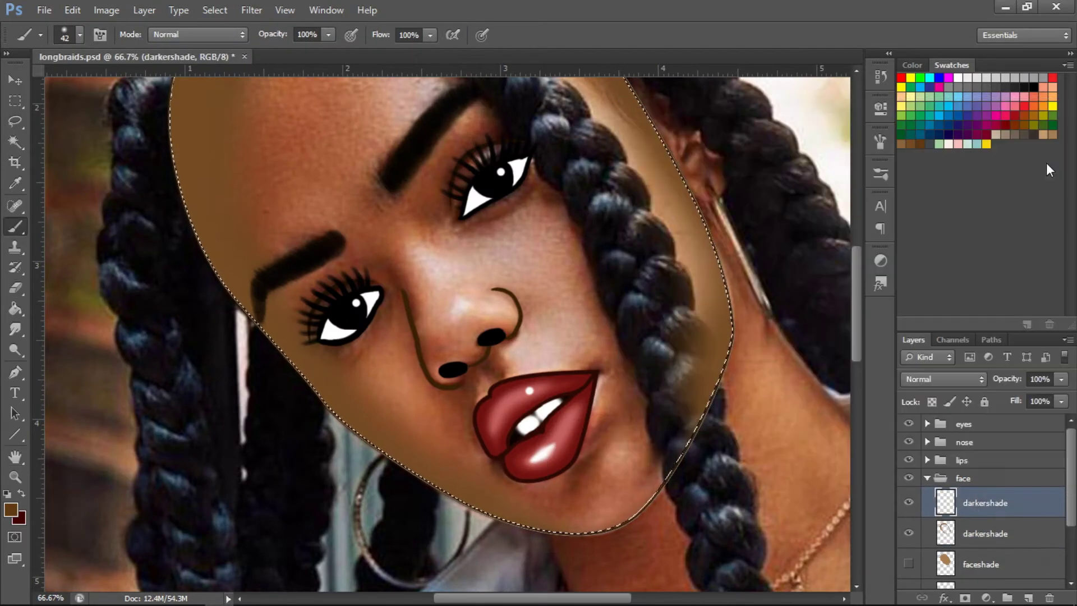
{"action": "double_click", "coordinate": [986, 502]}
{"action": "type", "text": "darkestshade"}
{"action": "key", "text": "Return"}
- Paint a brown shadow on the chin beside the lips with a larger brush
{"action": "key", "text": "bracketright"}
{"action": "key", "text": "bracketright"}
{"action": "left_click_drag", "start_coordinate": [566, 491], "coordinate": [617, 449]}
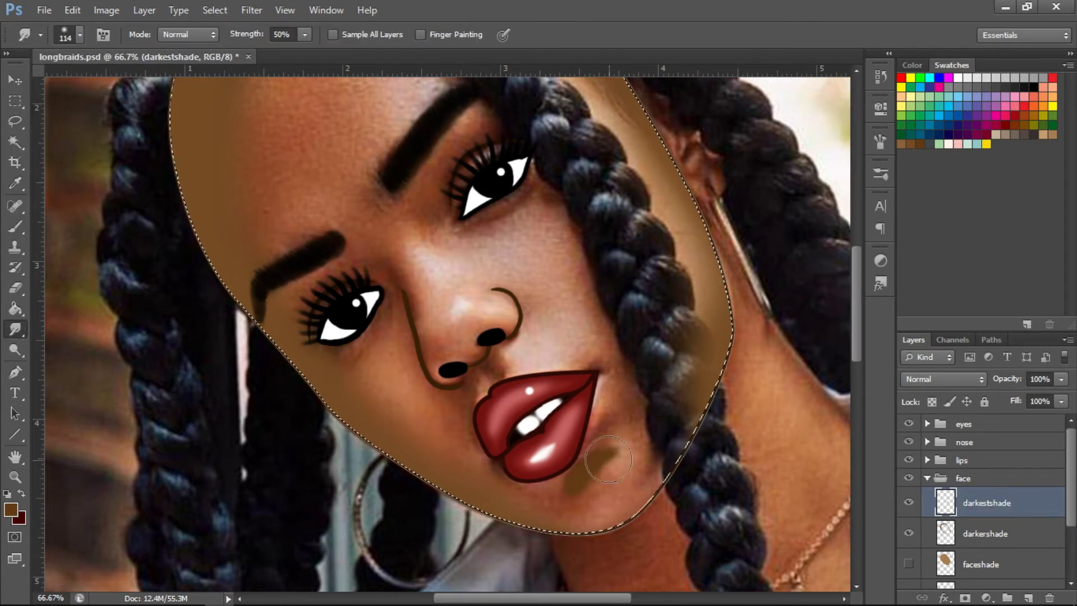
{"action": "scroll", "coordinate": [623, 472], "scroll_direction": "up", "scroll_amount": 3}
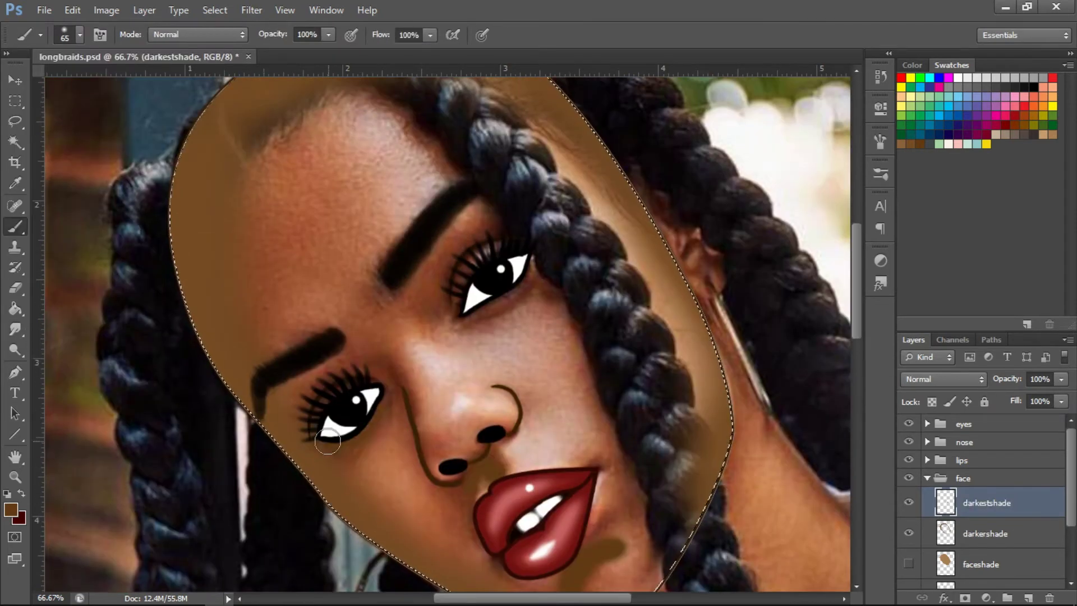
{"action": "scroll", "coordinate": [859, 420], "scroll_direction": "down", "scroll_amount": 4}
- Add a 'noseshade' layer, smudge the nose shading and set opacity to 68%
{"action": "left_click", "coordinate": [1027, 598]}
{"action": "double_click", "coordinate": [987, 503]}
{"action": "type", "text": "noseshade"}
{"action": "key", "text": "Return"}
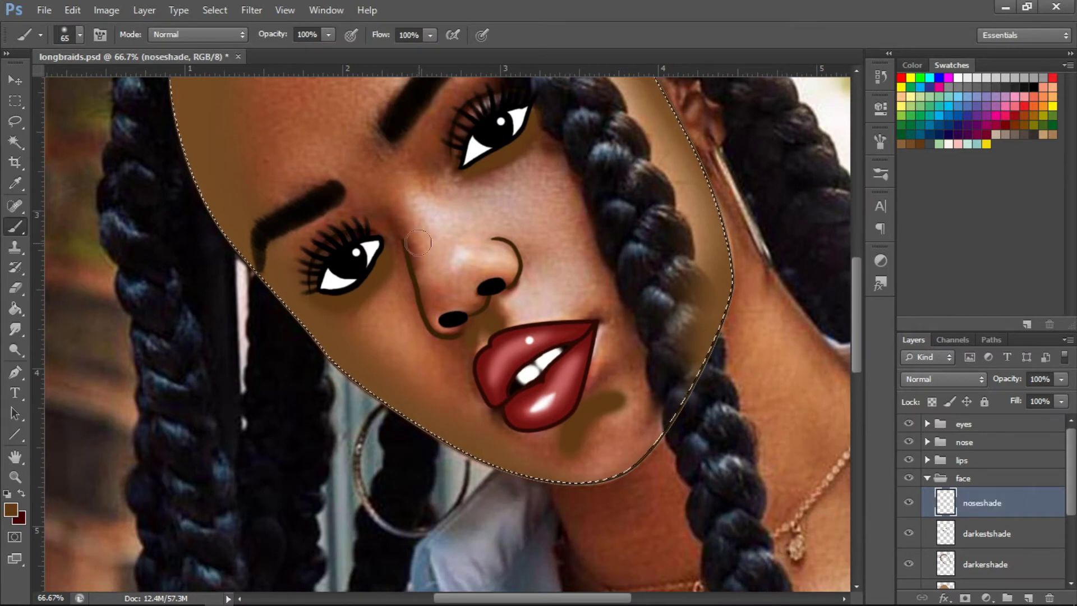
{"action": "key", "text": "r"}
{"action": "left_click_drag", "start_coordinate": [1061, 379], "coordinate": [1032, 401]}
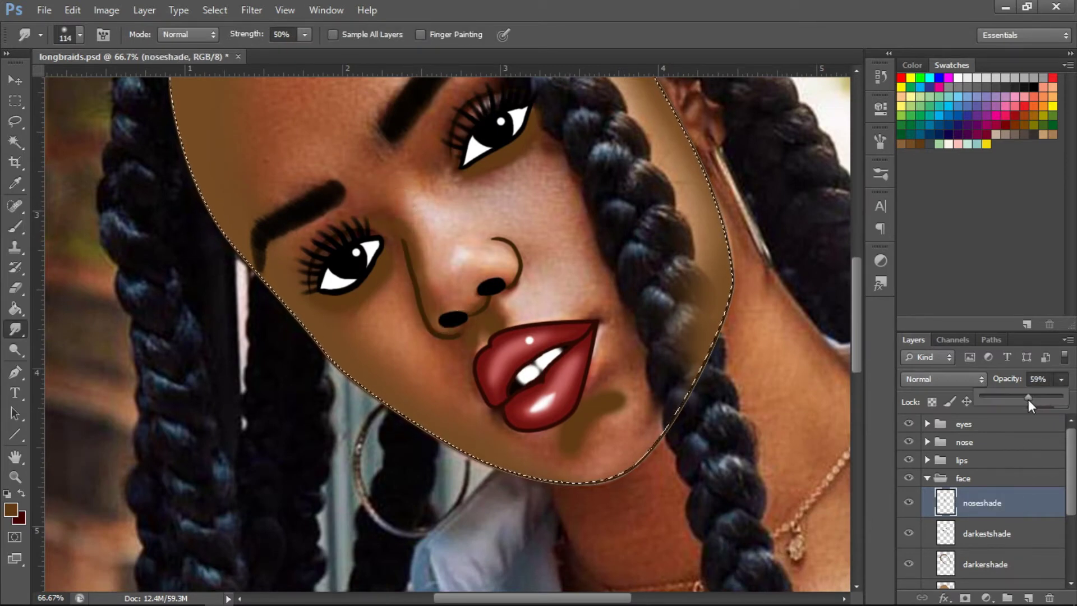
{"action": "key", "text": "b"}
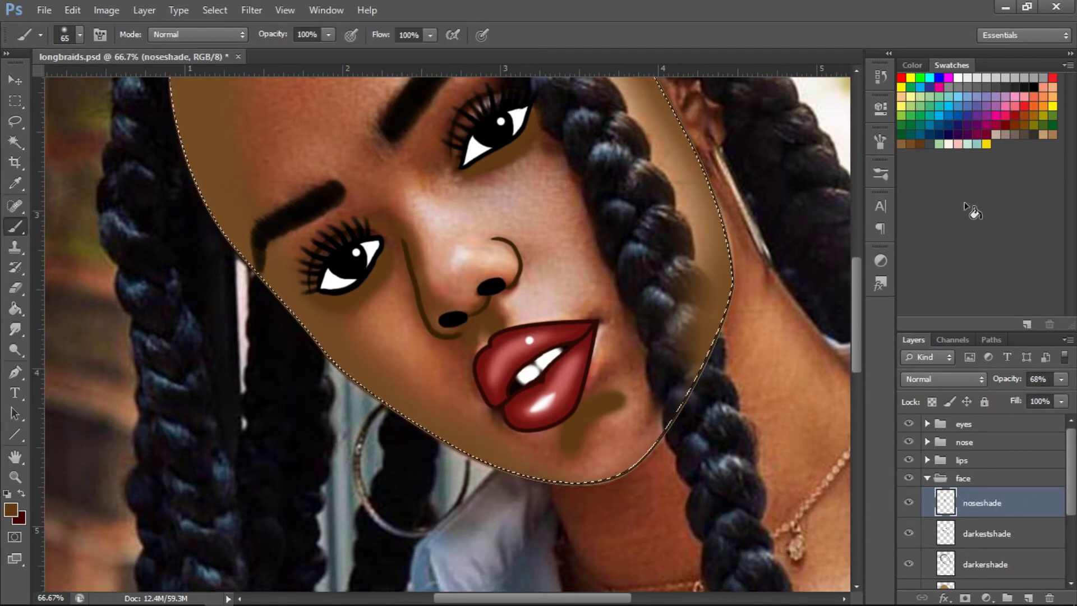
- Sample a light tan from the face and add a 'noselight' layer
{"action": "key", "text": "i"}
{"action": "key", "text": "b"}
{"action": "key", "text": "e"}
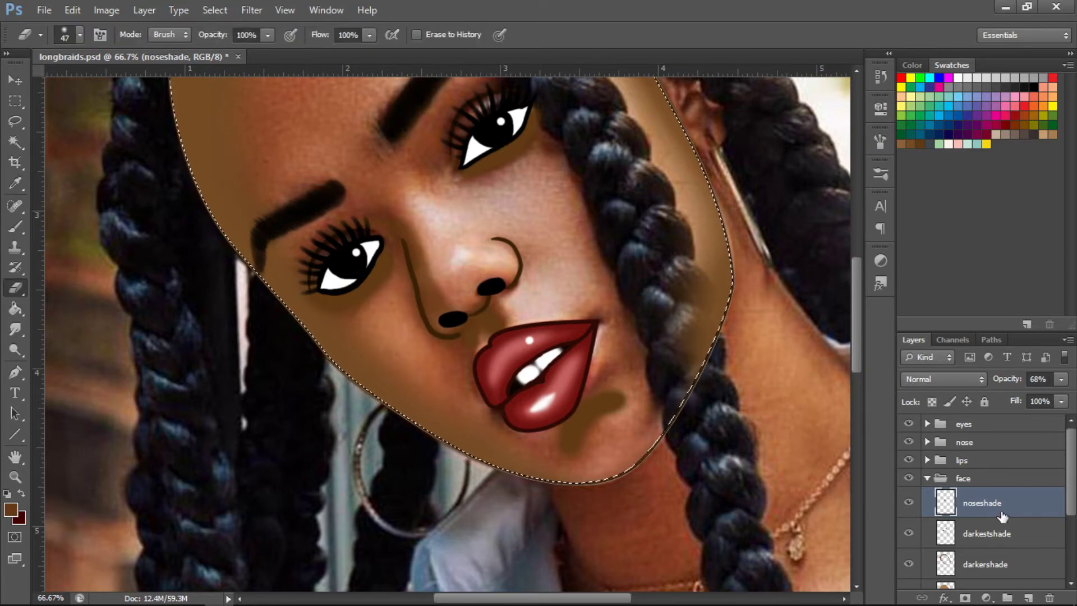
{"action": "left_click", "coordinate": [1027, 598]}
{"action": "double_click", "coordinate": [982, 502]}
{"action": "type", "text": "noselight"}
{"action": "key", "text": "Return"}
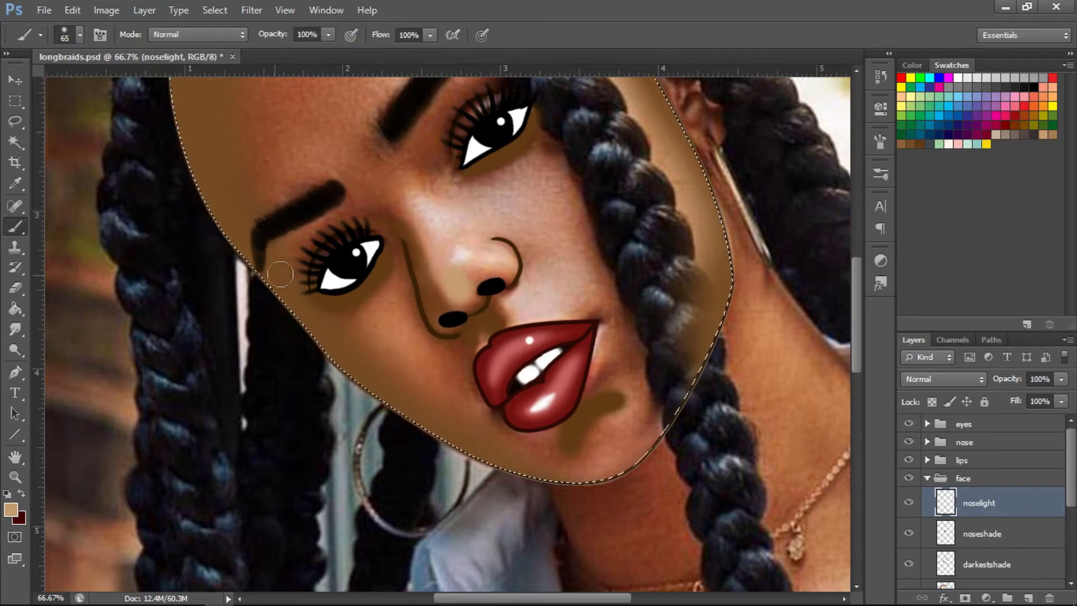
- Soften the nose light and add a new empty layer above 'noselight'
{"action": "key", "text": "v"}
{"action": "scroll", "coordinate": [34, 261], "scroll_direction": "up", "scroll_amount": 2}
{"action": "key", "text": "r"}
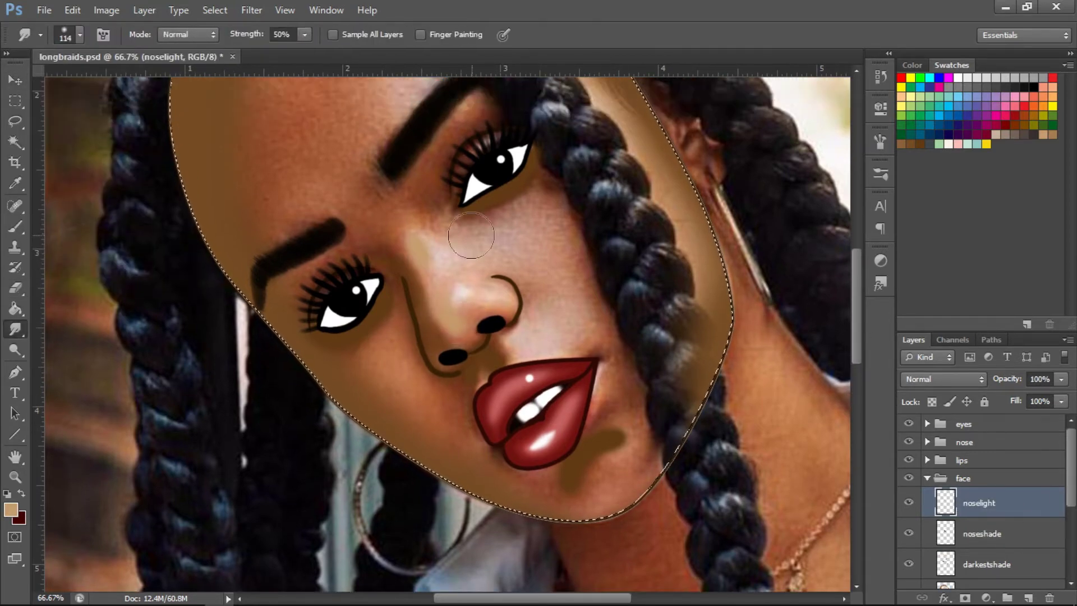
{"action": "scroll", "coordinate": [806, 360], "scroll_direction": "up", "scroll_amount": 2}
{"action": "key", "text": "ctrl+shift+alt+n"}
{"action": "key", "text": "b"}
{"action": "left_click", "coordinate": [80, 35]}
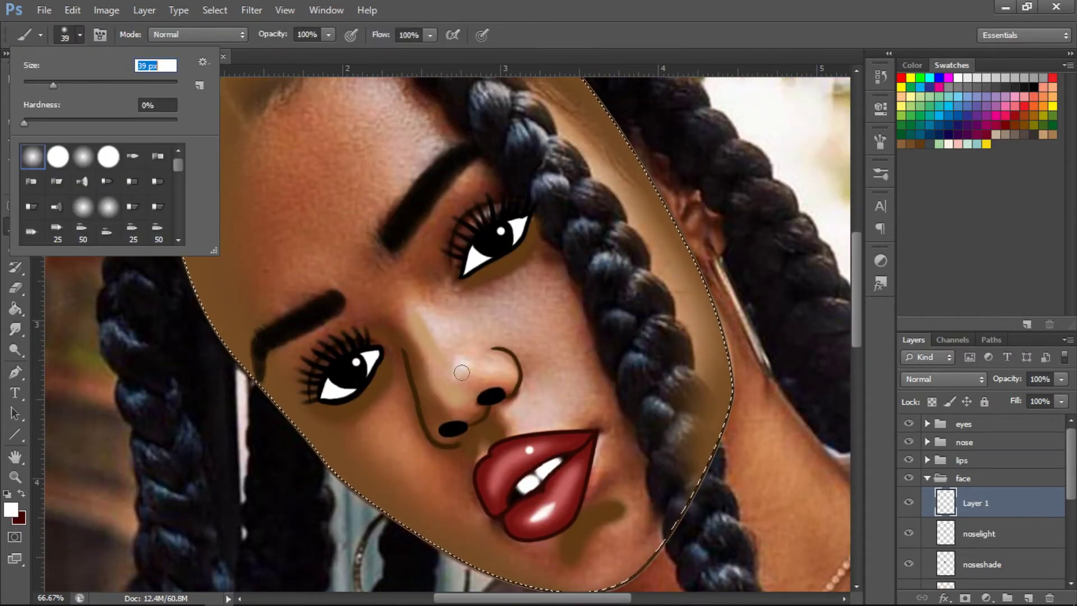
- Sample a brown from the face and smudge the shadows on the 'faceshadows' layer
{"action": "double_click", "coordinate": [979, 503]}
{"action": "type", "text": "nos"}
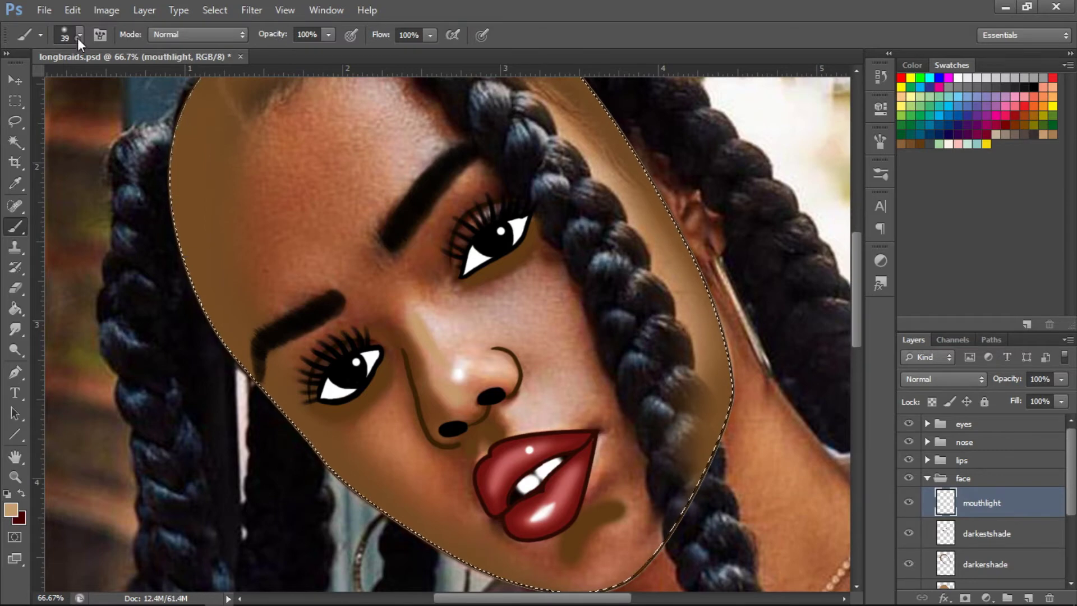
{"action": "key", "text": "i"}
{"action": "left_click", "coordinate": [505, 532]}
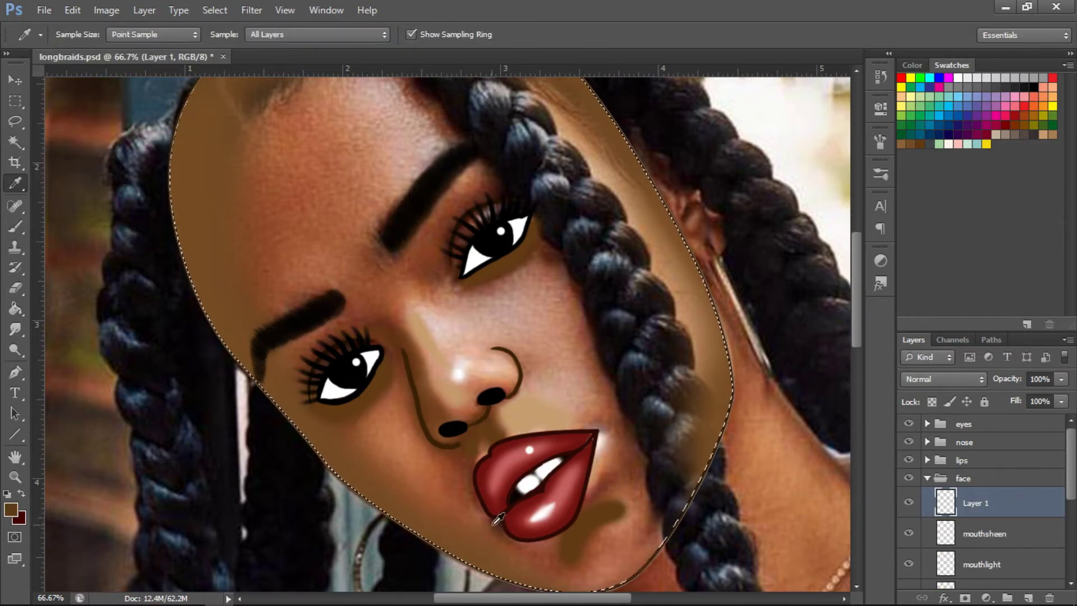
{"action": "key", "text": "r"}
{"action": "type", "text": "faceshadows"}
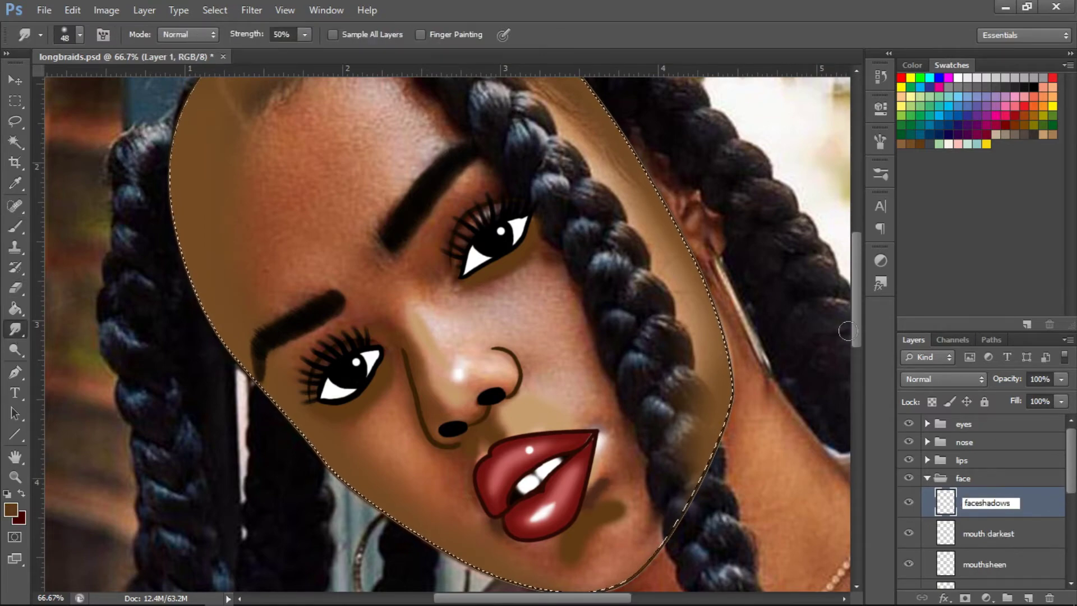
{"action": "key", "text": "Return"}
{"action": "key", "text": "b"}
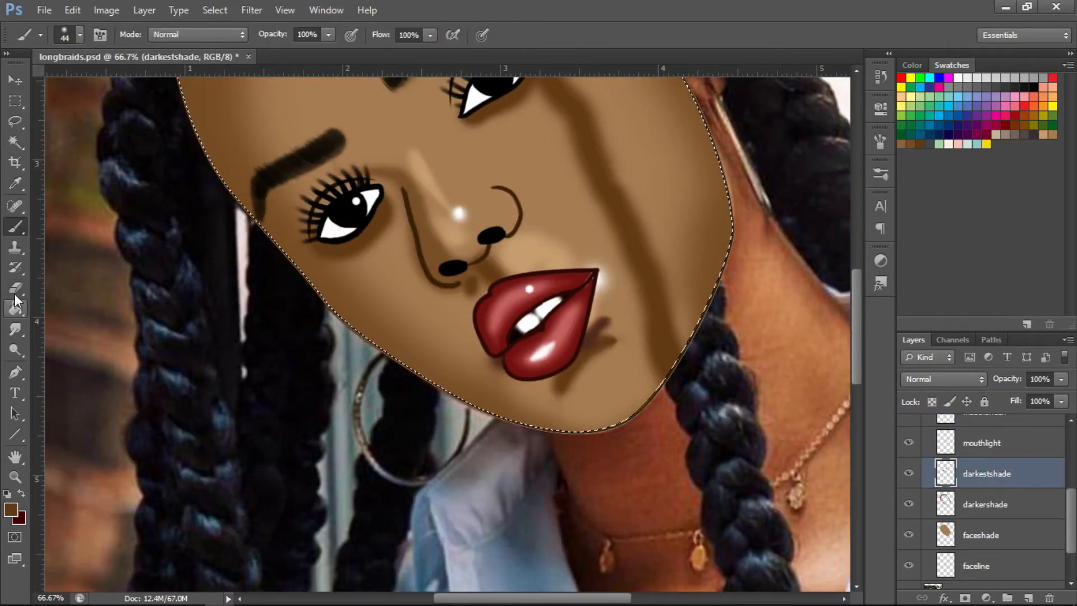
- Select the 'mouthsheen' layer and pick a light tan colour
{"action": "left_click", "coordinate": [16, 329]}
{"action": "left_click", "coordinate": [1039, 133]}
{"action": "key", "text": "b"}
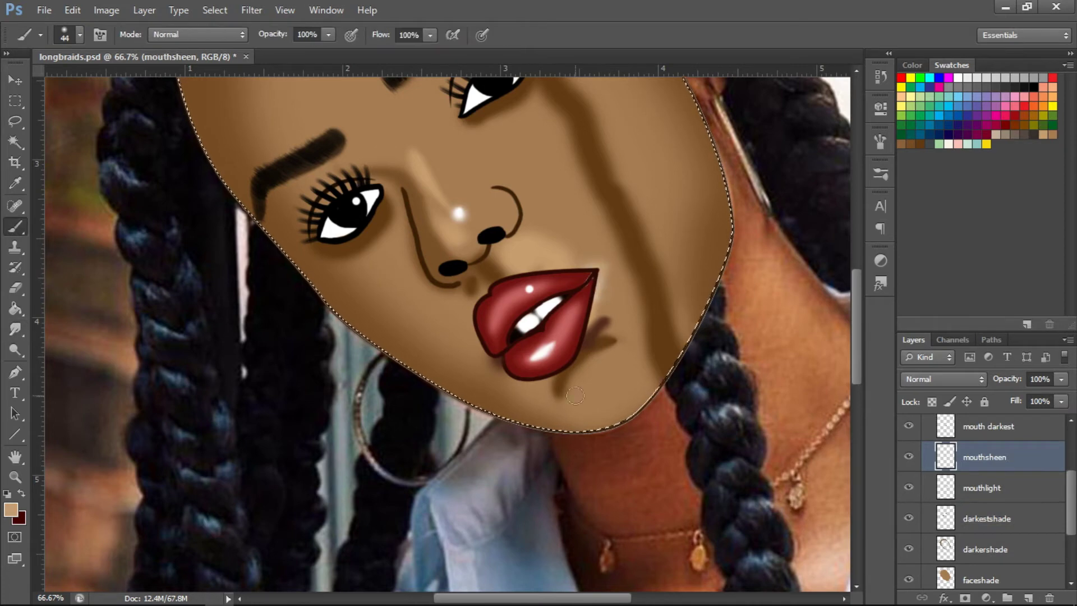
{"action": "scroll", "coordinate": [496, 348], "scroll_direction": "up", "scroll_amount": 2}
{"action": "scroll", "coordinate": [443, 337], "scroll_direction": "up", "scroll_amount": 2}
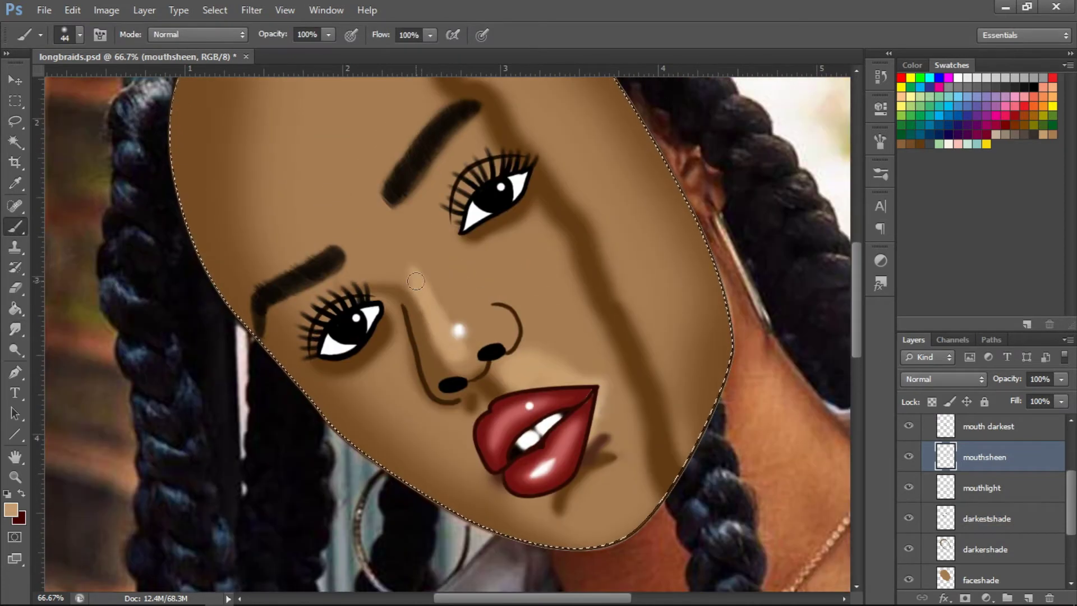
{"action": "left_click", "coordinate": [15, 329]}
- Erase part of the 'noselight' glow on the nose bridge
{"action": "key", "text": "e"}
{"action": "left_click", "coordinate": [444, 363], "text": "ctrl"}
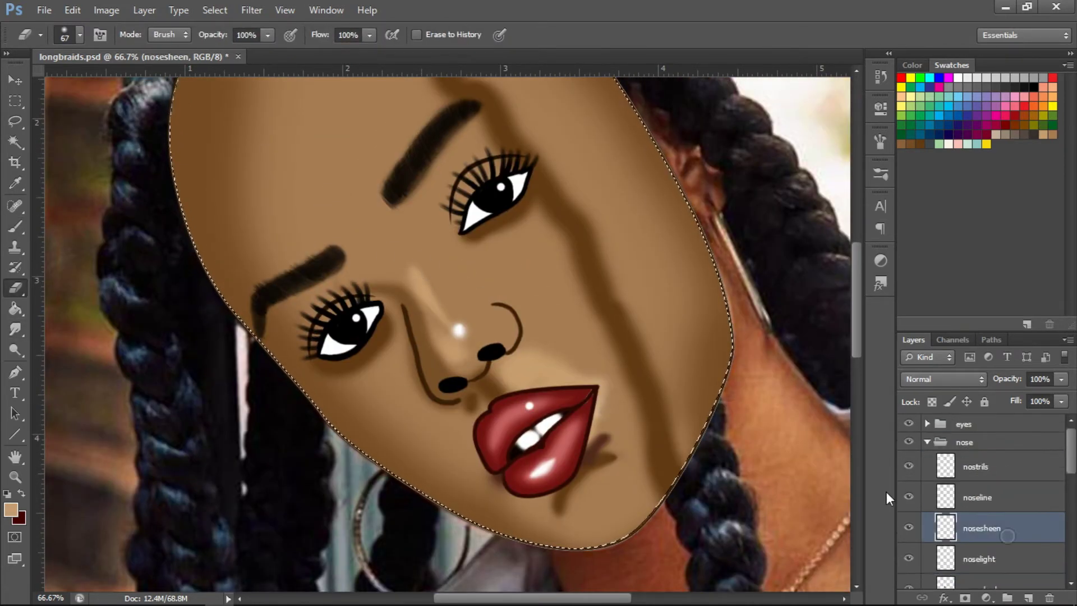
{"action": "left_click", "coordinate": [993, 547]}
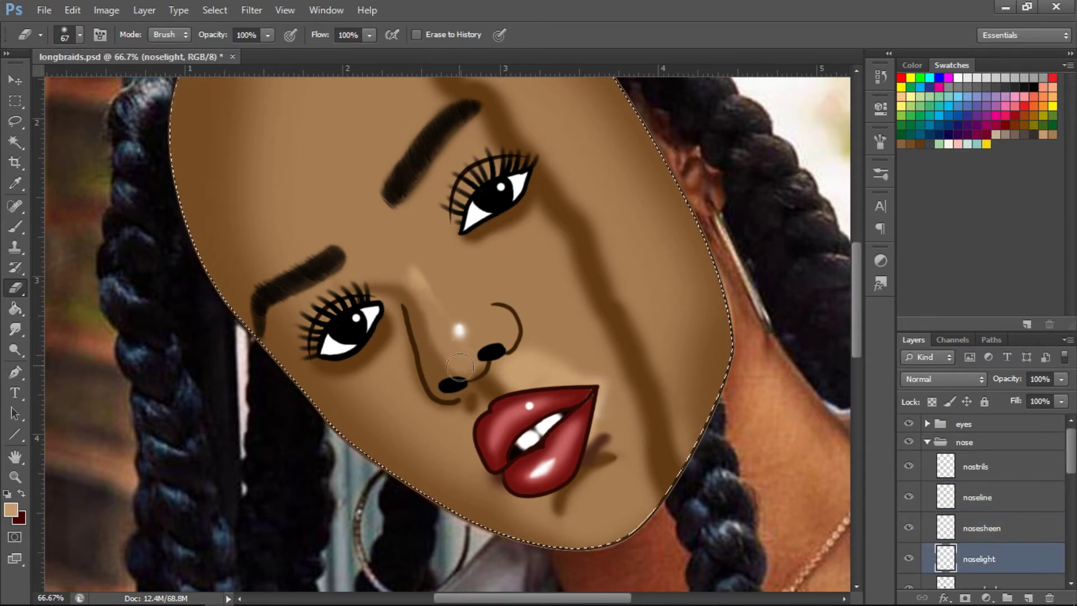
{"action": "left_click_drag", "start_coordinate": [412, 293], "coordinate": [464, 318]}
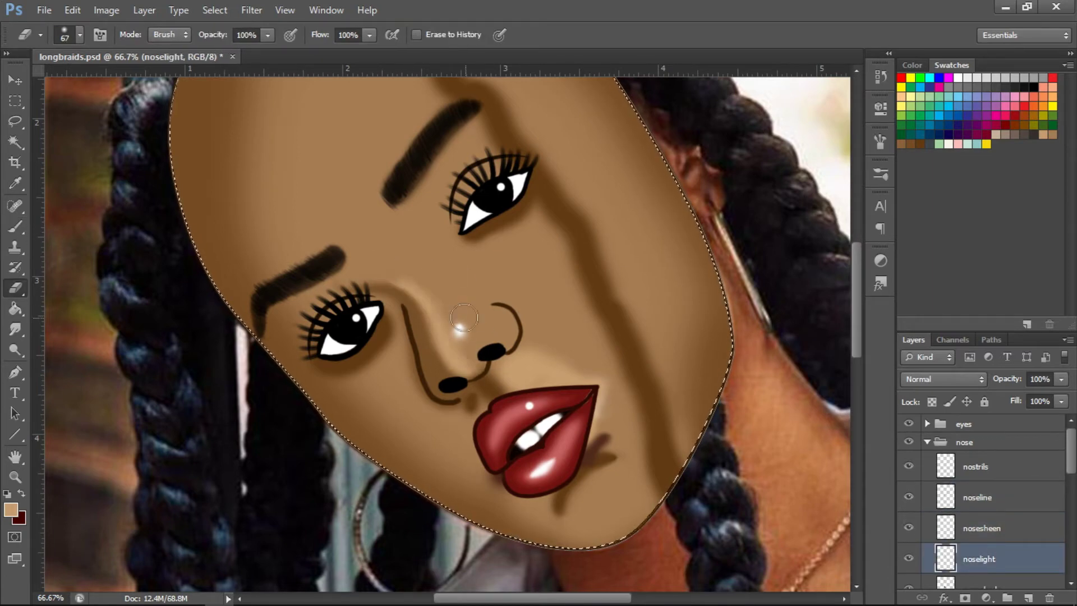
- Smudge dark brown shading on 'noseshade' and 'darkestshade', then zoom out to the whole face
{"action": "key", "text": "alt+bracketleft"}
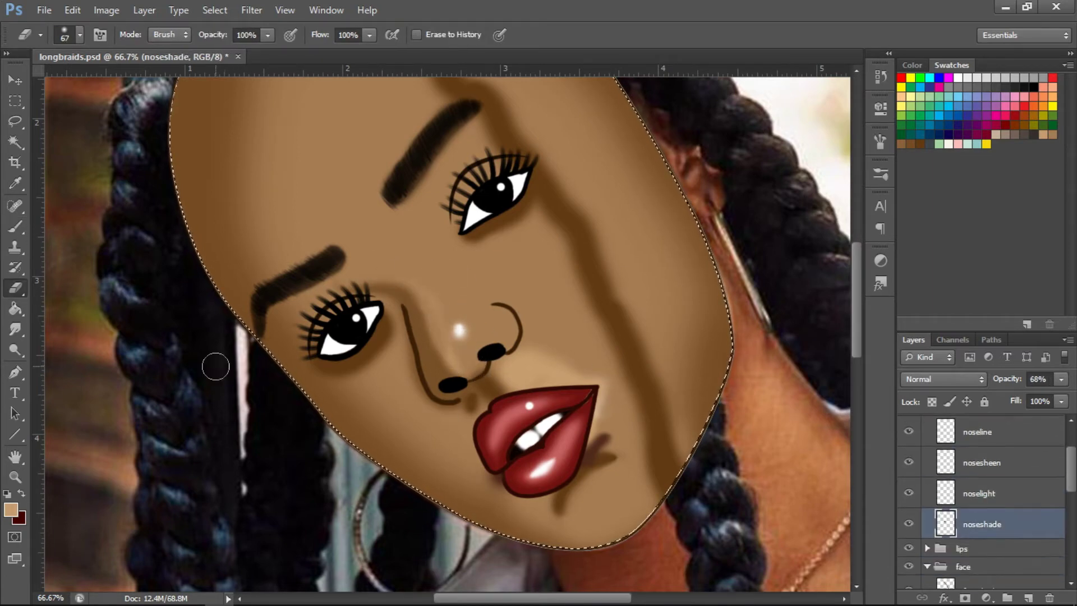
{"action": "key", "text": "b"}
{"action": "left_click", "coordinate": [1047, 132]}
{"action": "key", "text": "r"}
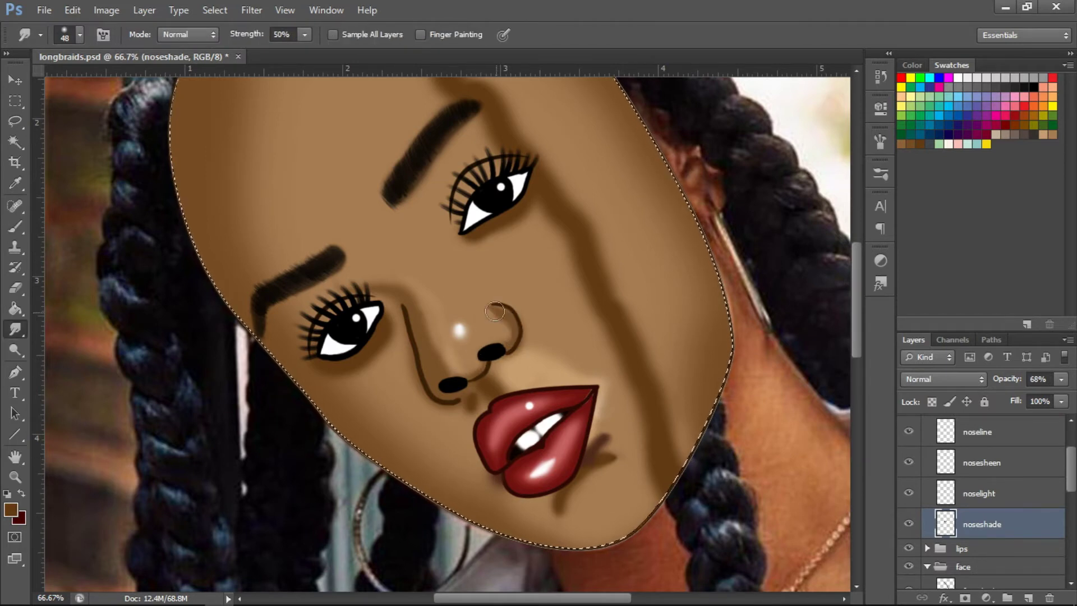
{"action": "scroll", "coordinate": [848, 317], "scroll_direction": "down", "scroll_amount": 5}
{"action": "scroll", "coordinate": [999, 494], "scroll_direction": "down", "scroll_amount": 3}
{"action": "left_click", "coordinate": [987, 540]}
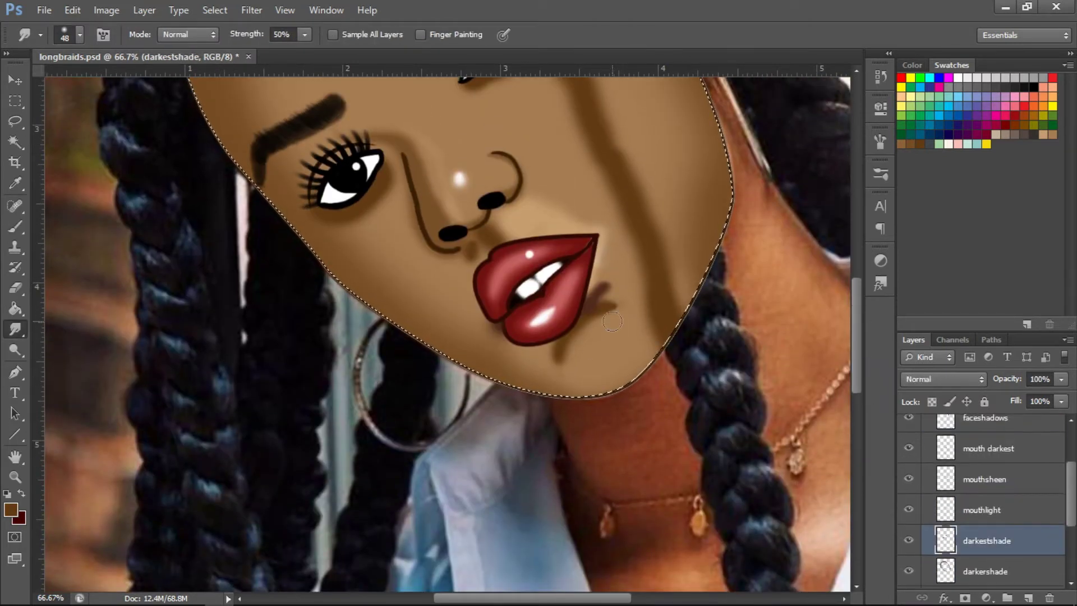
{"action": "key", "text": "b"}
{"action": "key", "text": "e"}
{"action": "key", "text": "ctrl+minus"}
{"action": "key", "text": "ctrl+minus"}
- Add a new layer in the face group named facesurroundark
{"action": "key", "text": "ctrl+shift+alt+n"}
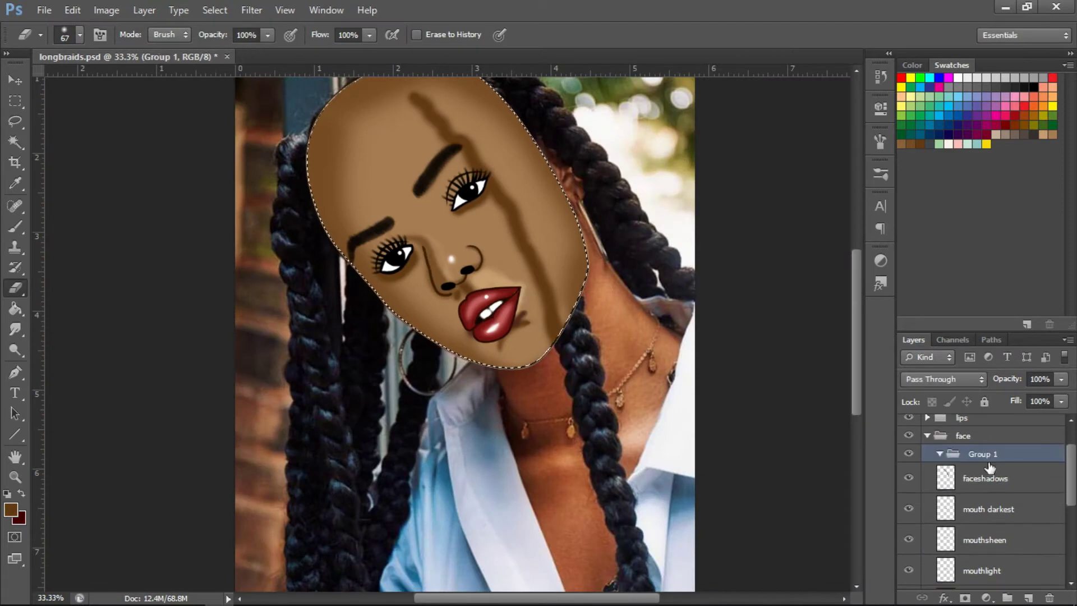
{"action": "double_click", "coordinate": [977, 460]}
{"action": "key", "text": "Return"}
{"action": "key", "text": "b"}
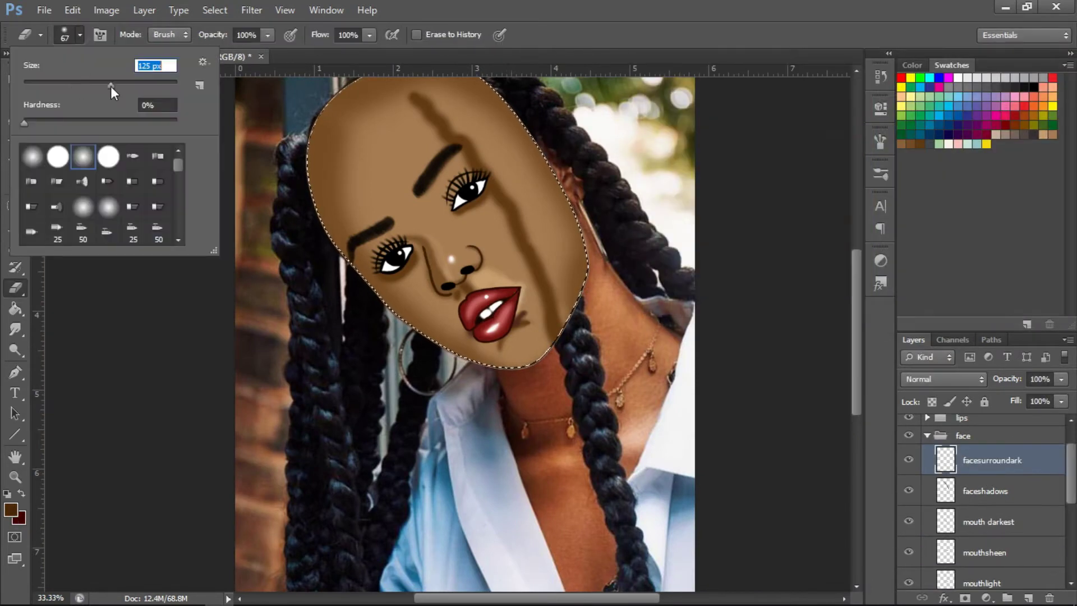
- Set the brush size to 288 px and work dark brown around the face edges
{"action": "right_click", "coordinate": [501, 320]}
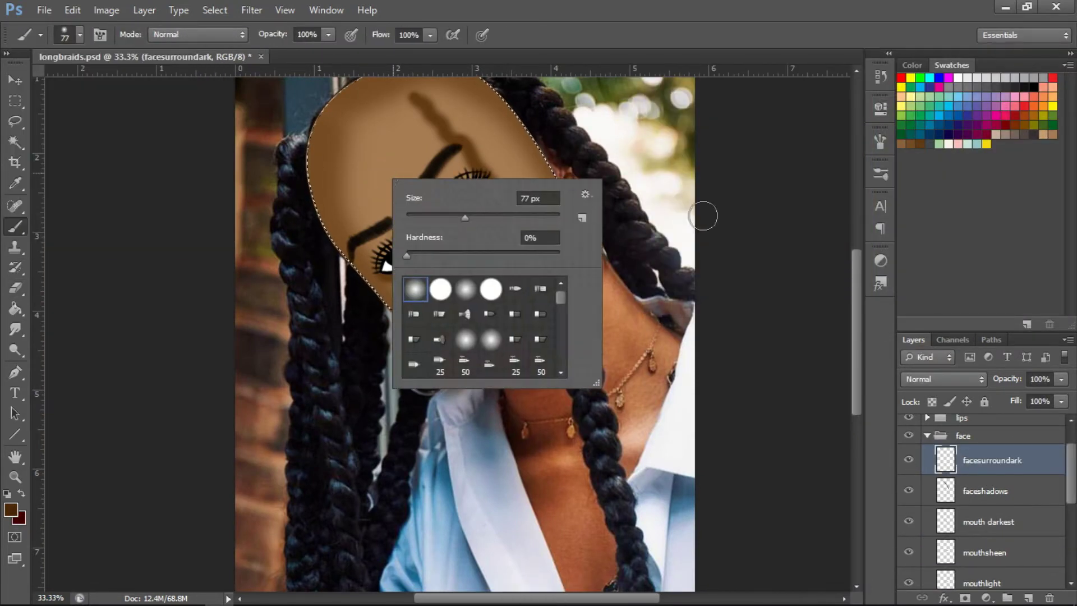
{"action": "left_click", "coordinate": [80, 35]}
{"action": "type", "text": "288"}
{"action": "key", "text": "Return"}
{"action": "scroll", "coordinate": [856, 315], "scroll_direction": "up", "scroll_amount": 2}
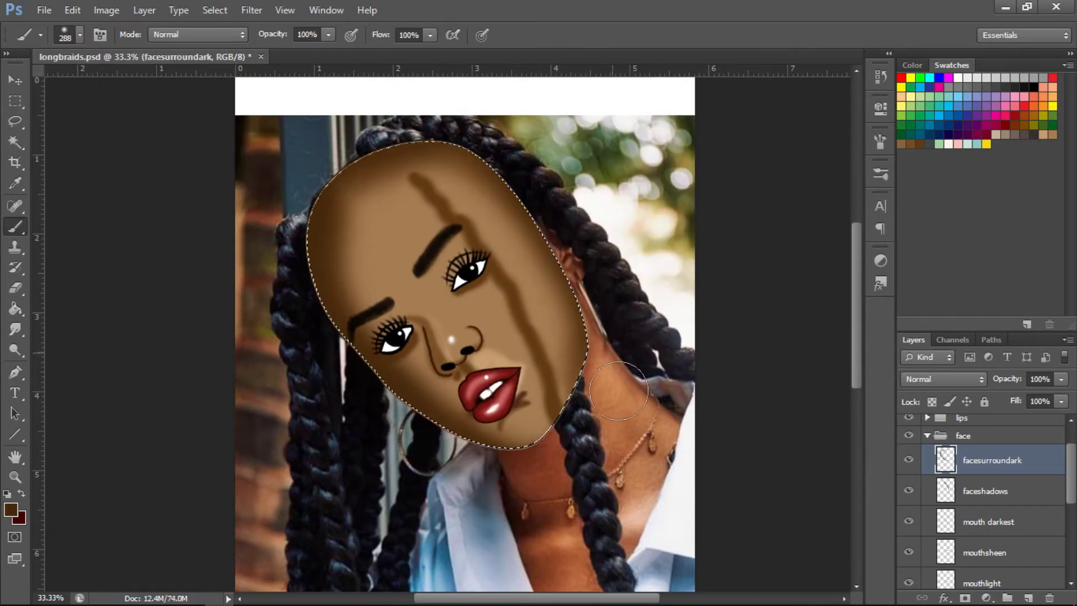
{"action": "key", "text": "e"}
{"action": "scroll", "coordinate": [855, 365], "scroll_direction": "down", "scroll_amount": 3}
{"action": "scroll", "coordinate": [856, 365], "scroll_direction": "down", "scroll_amount": 1}
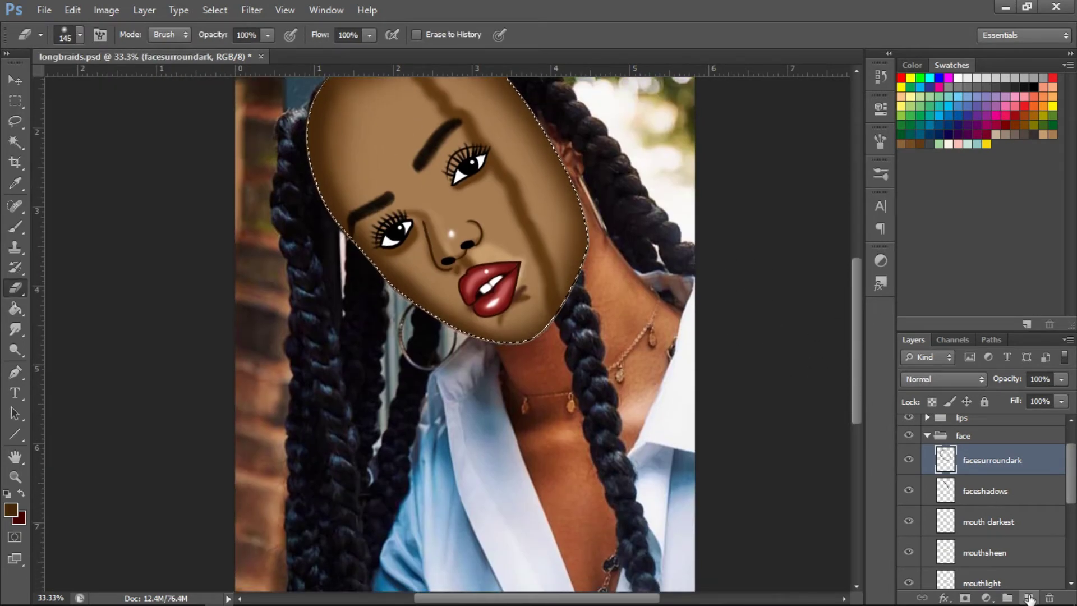
- Add a new layer named eyeshadow above facesurroundark
{"action": "key", "text": "ctrl+shift+alt+n"}
{"action": "type", "text": "eyeshadow"}
{"action": "key", "text": "Return"}
{"action": "key", "text": "b"}
{"action": "scroll", "coordinate": [449, 281], "scroll_direction": "up", "scroll_amount": 1}
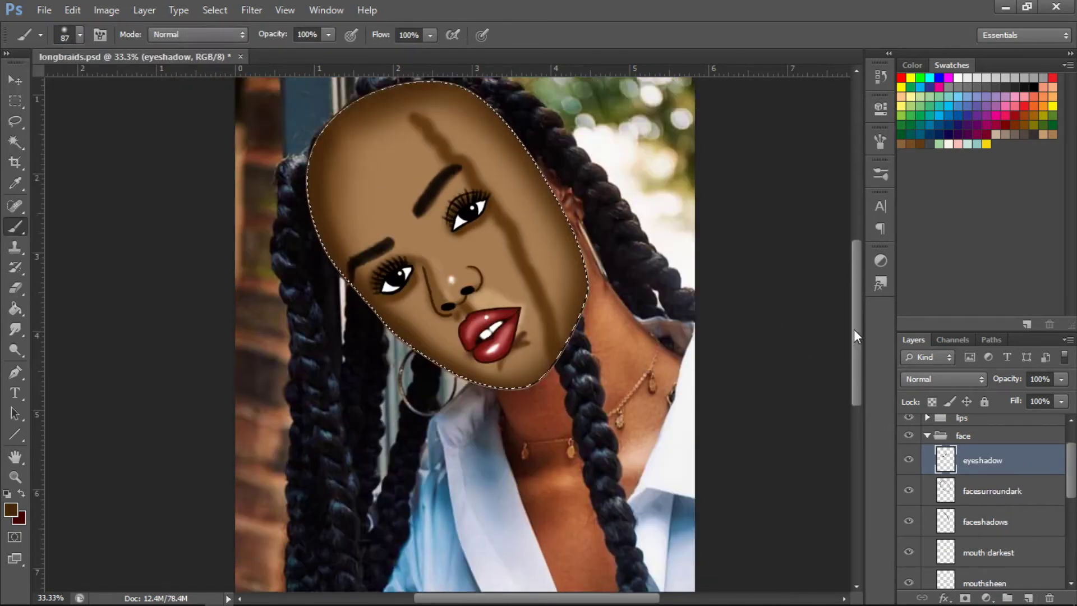
- Add another new layer above eyeshadow, enlarge the brush, and select the mouthsheen layer
{"action": "key", "text": "ctrl+shift+alt+n"}
{"action": "left_click", "coordinate": [81, 35]}
{"action": "left_click_drag", "start_coordinate": [141, 82], "coordinate": [153, 85]}
{"action": "key", "text": "Return"}
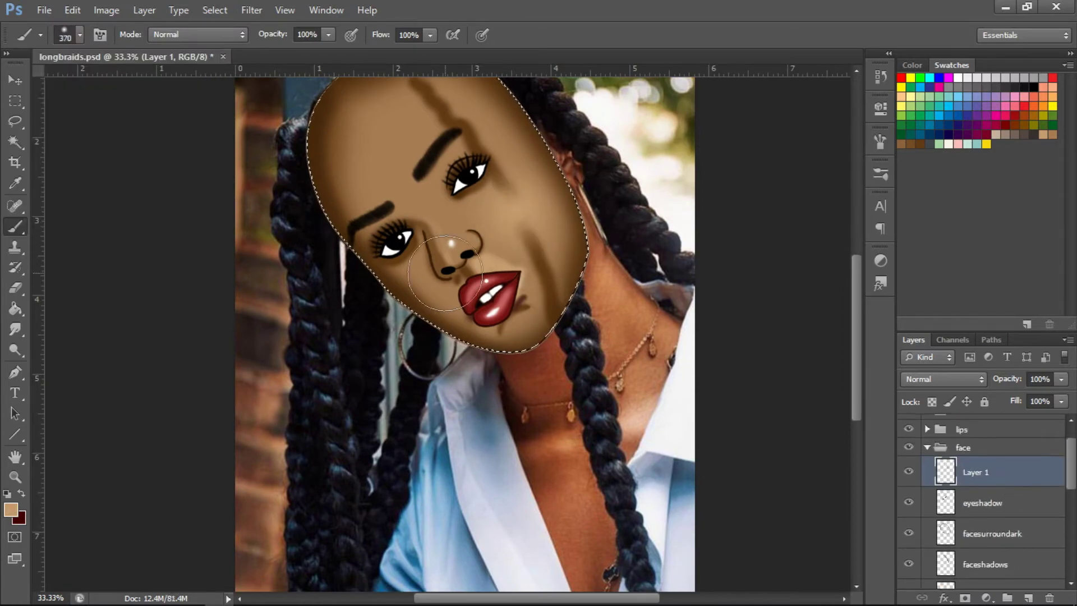
{"action": "scroll", "coordinate": [988, 493], "scroll_direction": "down", "scroll_amount": 3}
{"action": "left_click", "coordinate": [988, 505]}
- Drop the face selection, then select and expand the face group
{"action": "key", "text": "ctrl+shift+alt+n"}
{"action": "double_click", "coordinate": [987, 505]}
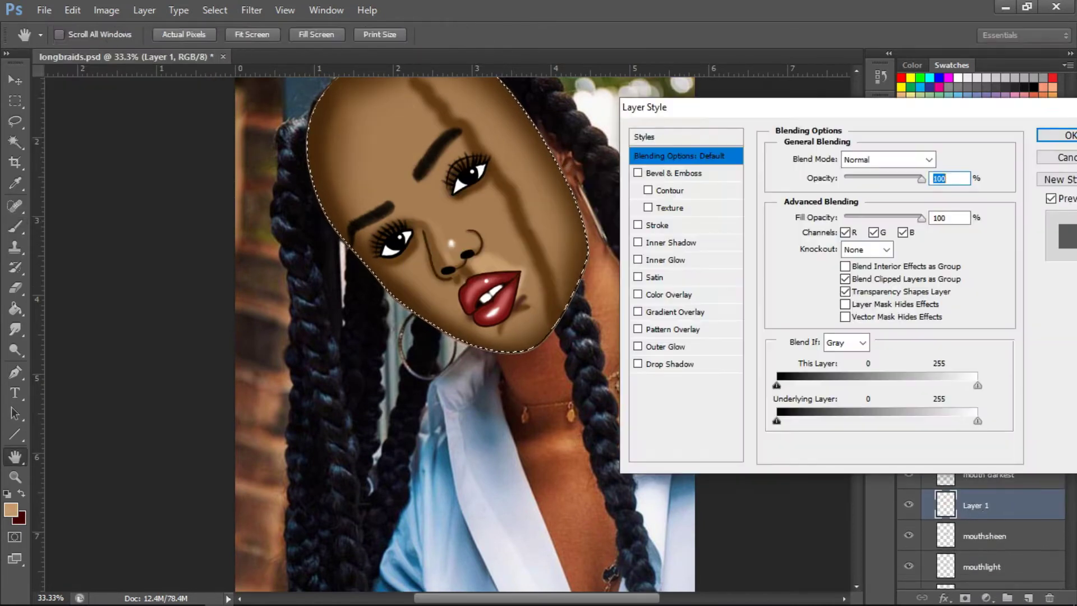
{"action": "key", "text": "Escape"}
{"action": "type", "text": "forehead"}
{"action": "scroll", "coordinate": [448, 280], "scroll_direction": "down", "scroll_amount": 2}
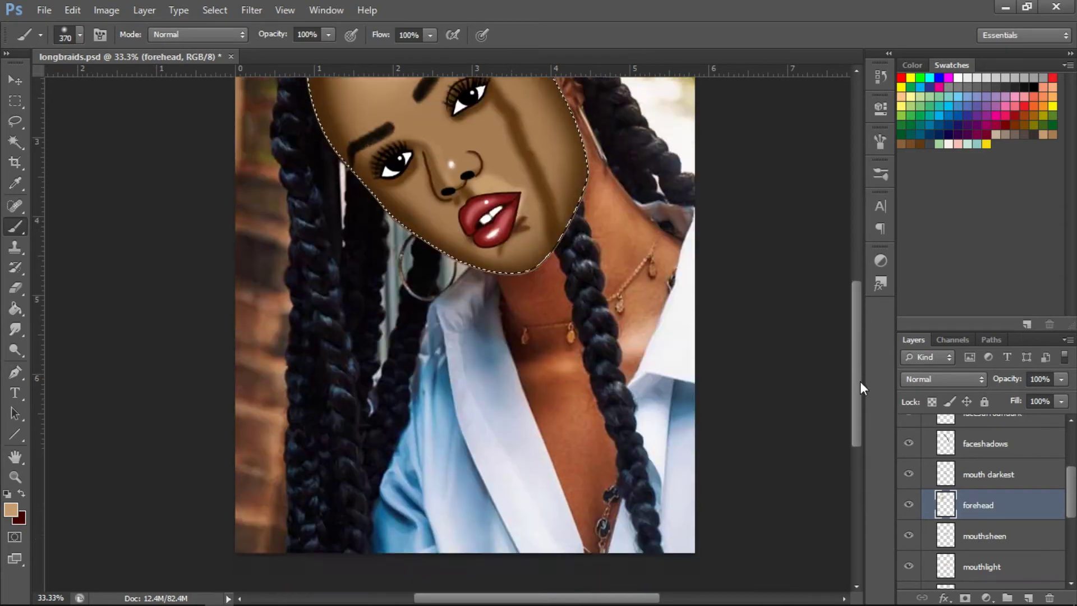
{"action": "key", "text": "ctrl+d"}
{"action": "left_click", "coordinate": [931, 499]}
{"action": "left_click", "coordinate": [928, 477]}
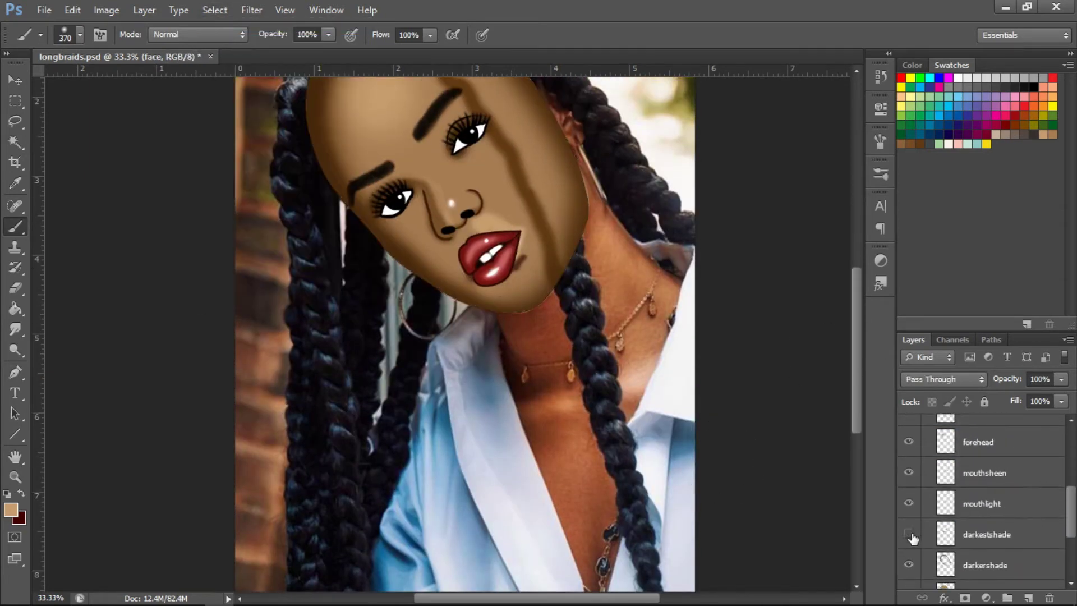
{"action": "left_click", "coordinate": [988, 534]}
- Lower the mouth darkest layer's opacity to 66%
{"action": "left_click", "coordinate": [987, 505]}
{"action": "left_click", "coordinate": [1054, 402]}
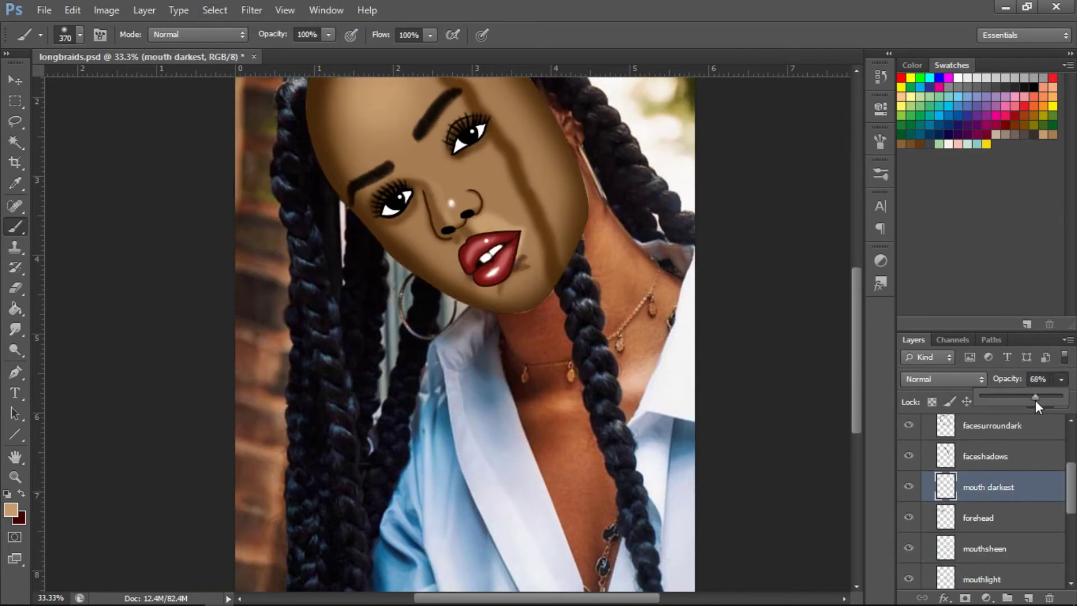
{"action": "left_click_drag", "start_coordinate": [1035, 400], "coordinate": [1033, 399]}
{"action": "left_click", "coordinate": [80, 35]}
{"action": "left_click", "coordinate": [15, 288]}
{"action": "key", "text": "b"}
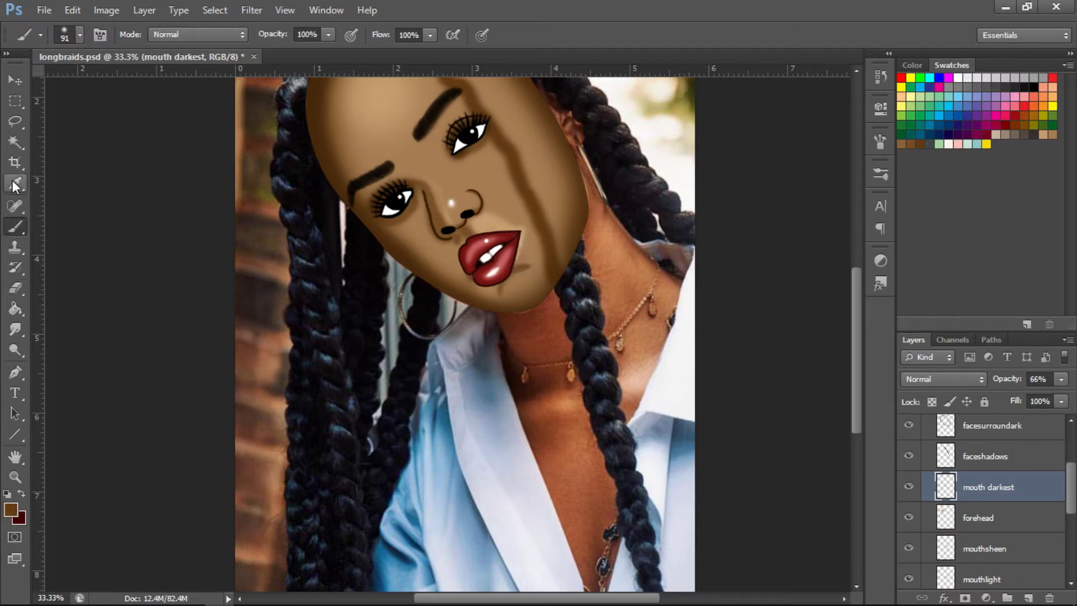
- Move the mouth darkest layer down below mouthsheen
{"action": "key", "text": "ctrl+bracketleft"}
{"action": "key", "text": "ctrl+bracketleft"}
{"action": "key", "text": "ctrl+bracketleft"}
{"action": "key", "text": "ctrl+bracketleft"}
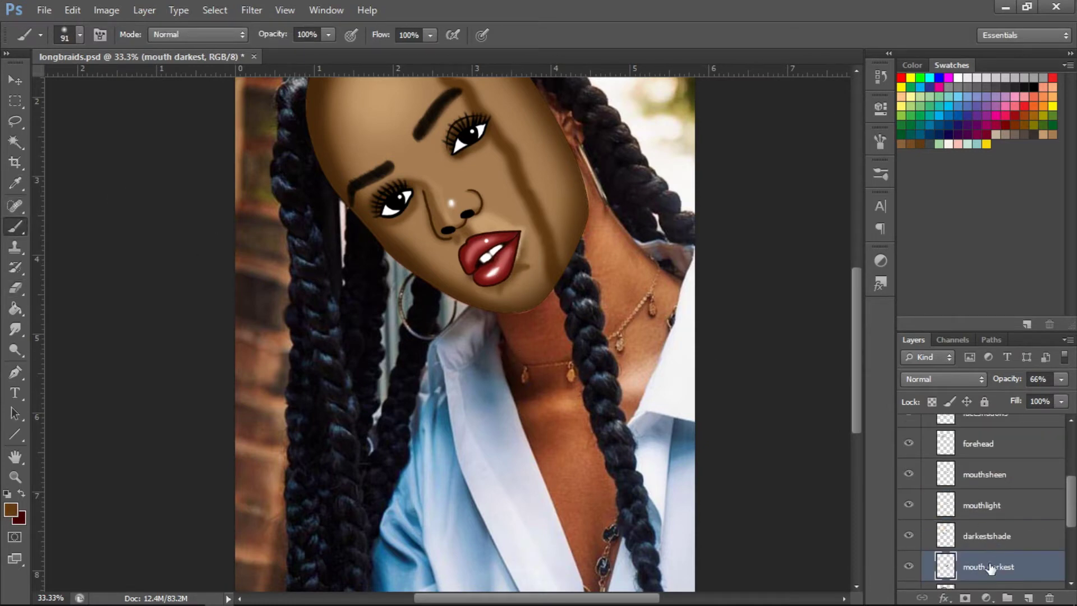
{"action": "key", "text": "ctrl+bracketright"}
{"action": "key", "text": "ctrl+bracketright"}
{"action": "left_click", "coordinate": [11, 509]}
{"action": "key", "text": "Escape"}
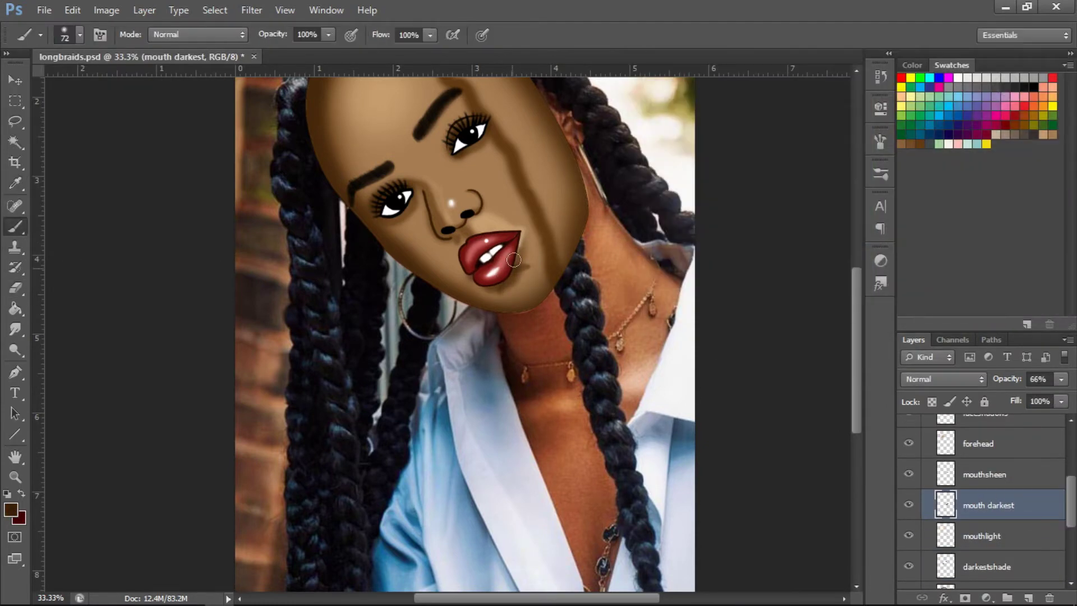
{"action": "key", "text": "e"}
- Zoom in on the lips and chin, move mouth darkest back up, and zoom out
{"action": "key", "text": "ctrl+1"}
{"action": "left_click", "coordinate": [80, 34]}
{"action": "key", "text": "b"}
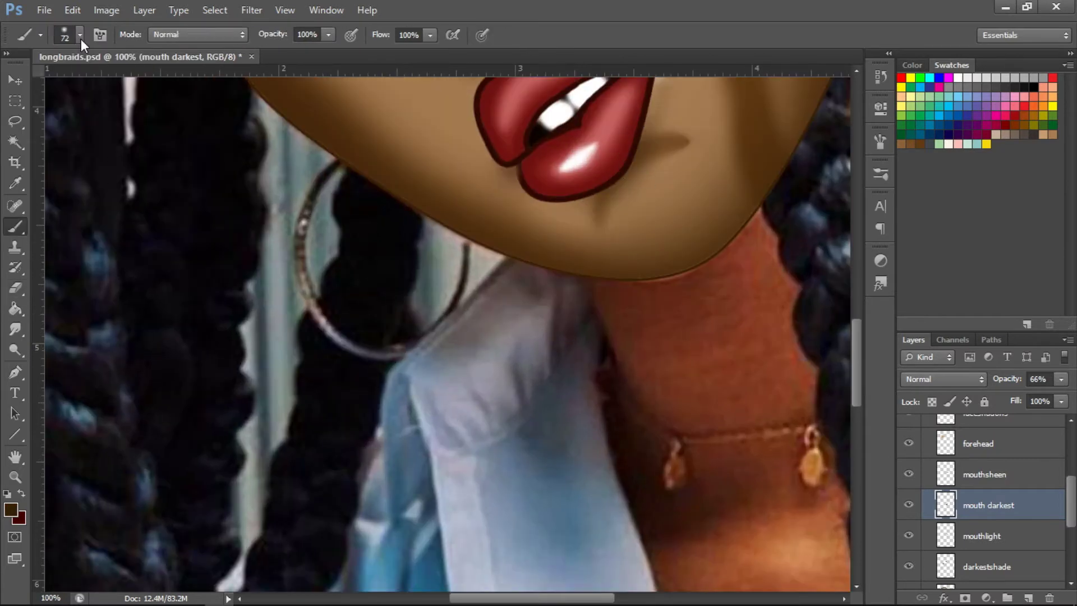
{"action": "left_click", "coordinate": [81, 35]}
{"action": "scroll", "coordinate": [860, 306], "scroll_direction": "up", "scroll_amount": 3}
{"action": "key", "text": "ctrl+bracketright"}
{"action": "key", "text": "ctrl+bracketright"}
{"action": "key", "text": "ctrl+minus"}
{"action": "key", "text": "ctrl+minus"}
{"action": "key", "text": "ctrl+minus"}
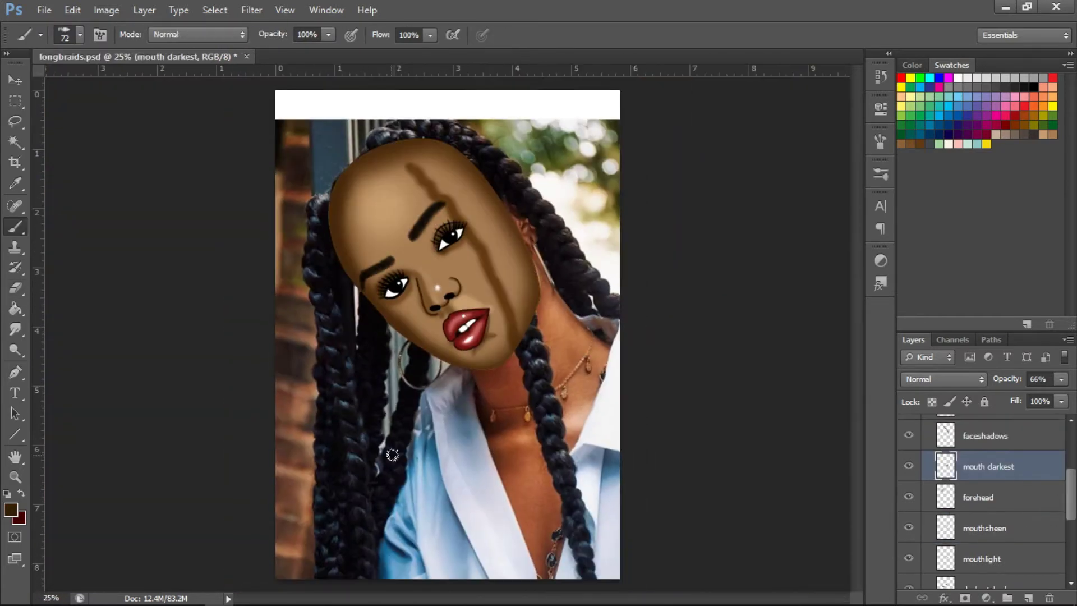
- Switch to the Eraser with a round tip
{"action": "key", "text": "e"}
{"action": "left_click", "coordinate": [80, 35]}
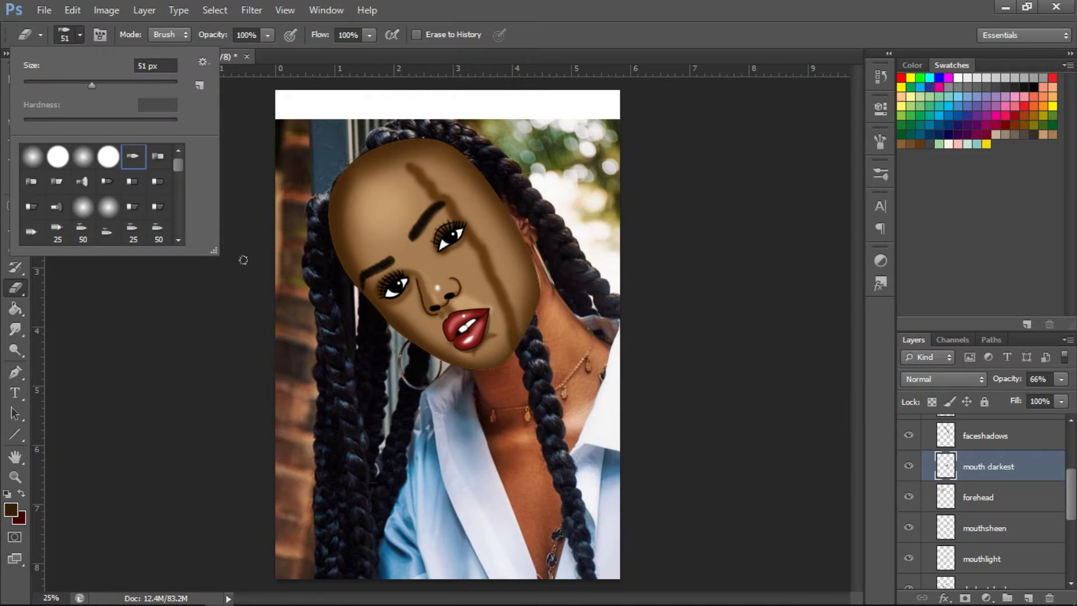
{"action": "key", "text": "comma"}
{"action": "key", "text": "Return"}
- Rename the new group body and add an empty layer inside it
{"action": "scroll", "coordinate": [982, 493], "scroll_direction": "up", "scroll_amount": 5}
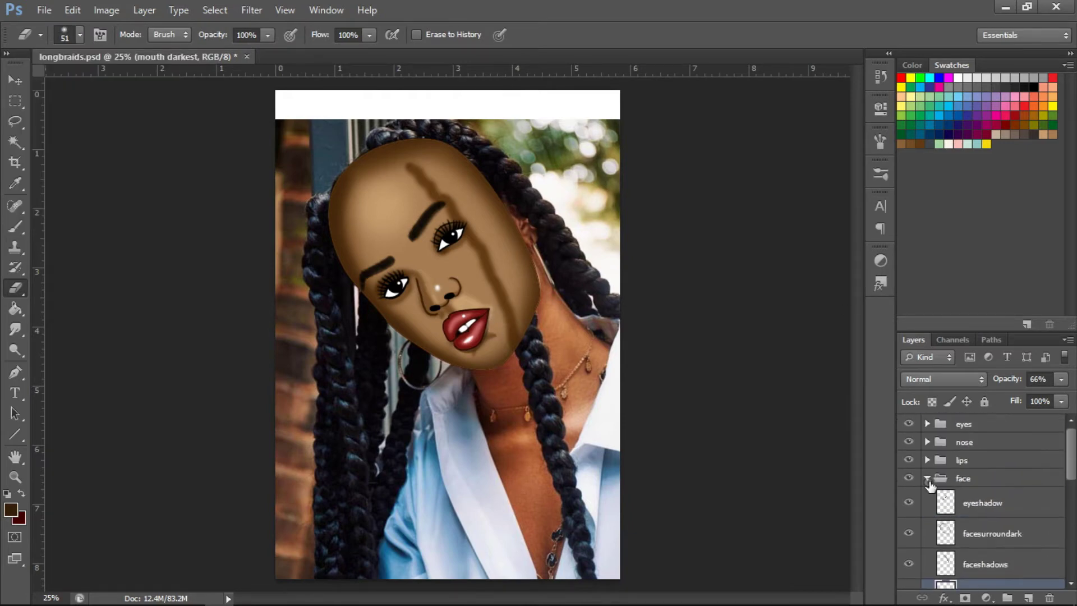
{"action": "double_click", "coordinate": [971, 497]}
{"action": "type", "text": "y"}
{"action": "left_click", "coordinate": [1028, 598]}
- Create a top group above body with a new layer, zoomed in on the collar
{"action": "key", "text": "p"}
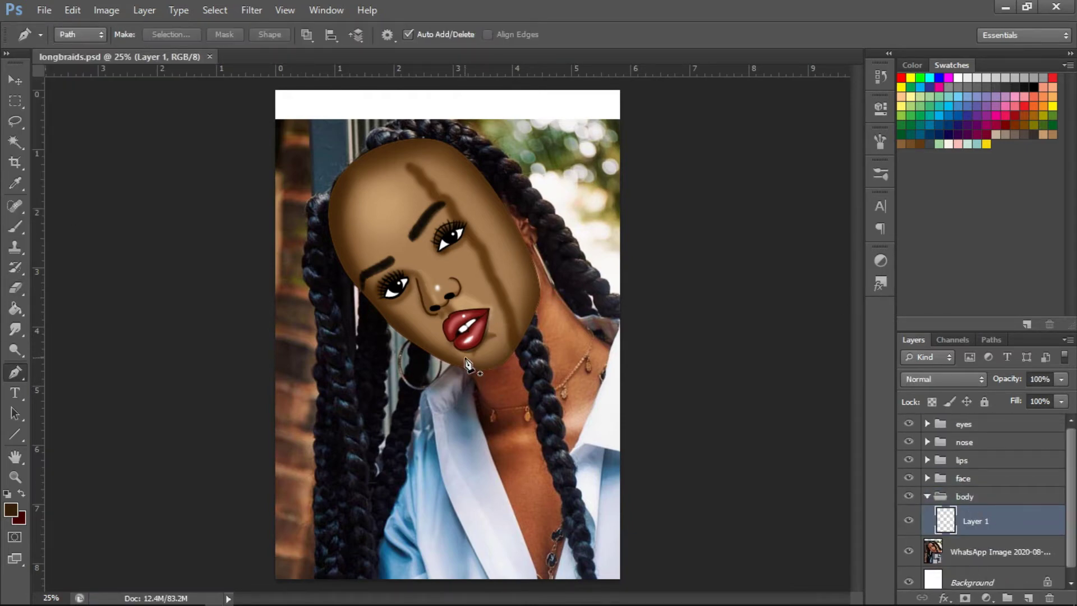
{"action": "left_click", "coordinate": [965, 497]}
{"action": "left_click", "coordinate": [1008, 598]}
{"action": "type", "text": "top"}
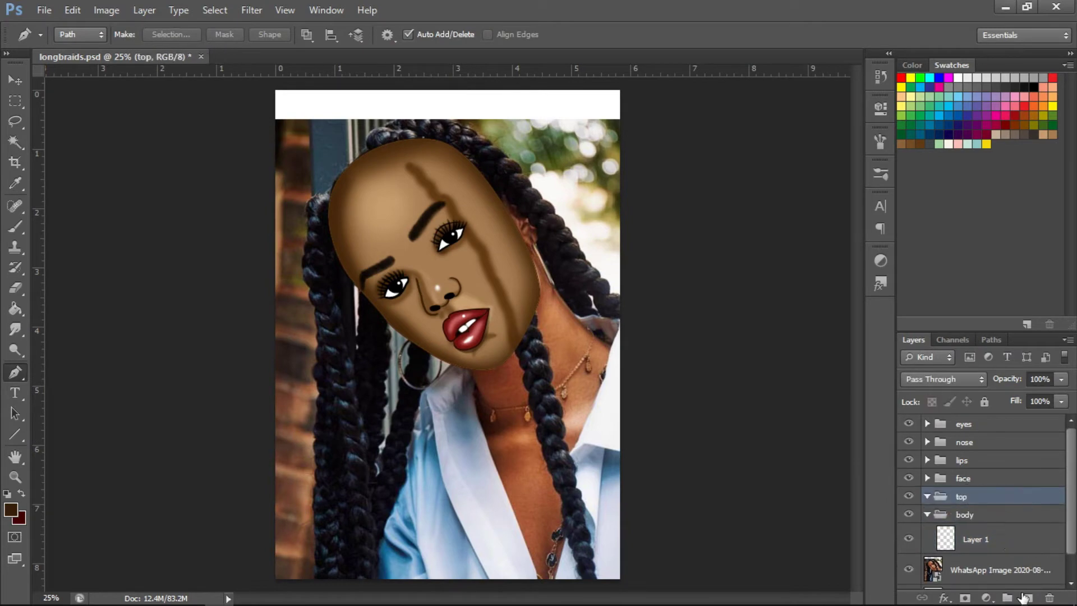
{"action": "left_click", "coordinate": [1029, 598]}
{"action": "key", "text": "ctrl+plus"}
{"action": "scroll", "coordinate": [449, 336], "scroll_direction": "down", "scroll_amount": 5}
- Set a 15 px brush and stroke the traced collar path in blue
{"action": "key", "text": "b"}
{"action": "left_click", "coordinate": [80, 34]}
{"action": "key", "text": "Return"}
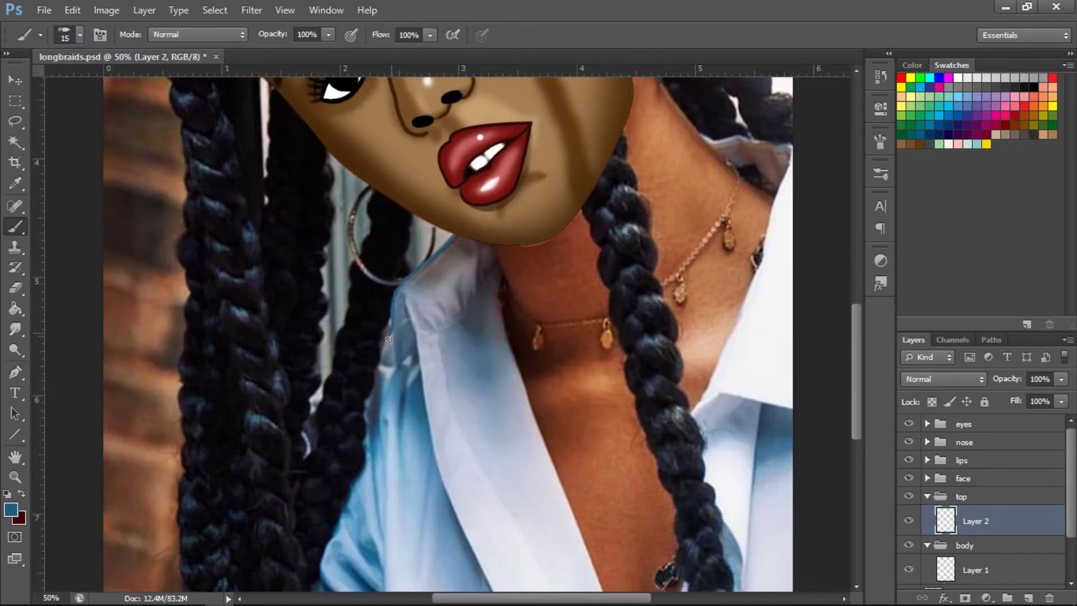
{"action": "left_click_drag", "start_coordinate": [387, 339], "coordinate": [349, 476]}
{"action": "scroll", "coordinate": [303, 289], "scroll_direction": "down", "scroll_amount": 3}
{"action": "scroll", "coordinate": [561, 281], "scroll_direction": "up", "scroll_amount": 2}
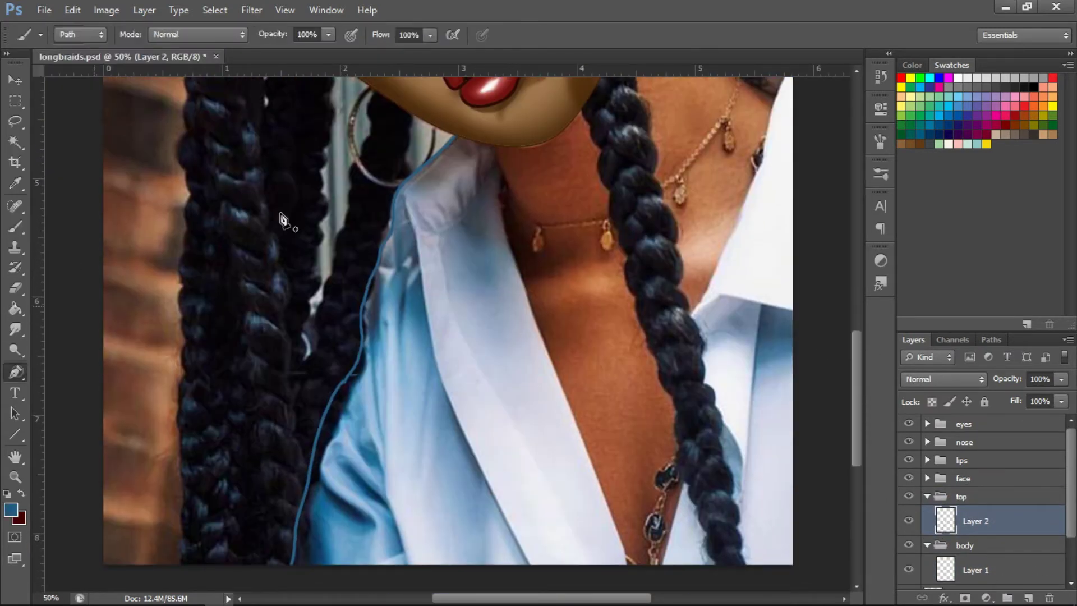
{"action": "key", "text": "p"}
{"action": "right_click", "coordinate": [962, 359]}
{"action": "left_click", "coordinate": [922, 447]}
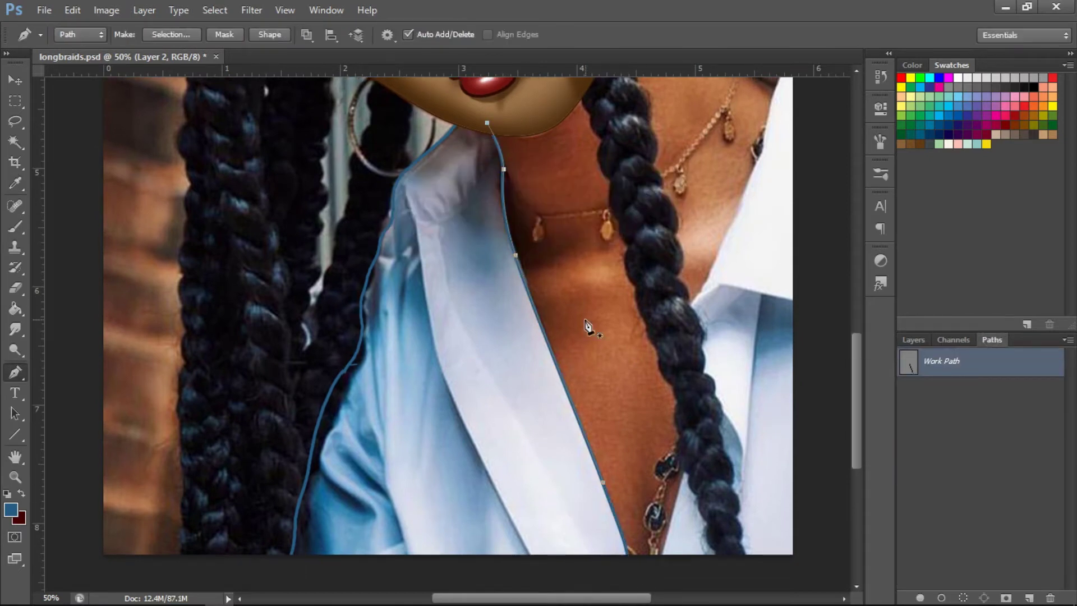
{"action": "key", "text": "Delete"}
{"action": "key", "text": "b"}
- Trace a Pen path up the right shirt edge beside the neck to the collar
{"action": "scroll", "coordinate": [627, 587], "scroll_direction": "right", "scroll_amount": 3}
{"action": "scroll", "coordinate": [627, 587], "scroll_direction": "right", "scroll_amount": 2}
{"action": "key", "text": "p"}
{"action": "left_click", "coordinate": [505, 555]}
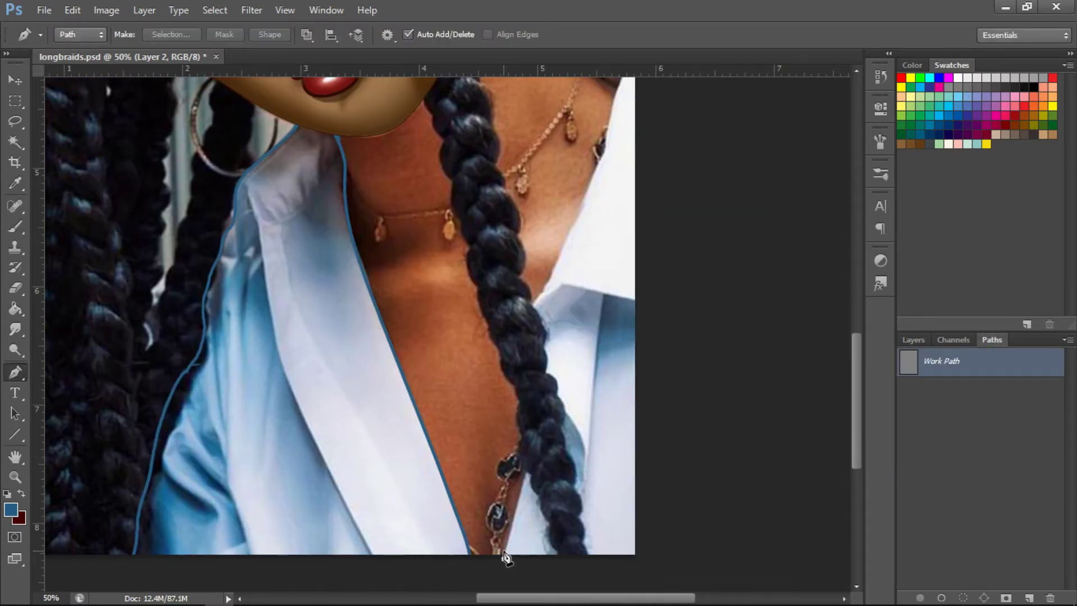
{"action": "left_click", "coordinate": [549, 282]}
{"action": "left_click", "coordinate": [580, 220]}
{"action": "left_click", "coordinate": [591, 187]}
{"action": "scroll", "coordinate": [629, 203], "scroll_direction": "up", "scroll_amount": 3}
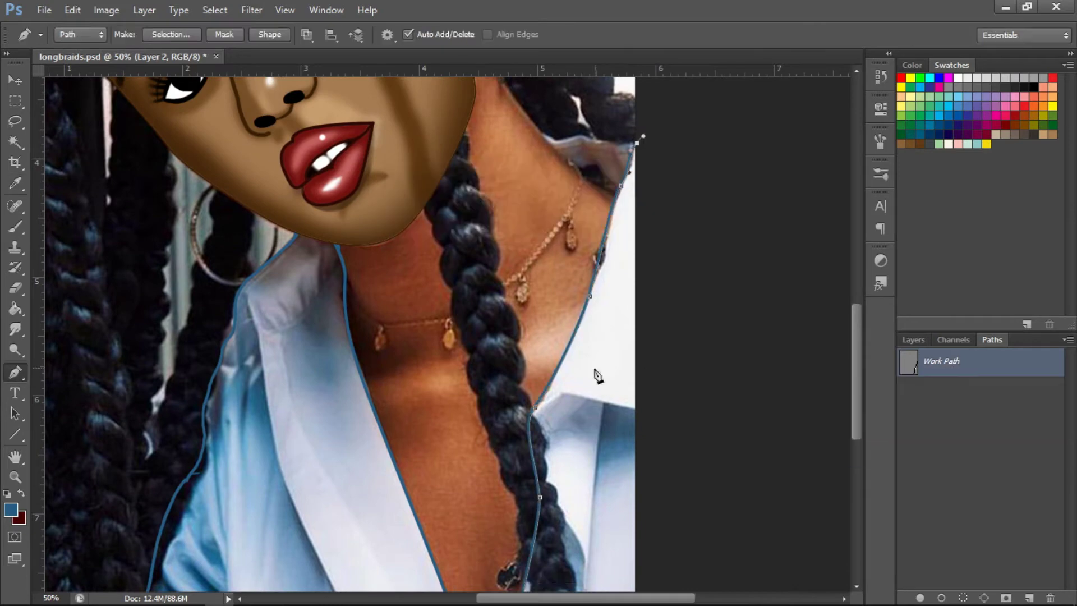
- Stroke the right shirt edge path in blue and remove the work path
{"action": "scroll", "coordinate": [844, 365], "scroll_direction": "up", "scroll_amount": 8}
{"action": "scroll", "coordinate": [843, 365], "scroll_direction": "left", "scroll_amount": 4}
{"action": "scroll", "coordinate": [843, 365], "scroll_direction": "down", "scroll_amount": 10}
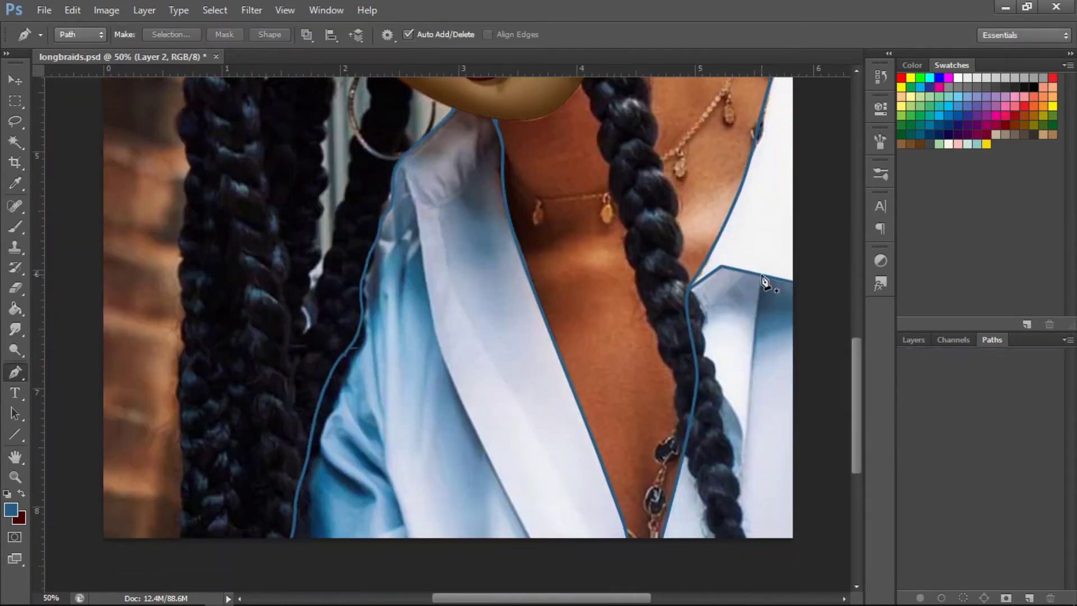
{"action": "key", "text": "Return"}
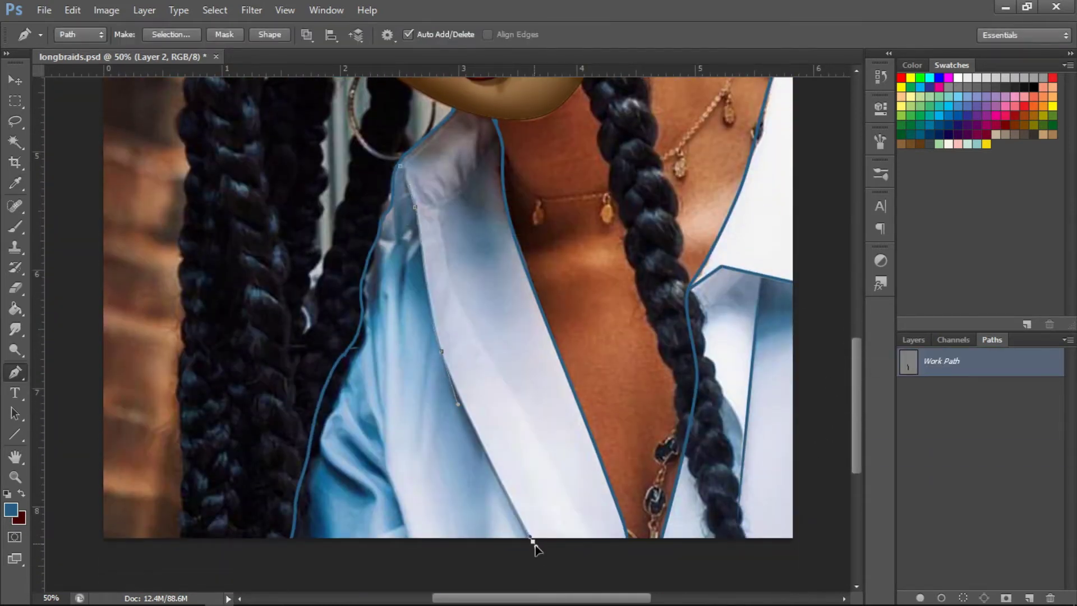
{"action": "left_click", "coordinate": [664, 213]}
{"action": "key", "text": "ctrl+minus"}
{"action": "left_click", "coordinate": [913, 339]}
{"action": "type", "text": "topliner"}
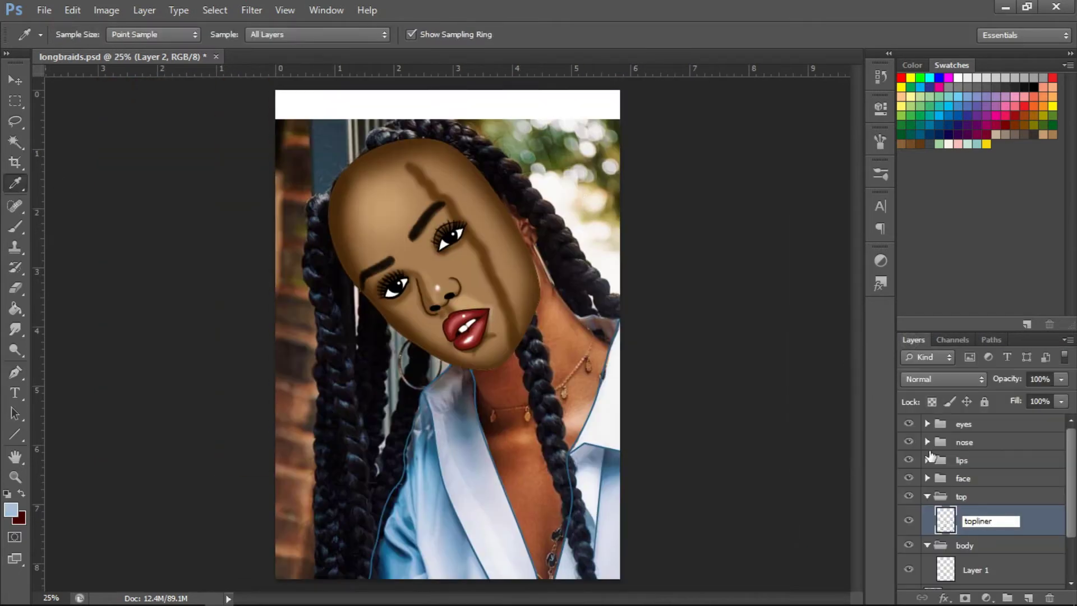
- Name the outline layer topliner and add a new topshade layer
{"action": "key", "text": "Return"}
{"action": "key", "text": "ctrl+alt+shift+n"}
{"action": "double_click", "coordinate": [965, 521]}
{"action": "type", "text": "sha"}
{"action": "key", "text": "Return"}
- Magic Wand the shirt front on topliner and drag a grey gradient on topshade
{"action": "key", "text": "w"}
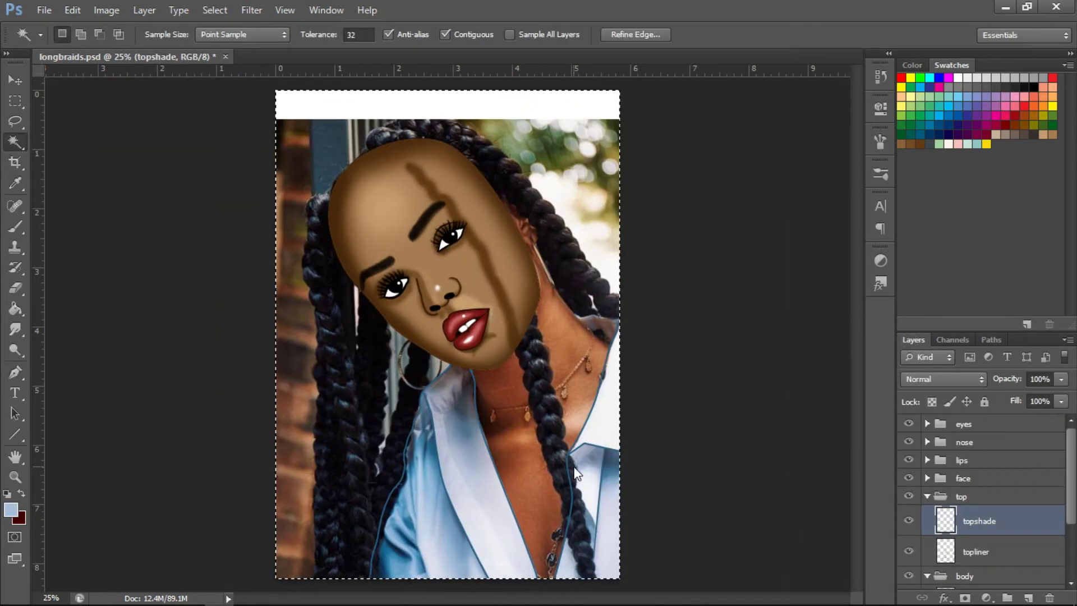
{"action": "left_click", "coordinate": [976, 551]}
{"action": "left_click", "coordinate": [482, 494]}
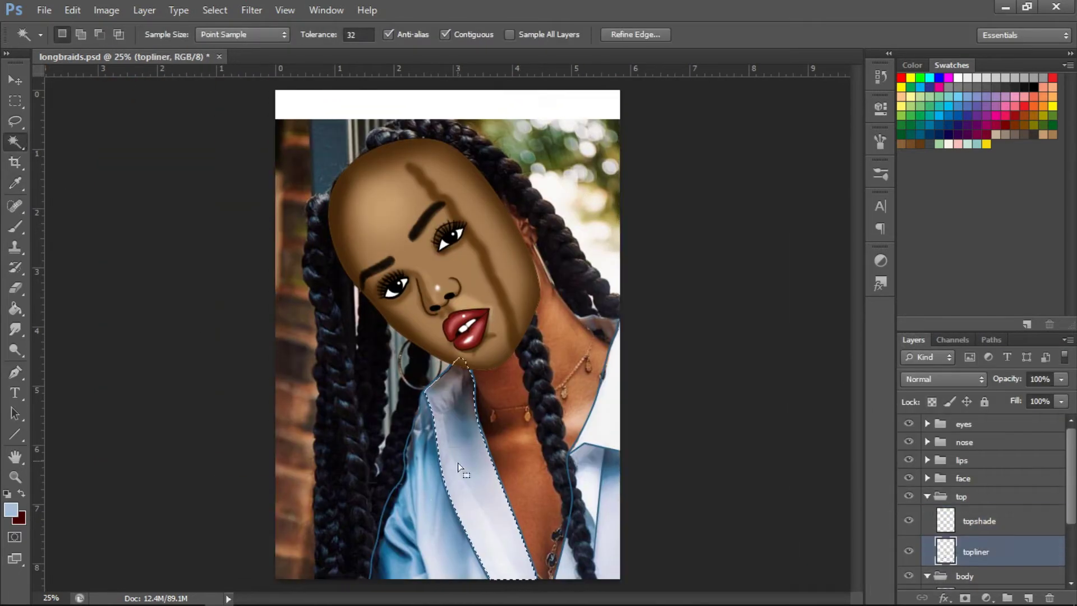
{"action": "right_click", "coordinate": [18, 309]}
{"action": "left_click", "coordinate": [78, 303]}
{"action": "left_click", "coordinate": [979, 521]}
{"action": "left_click_drag", "start_coordinate": [460, 393], "coordinate": [504, 561]}
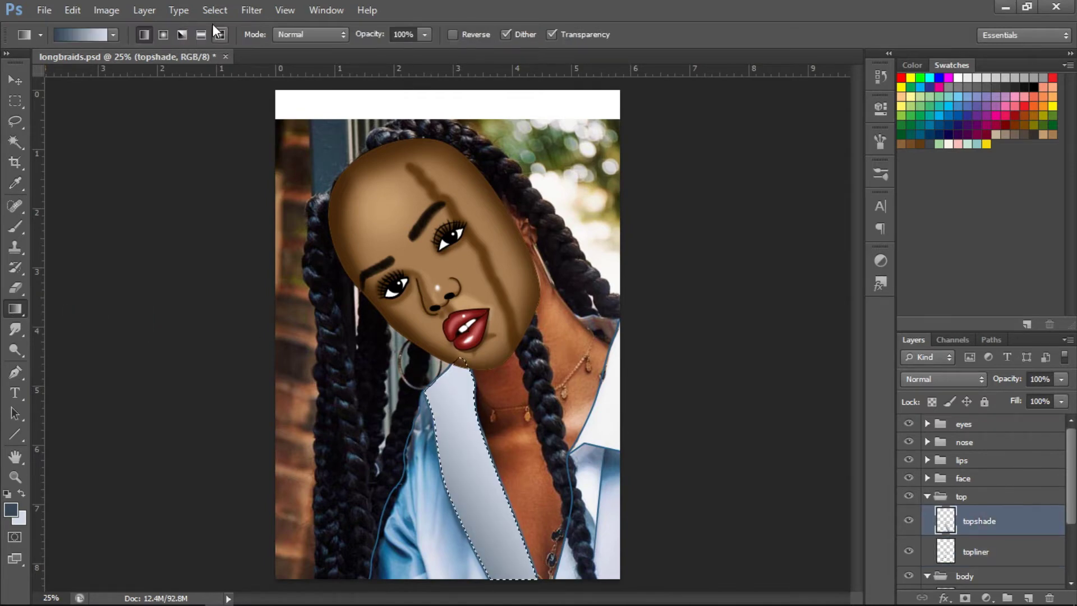
- Select the right and lower-right shirt areas, then add a bottomshade layer
{"action": "left_click", "coordinate": [16, 141]}
{"action": "key", "text": "alt+bracketleft"}
{"action": "left_click", "coordinate": [597, 428]}
{"action": "key", "text": "x"}
{"action": "key", "text": "shift+g"}
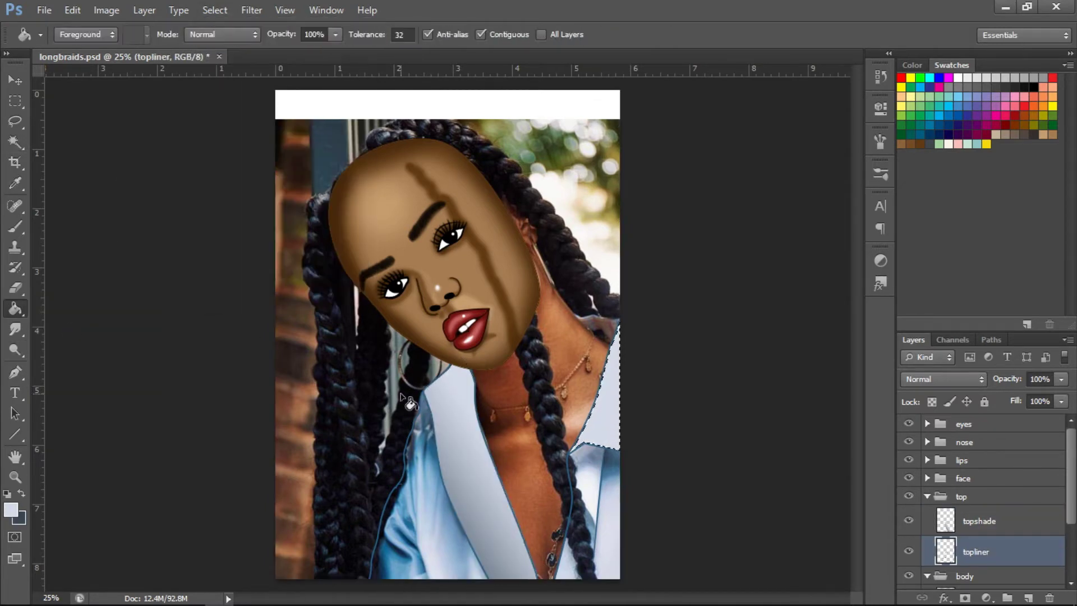
{"action": "key", "text": "w"}
{"action": "left_click", "coordinate": [595, 505]}
{"action": "left_click", "coordinate": [1029, 598]}
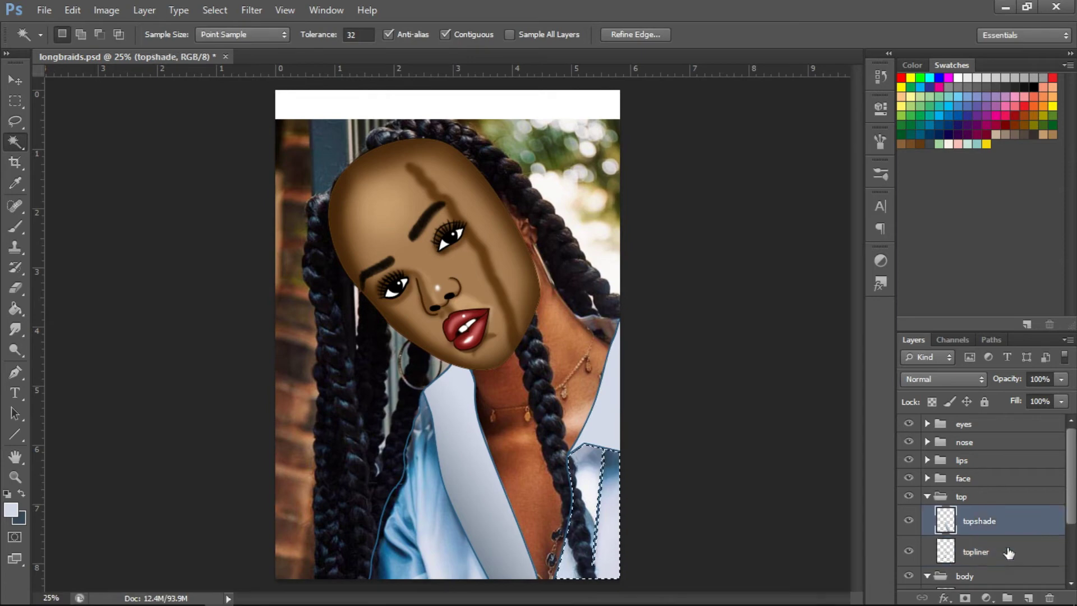
{"action": "double_click", "coordinate": [976, 552]}
{"action": "type", "text": "bottomshade"}
{"action": "key", "text": "Return"}
- Sample the light blue-grey shirt colour with the Eyedropper
{"action": "key", "text": "b"}
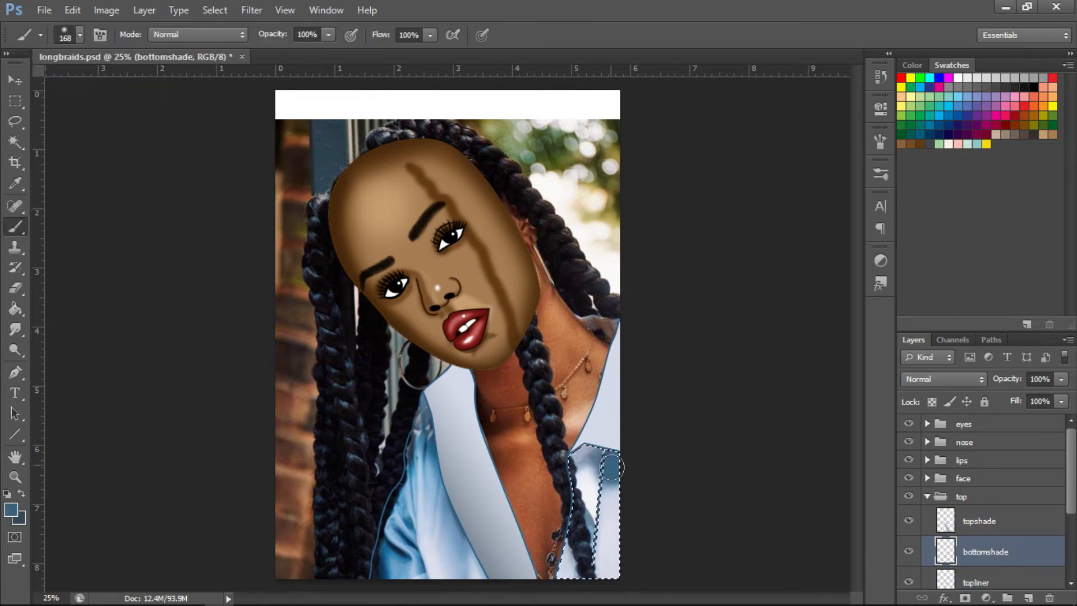
{"action": "left_click", "coordinate": [15, 183]}
{"action": "left_click", "coordinate": [606, 444]}
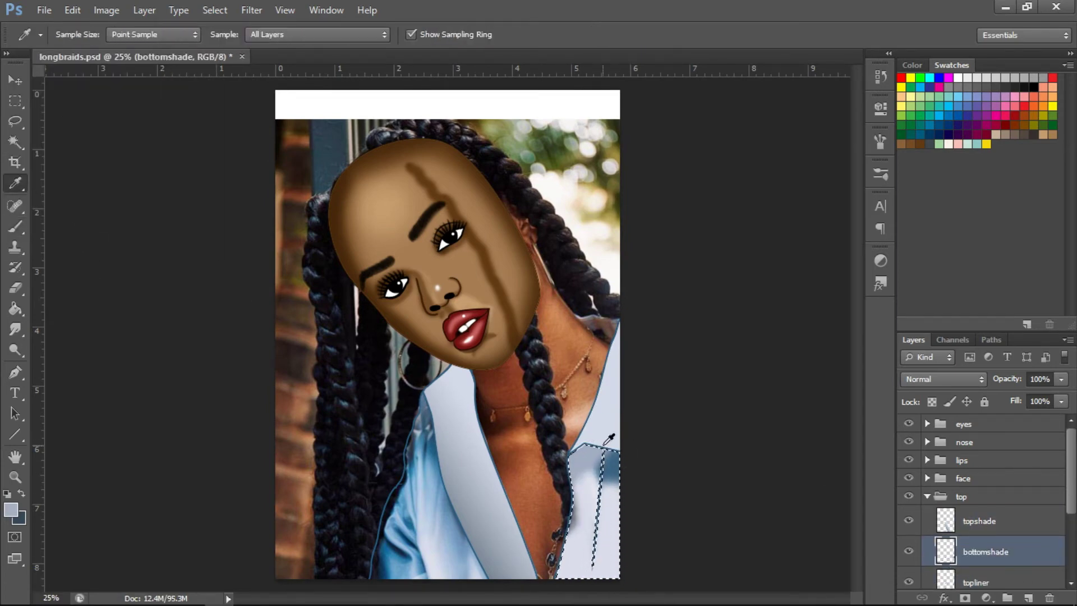
{"action": "left_click", "coordinate": [16, 227]}
{"action": "type", "text": "shadow"}
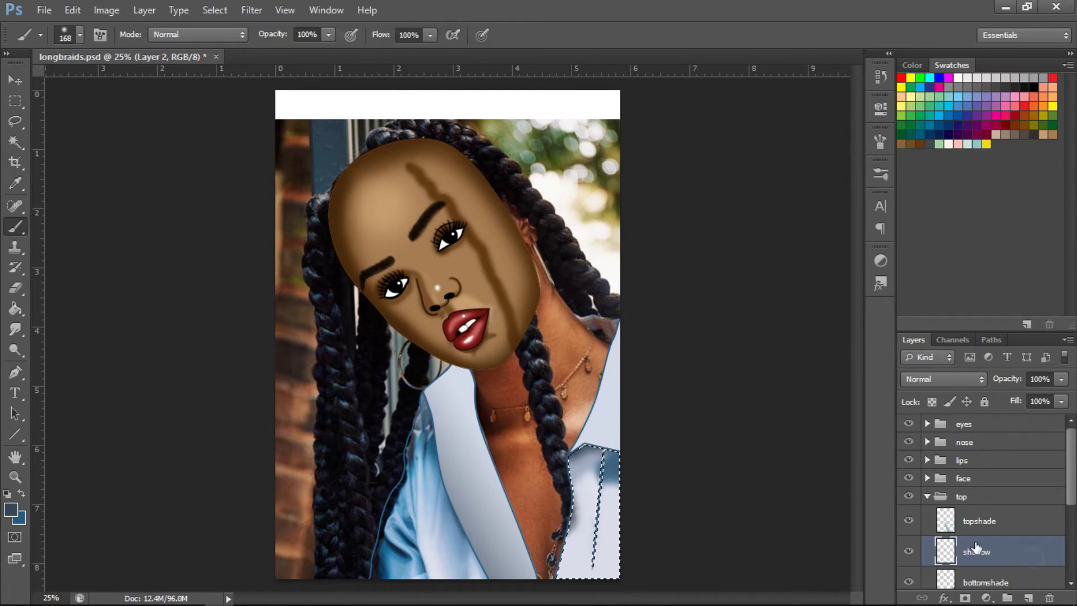
- On bottomshade, select the left shirt panel, sample a light blue, and Paint Bucket fill
{"action": "left_click", "coordinate": [986, 538]}
{"action": "key", "text": "w"}
{"action": "left_click", "coordinate": [415, 493]}
{"action": "left_click", "coordinate": [986, 529]}
{"action": "key", "text": "i"}
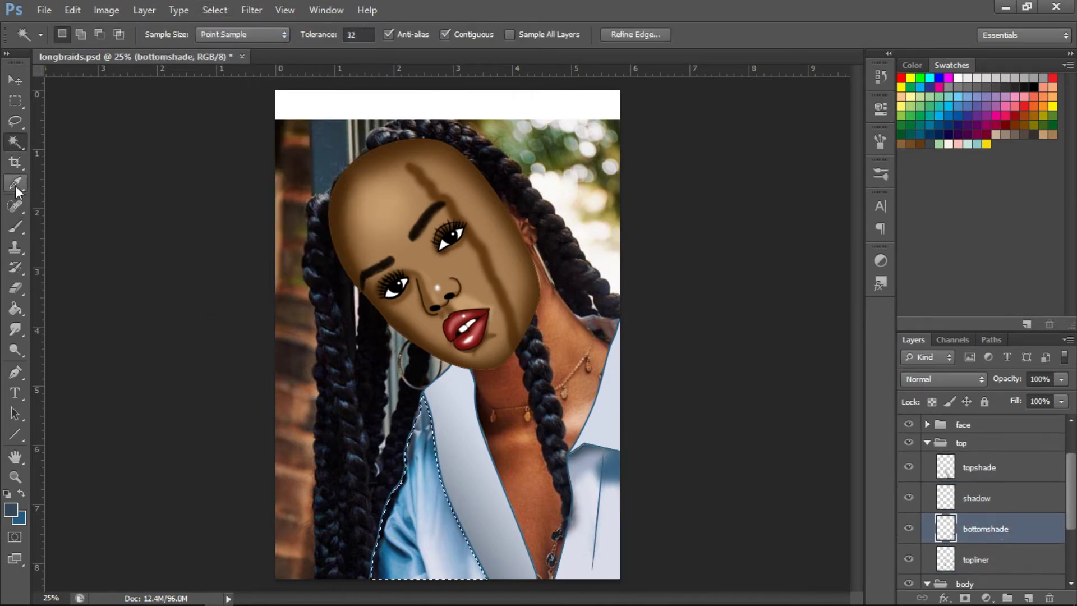
{"action": "left_click", "coordinate": [409, 519]}
{"action": "key", "text": "g"}
{"action": "key", "text": "ctrl+z"}
- Add shadow and bdlshadeshadow layers, fill the left panel dark blue, then add Layer 2
{"action": "left_click", "coordinate": [1028, 598]}
{"action": "double_click", "coordinate": [976, 529]}
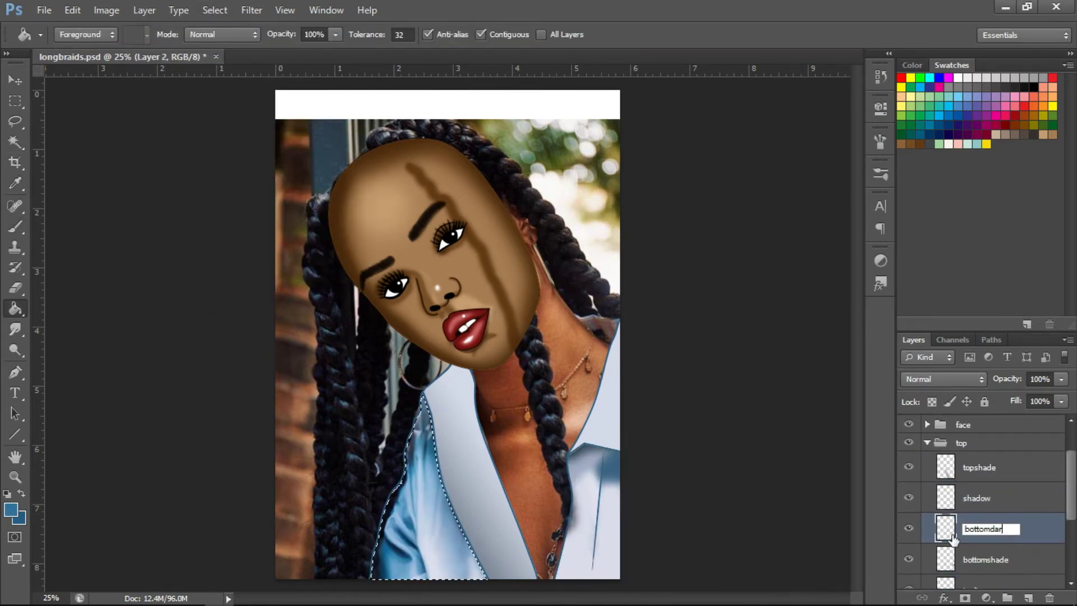
{"action": "key", "text": "Return"}
{"action": "key", "text": "alt+BackSpace"}
{"action": "left_click", "coordinate": [1027, 597]}
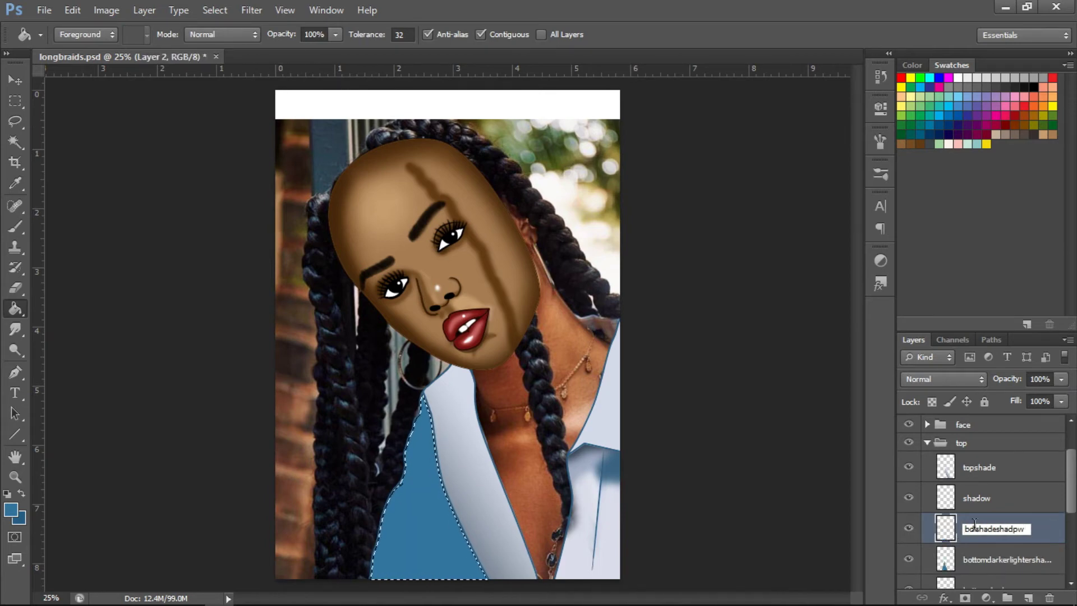
{"action": "key", "text": "Return"}
{"action": "left_click", "coordinate": [1005, 559]}
{"action": "left_click", "coordinate": [1028, 598]}
{"action": "key", "text": "b"}
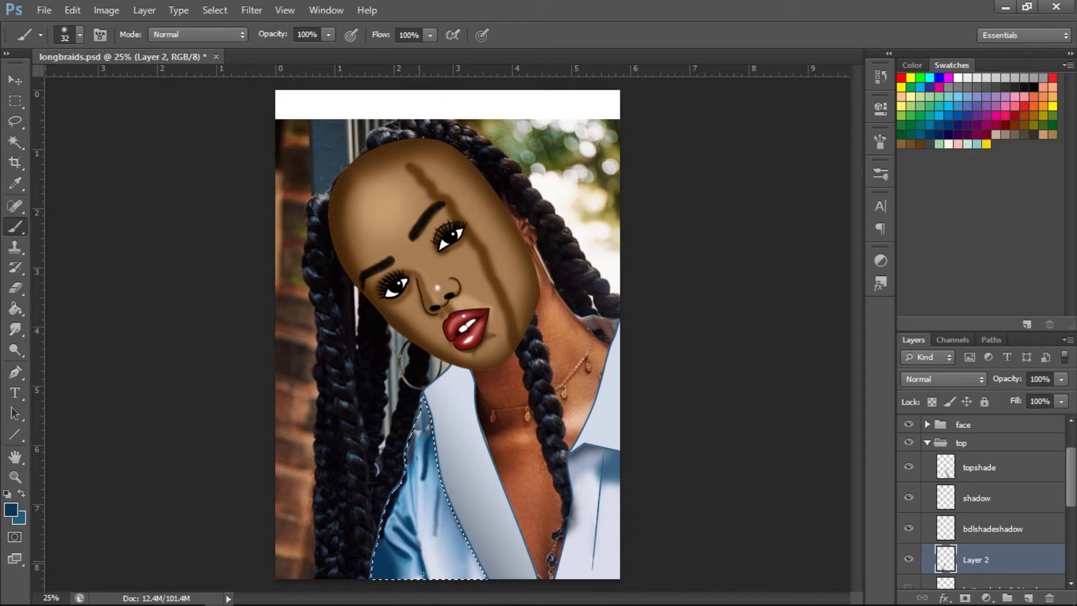
- Paint the shirt front a deeper blue with a 135 px brush
{"action": "left_click", "coordinate": [81, 34]}
{"action": "left_click", "coordinate": [10, 509]}
{"action": "left_click", "coordinate": [1017, 79]}
{"action": "left_click_drag", "start_coordinate": [415, 432], "coordinate": [402, 477]}
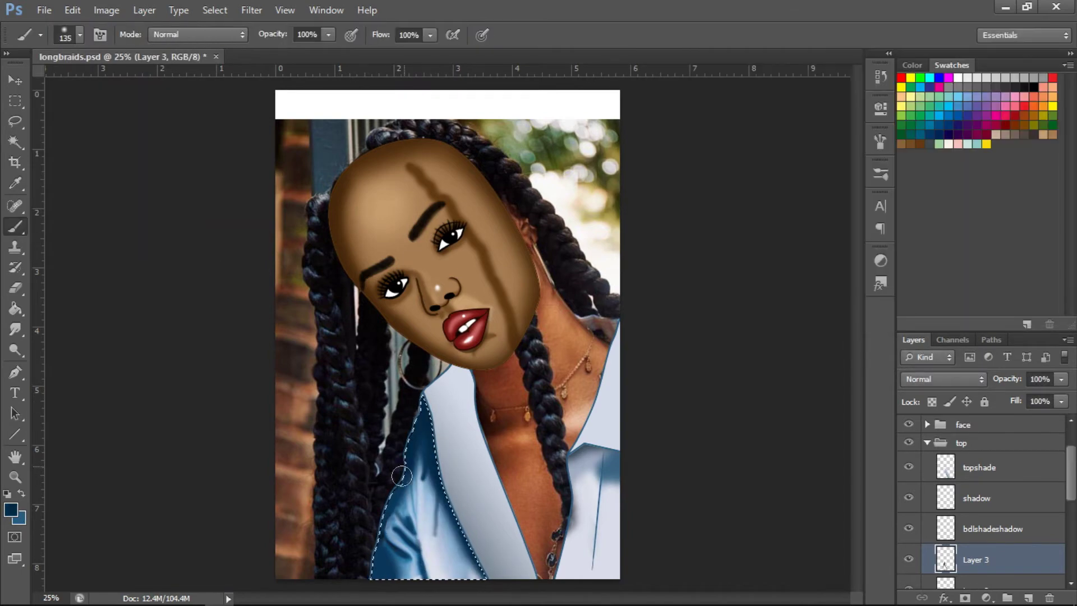
{"action": "scroll", "coordinate": [1051, 491], "scroll_direction": "down", "scroll_amount": 3}
{"action": "scroll", "coordinate": [981, 505], "scroll_direction": "up", "scroll_amount": 4}
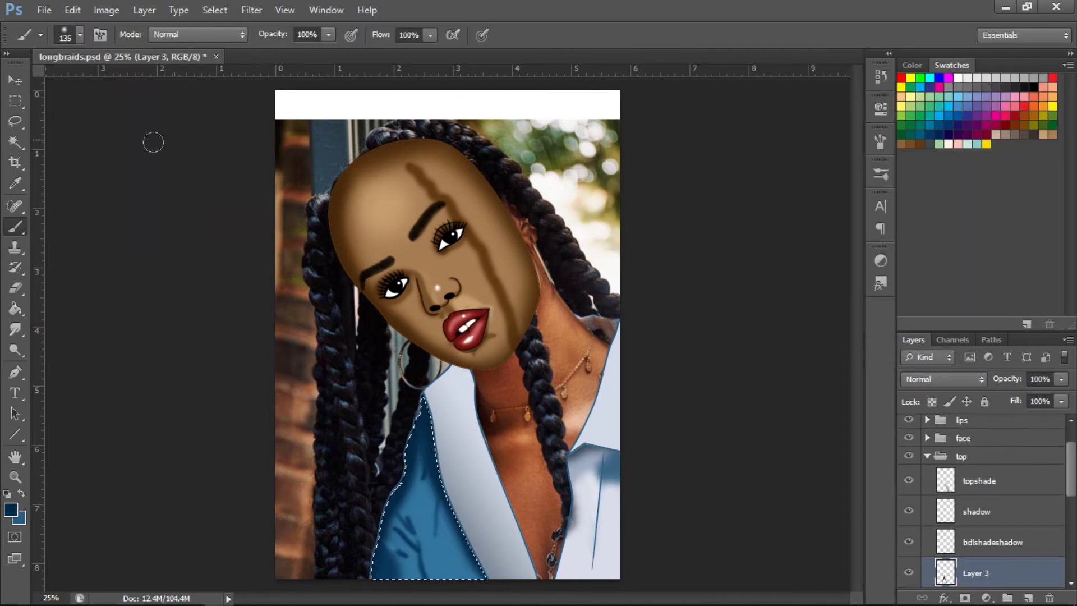
- Select the right collar and shade it on a new layer at 49% opacity
{"action": "key", "text": "w"}
{"action": "scroll", "coordinate": [982, 505], "scroll_direction": "down", "scroll_amount": 3}
{"action": "left_click", "coordinate": [987, 583]}
{"action": "left_click", "coordinate": [583, 505]}
{"action": "left_click", "coordinate": [1028, 598]}
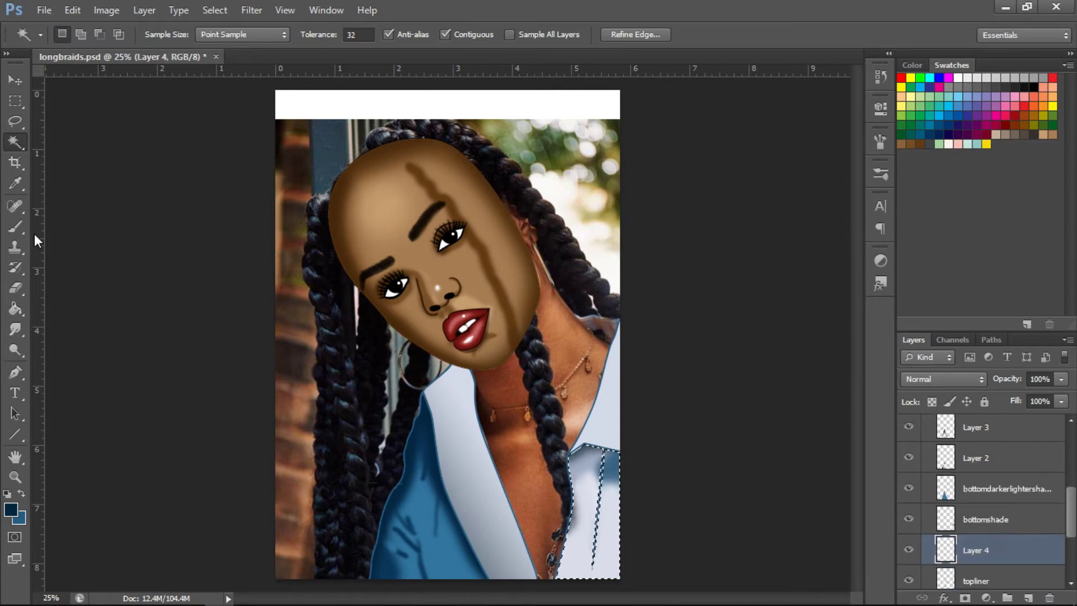
{"action": "left_click", "coordinate": [15, 227]}
{"action": "key", "text": "ctrl+bracketright"}
{"action": "key", "text": "ctrl+bracketright"}
{"action": "key", "text": "ctrl+bracketright"}
{"action": "left_click", "coordinate": [1061, 379]}
- Shade the left lapel on its own layer at 76% opacity
{"action": "left_click", "coordinate": [946, 582], "text": "ctrl"}
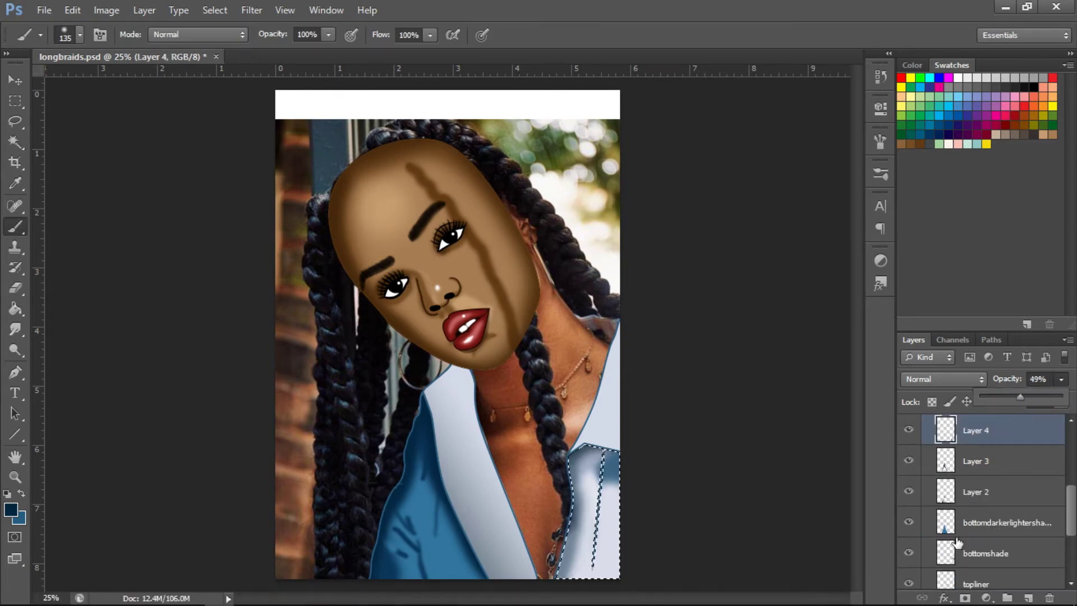
{"action": "key", "text": "w"}
{"action": "scroll", "coordinate": [996, 516], "scroll_direction": "down", "scroll_amount": 3}
{"action": "scroll", "coordinate": [996, 516], "scroll_direction": "up", "scroll_amount": 3}
{"action": "scroll", "coordinate": [997, 516], "scroll_direction": "down", "scroll_amount": 1}
{"action": "scroll", "coordinate": [997, 517], "scroll_direction": "up", "scroll_amount": 3}
{"action": "left_click", "coordinate": [987, 504]}
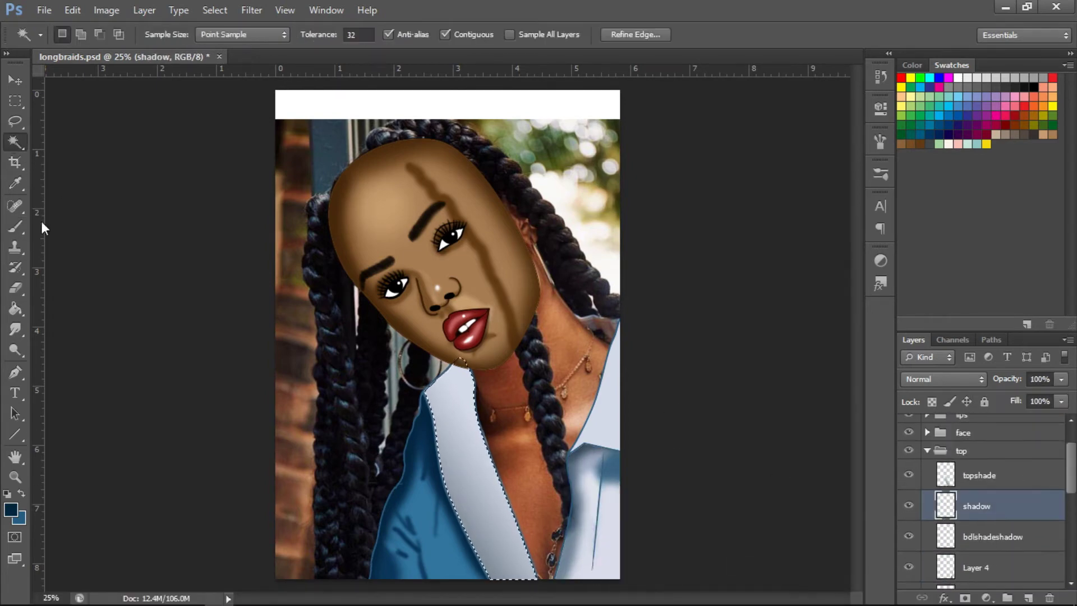
{"action": "key", "text": "b"}
{"action": "key", "text": "ctrl+z"}
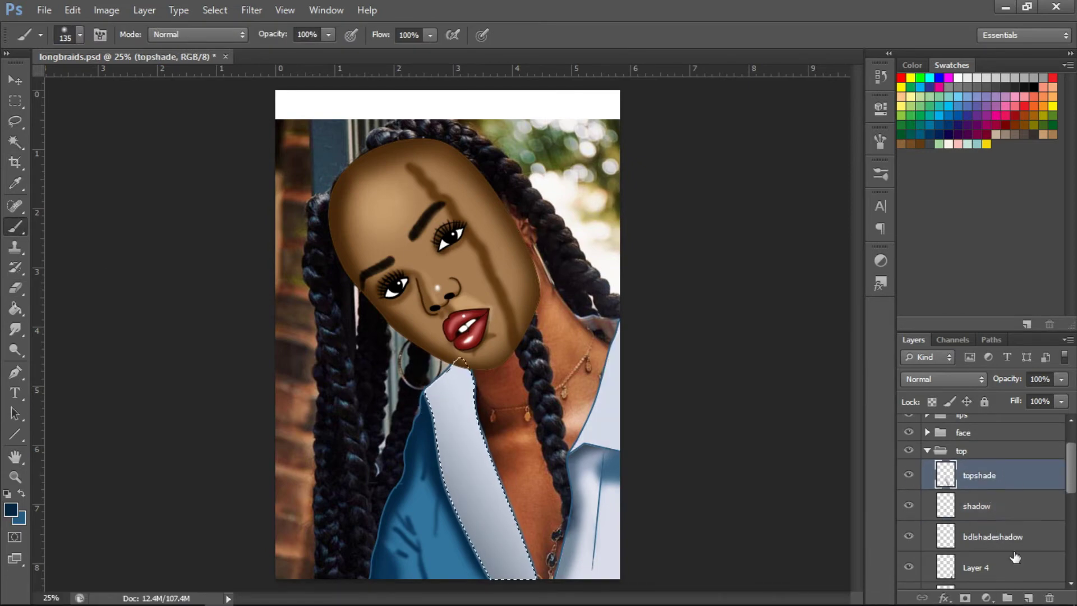
{"action": "left_click_drag", "start_coordinate": [1061, 379], "coordinate": [1035, 410]}
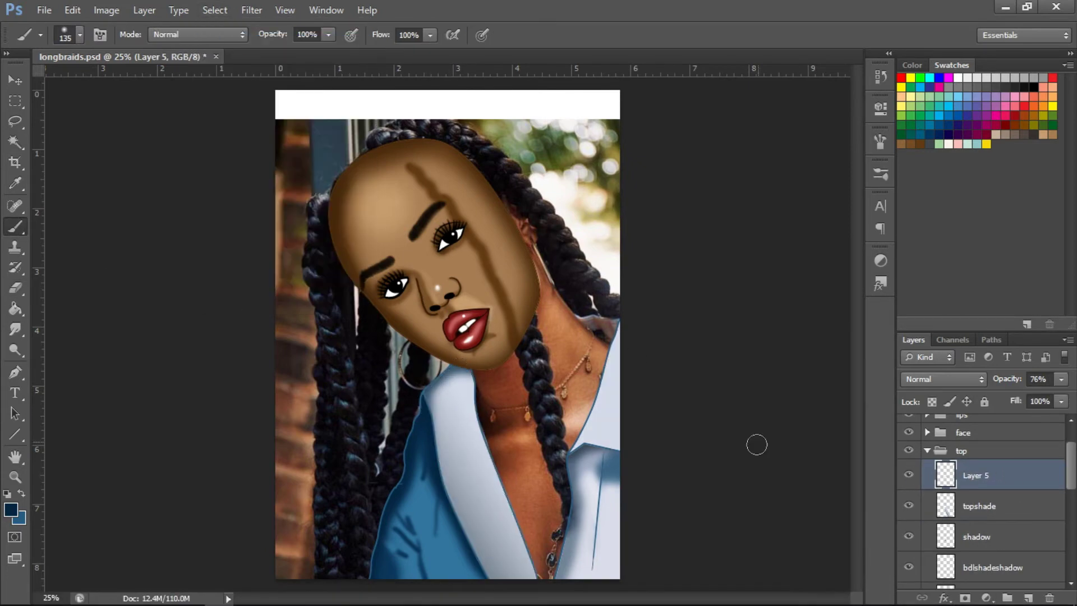
- Hide topshade and paint light highlights on the left collar on new Layer 6, erasing the excess
{"action": "left_click", "coordinate": [908, 525]}
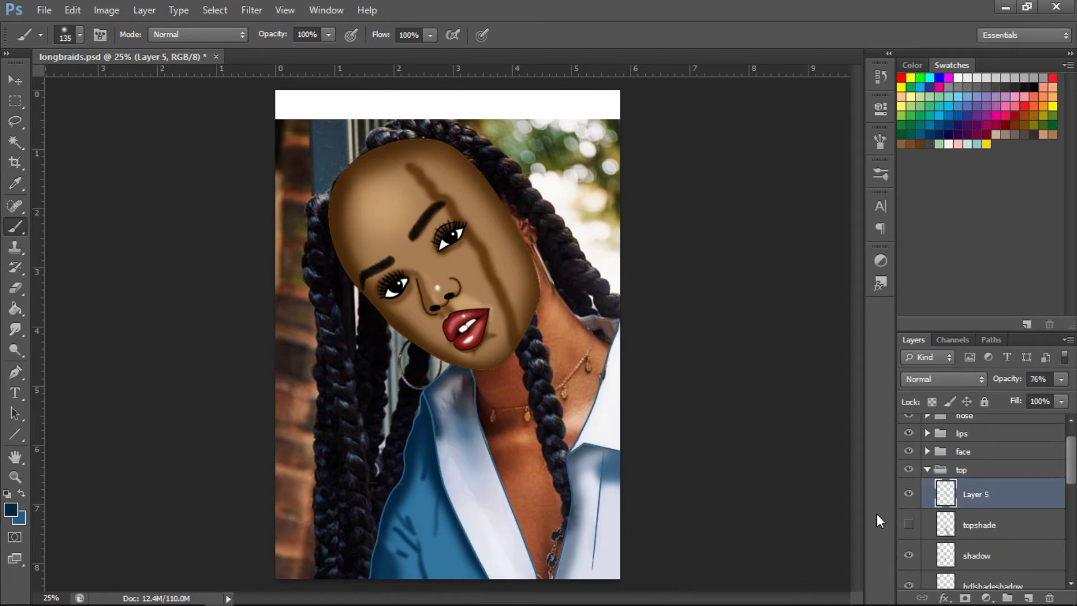
{"action": "key", "text": "w"}
{"action": "left_click", "coordinate": [987, 524]}
{"action": "left_click", "coordinate": [482, 492]}
{"action": "key", "text": "ctrl+shift+alt+n"}
{"action": "key", "text": "b"}
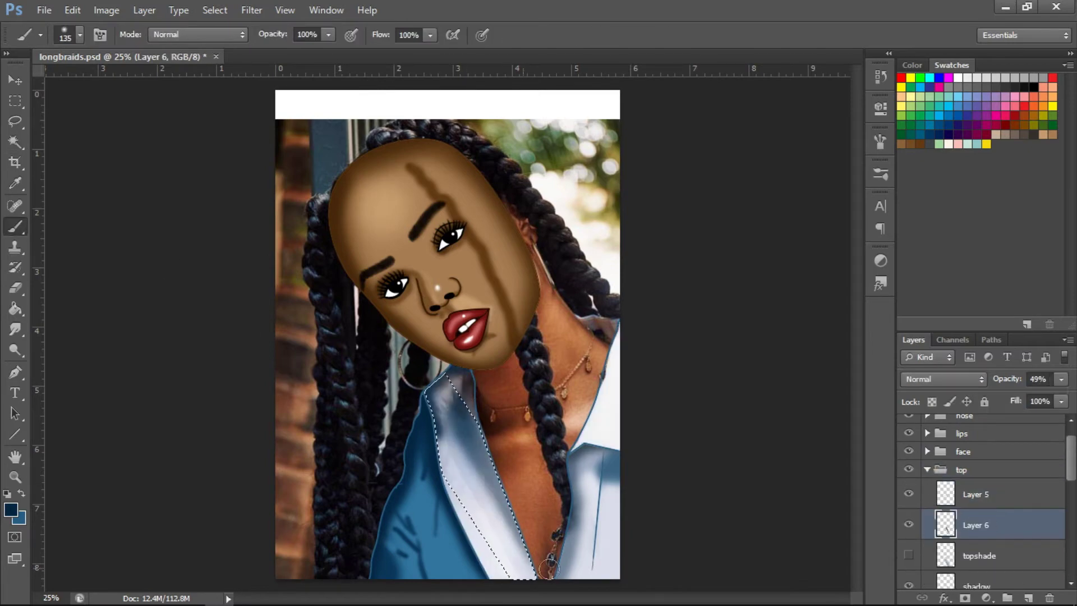
{"action": "key", "text": "e"}
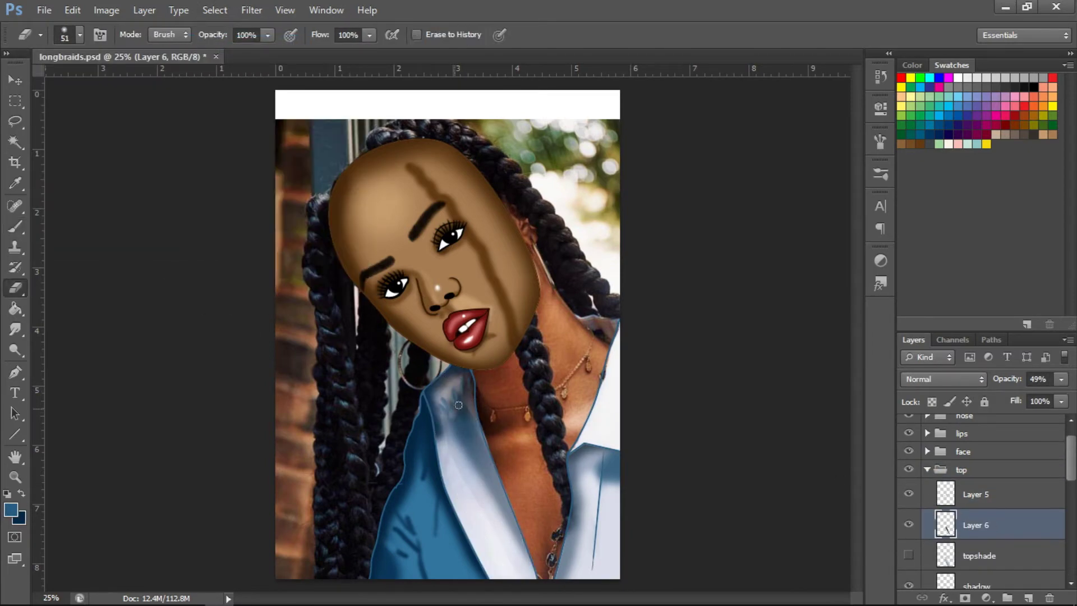
{"action": "key", "text": "ctrl+d"}
- Paint dark collar strokes sampled from the shirt on Layer 7 at 53% opacity
{"action": "key", "text": "i"}
{"action": "left_click", "coordinate": [426, 393]}
{"action": "key", "text": "b"}
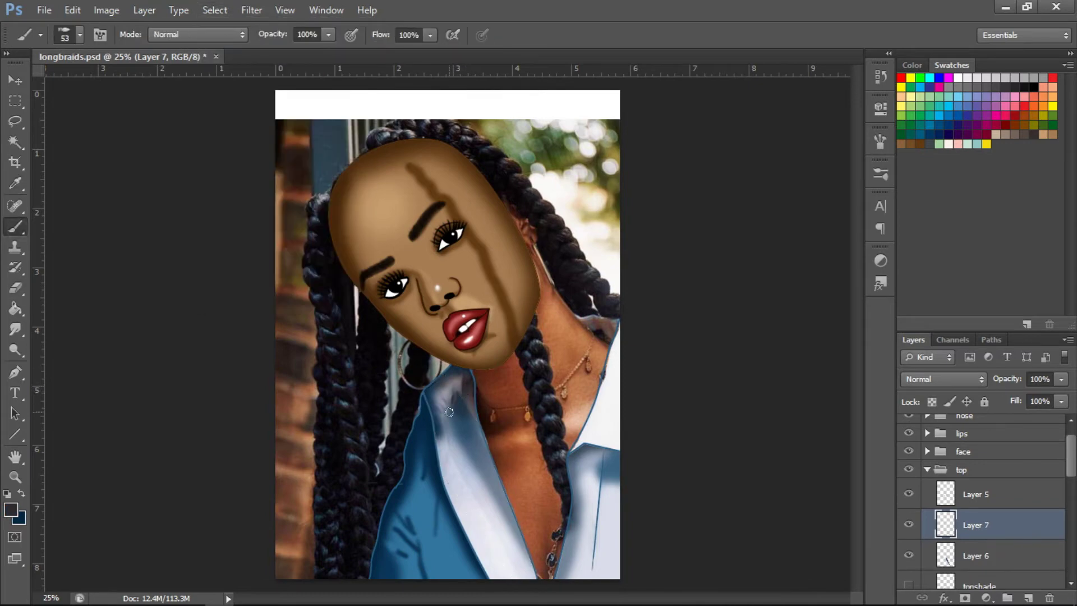
{"action": "left_click_drag", "start_coordinate": [444, 460], "coordinate": [449, 420]}
{"action": "scroll", "coordinate": [982, 505], "scroll_direction": "down", "scroll_amount": 2}
{"action": "left_click", "coordinate": [1061, 379]}
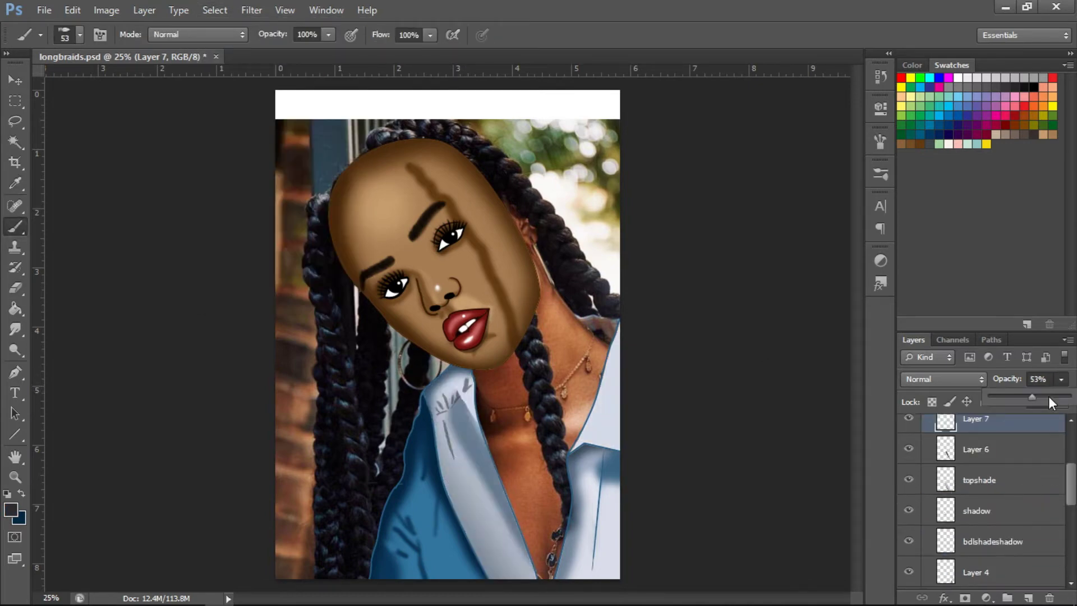
{"action": "scroll", "coordinate": [982, 499], "scroll_direction": "up", "scroll_amount": 2}
{"action": "scroll", "coordinate": [982, 494], "scroll_direction": "down", "scroll_amount": 2}
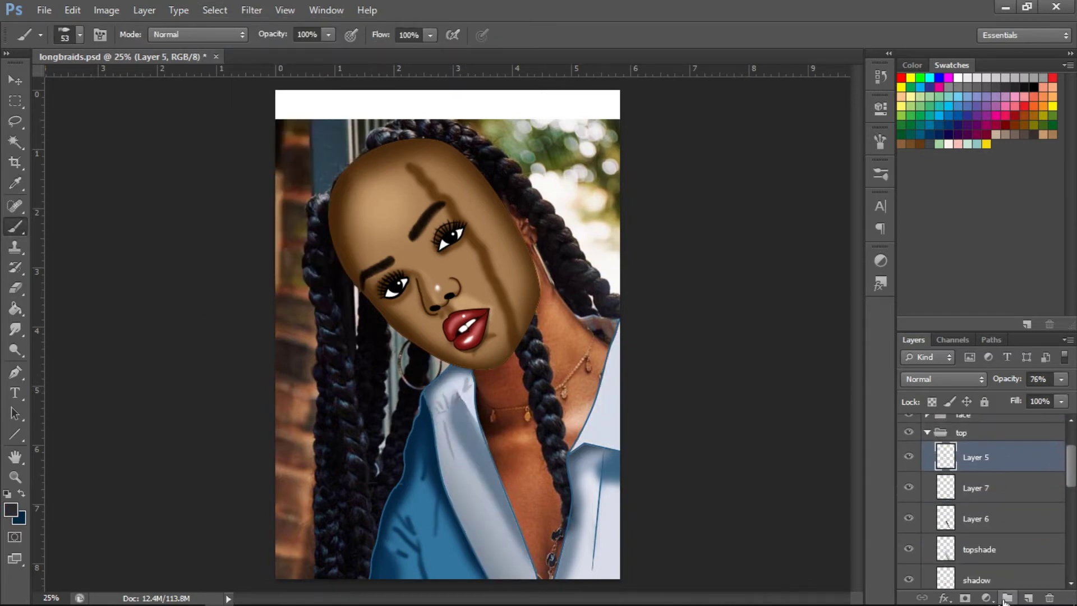
{"action": "scroll", "coordinate": [981, 494], "scroll_direction": "down", "scroll_amount": 5}
- Add a layer named backtop and paint sampled brown skin tone behind the collar with a soft round brush
{"action": "left_click", "coordinate": [1029, 598]}
{"action": "double_click", "coordinate": [976, 512]}
{"action": "type", "text": "backtop"}
{"action": "left_click", "coordinate": [79, 35]}
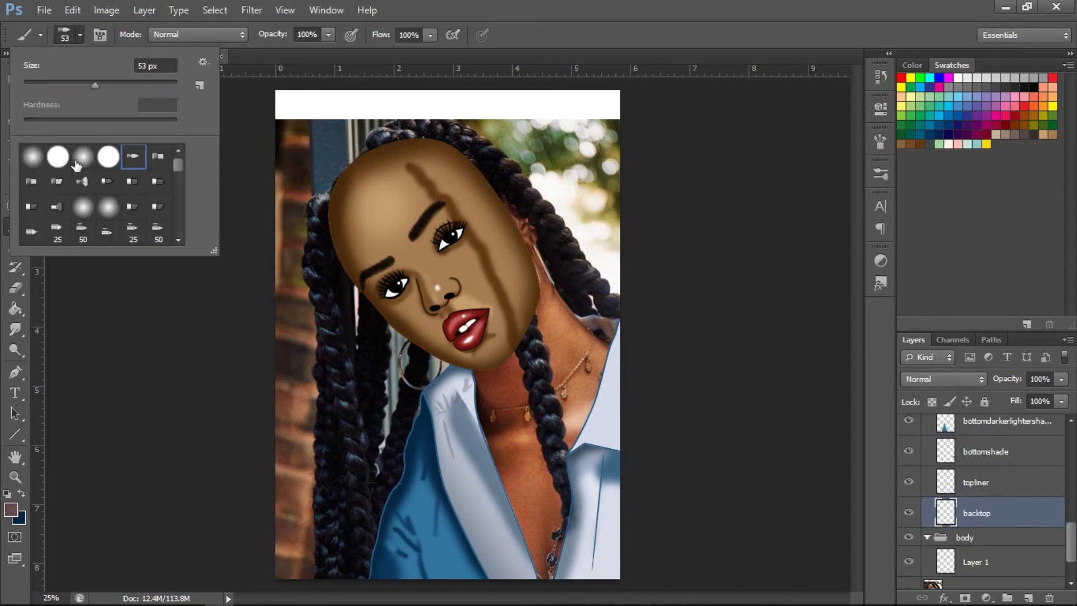
{"action": "double_click", "coordinate": [108, 152]}
{"action": "left_click", "coordinate": [608, 333], "text": "alt"}
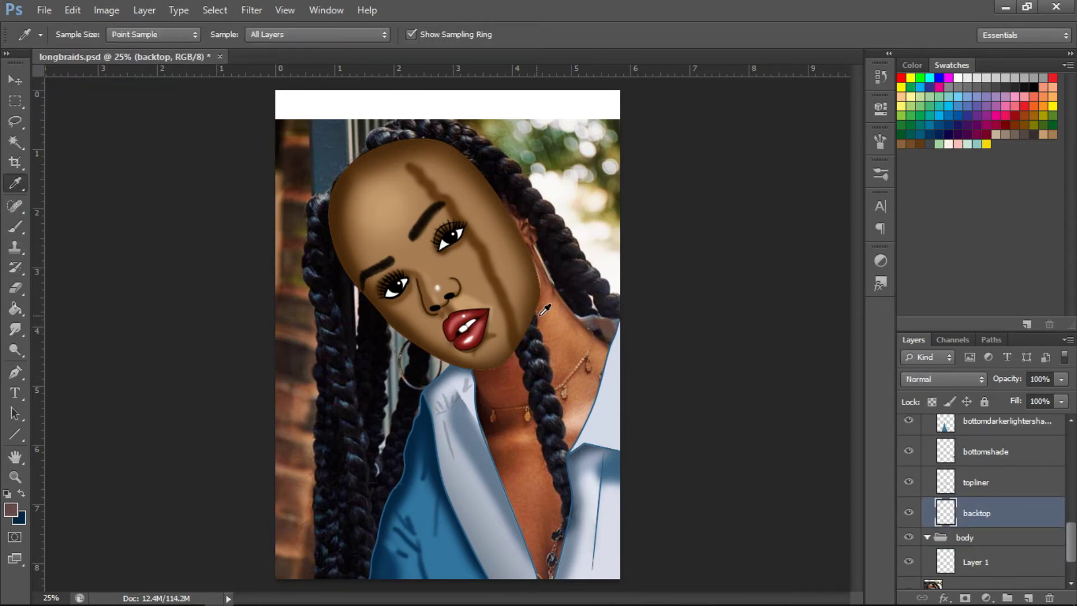
{"action": "left_click_drag", "start_coordinate": [608, 333], "coordinate": [577, 317]}
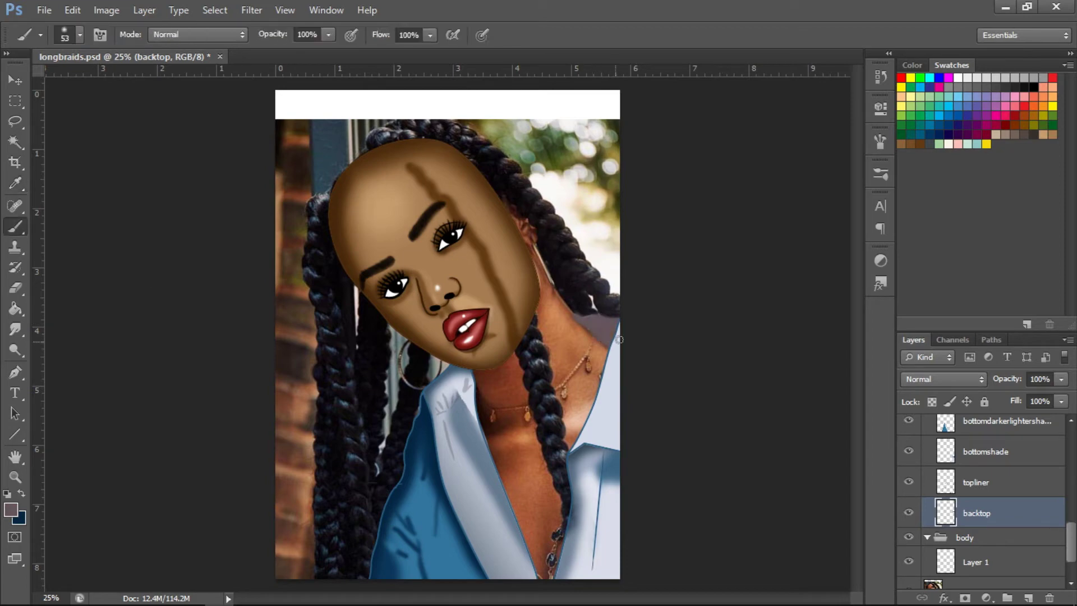
- Add Layer 8 above backtop and smudge and paint it with a darker brown
{"action": "key", "text": "ctrl+shift+alt+n"}
{"action": "key", "text": "r"}
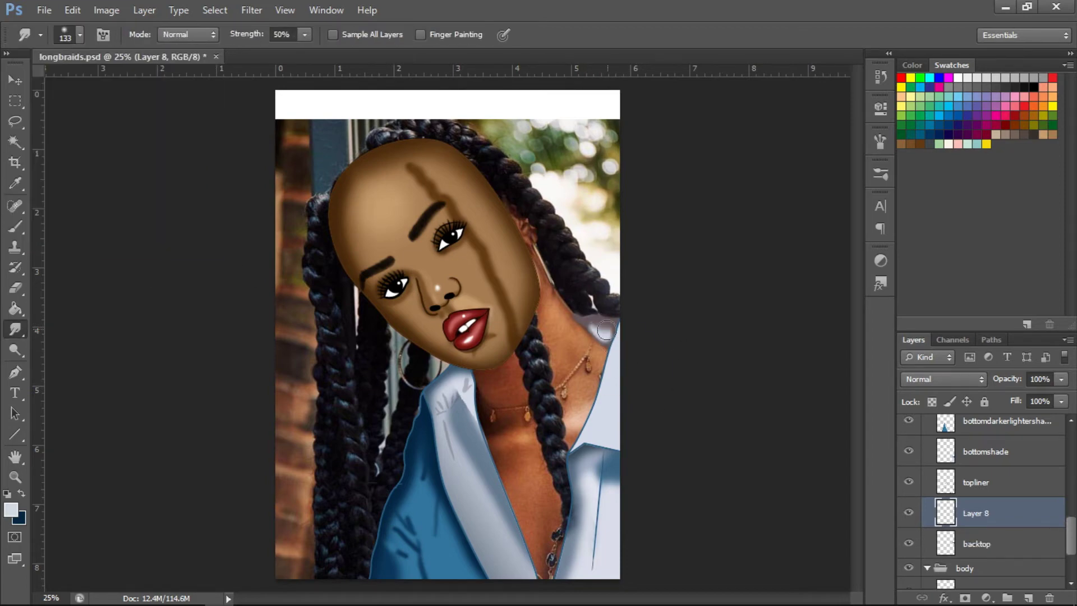
{"action": "left_click", "coordinate": [10, 509]}
{"action": "left_click", "coordinate": [1018, 79]}
{"action": "key", "text": "b"}
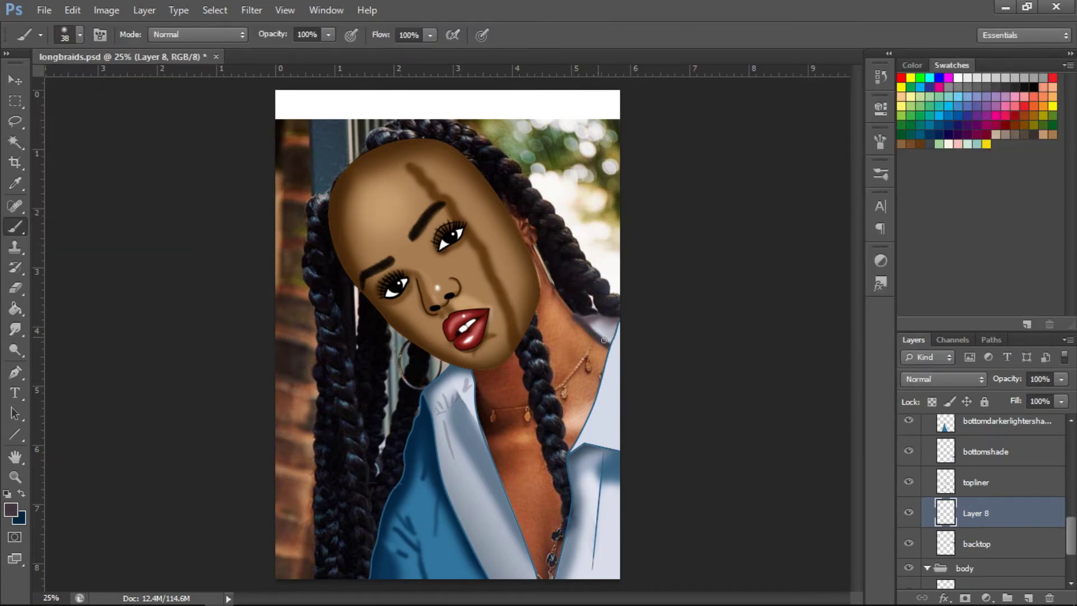
{"action": "key", "text": "r"}
{"action": "left_click", "coordinate": [281, 367], "text": "ctrl"}
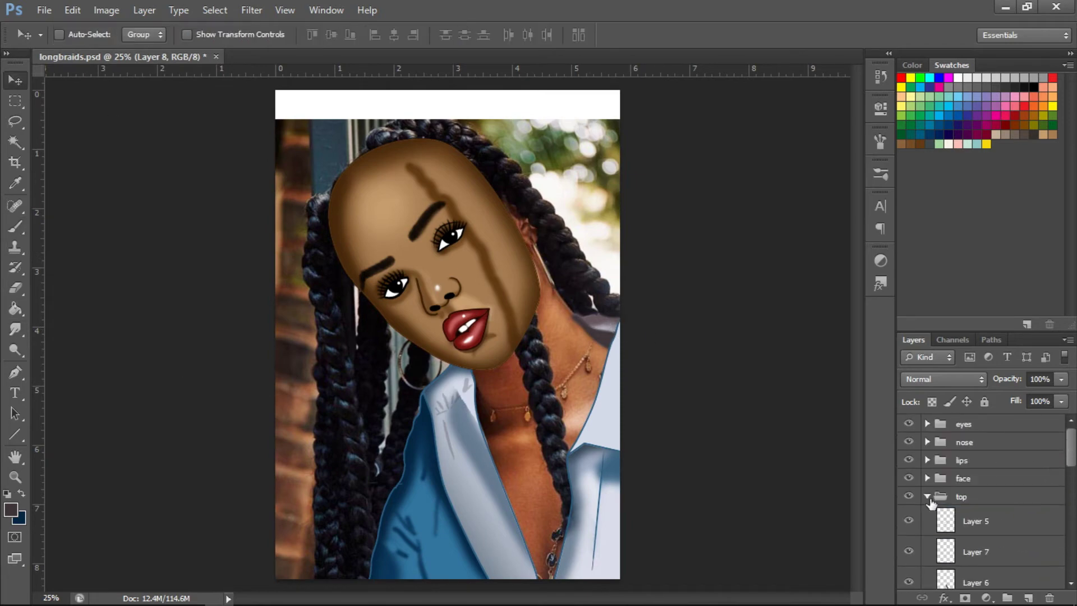
- Trace the neck and chest with a Pen path and stroke it as a thin brown line on bodyline
{"action": "key", "text": "p"}
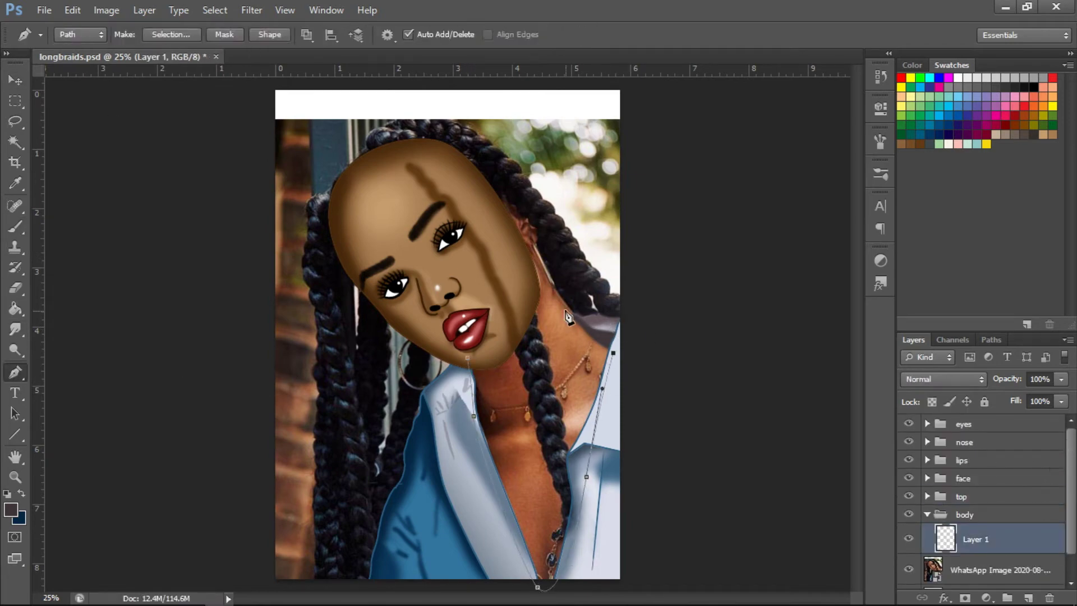
{"action": "key", "text": "i"}
{"action": "key", "text": "ctrl+1"}
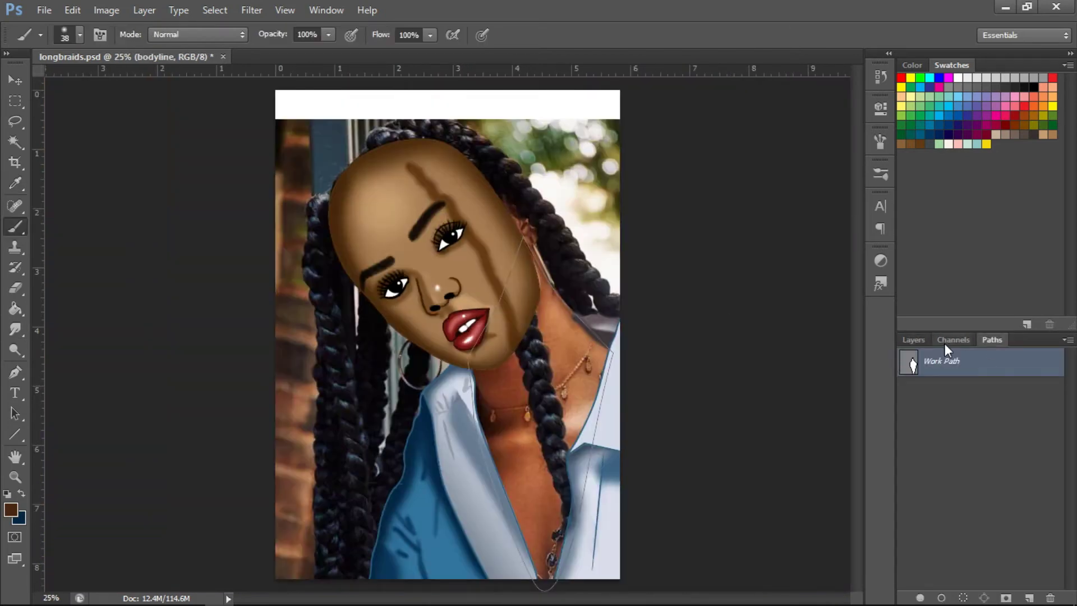
{"action": "right_click", "coordinate": [954, 362]}
{"action": "left_click", "coordinate": [976, 432]}
{"action": "left_click", "coordinate": [630, 207]}
{"action": "right_click", "coordinate": [984, 371]}
{"action": "left_click", "coordinate": [987, 433]}
{"action": "key", "text": "Return"}
{"action": "left_click", "coordinate": [982, 477]}
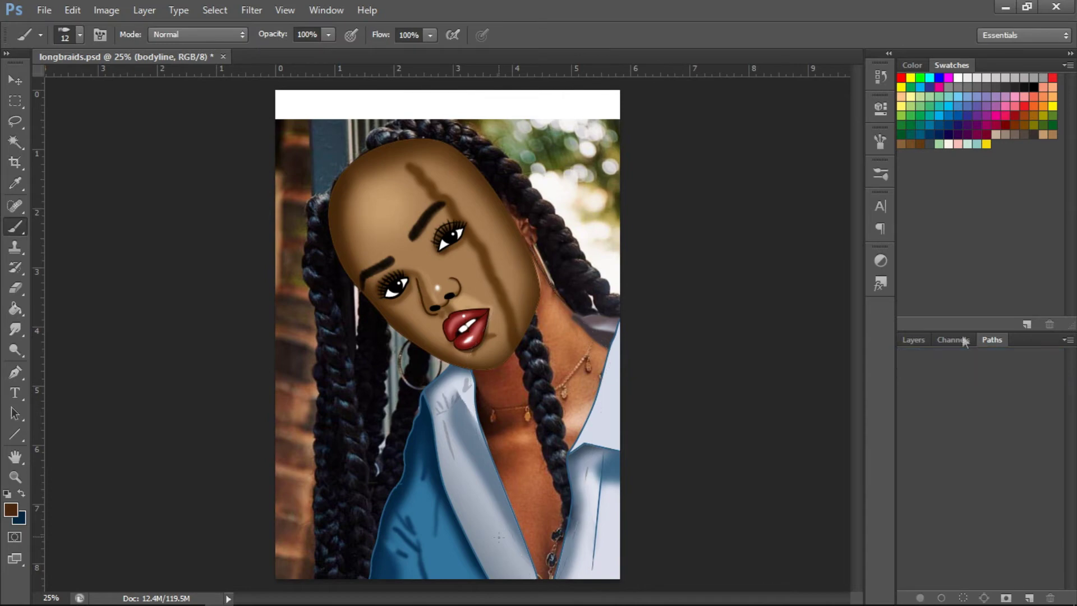
- Magic Wand the neck and chest area and add a new layer named bodyshade
{"action": "left_click", "coordinate": [913, 339]}
{"action": "left_click", "coordinate": [15, 141]}
{"action": "left_click", "coordinate": [521, 426]}
{"action": "left_click", "coordinate": [1029, 597]}
{"action": "double_click", "coordinate": [977, 538]}
- Fill the neck and chest brown on bodyshade and paint dark shading under the jaw
{"action": "key", "text": "Return"}
{"action": "key", "text": "g"}
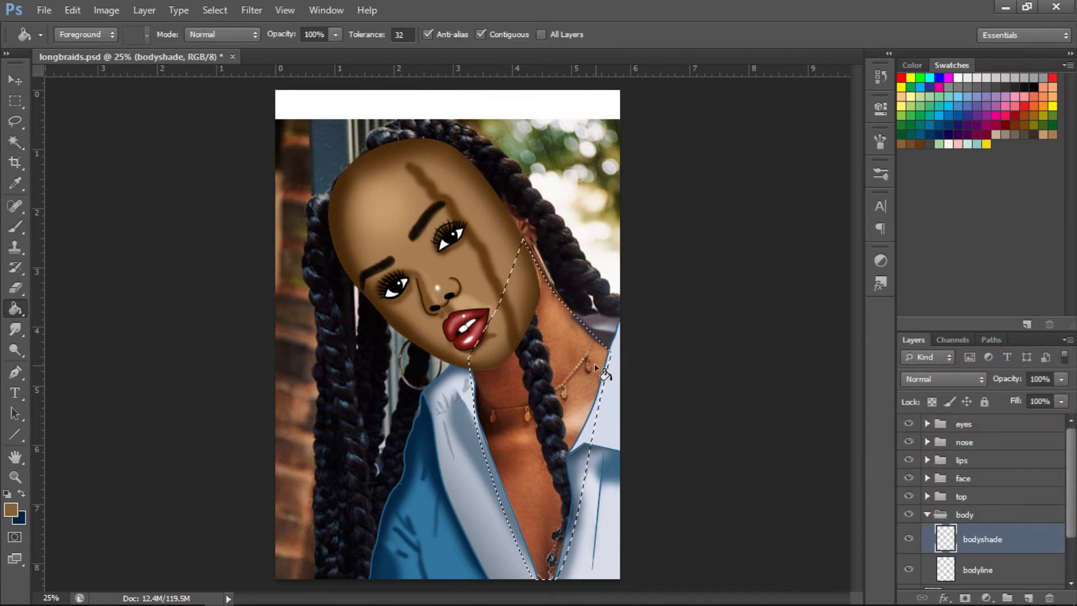
{"action": "left_click", "coordinate": [538, 421]}
{"action": "left_click", "coordinate": [1028, 598]}
{"action": "scroll", "coordinate": [979, 499], "scroll_direction": "down", "scroll_amount": 1}
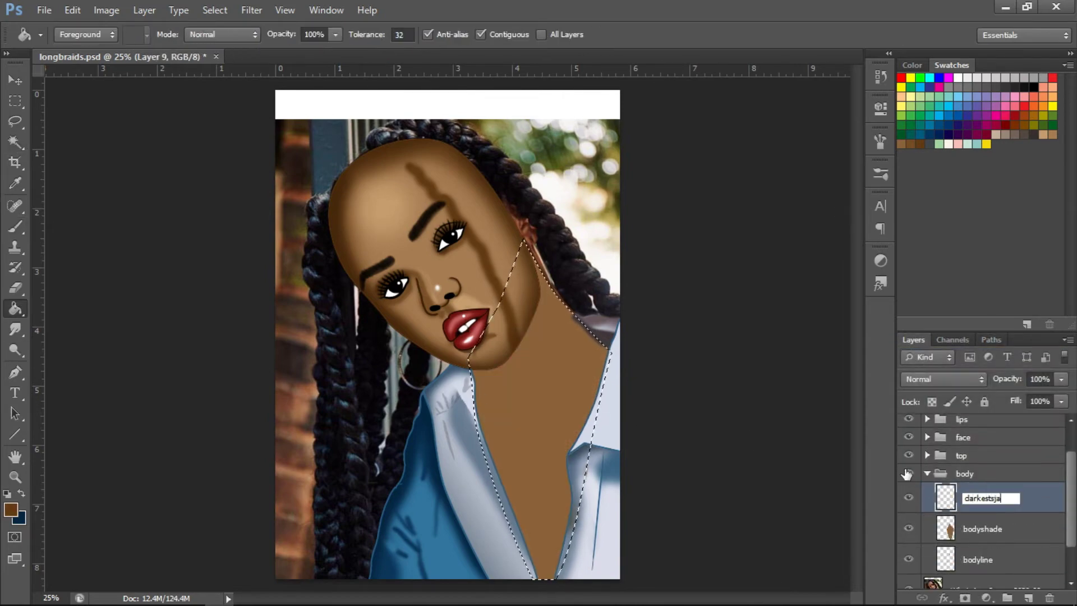
{"action": "key", "text": "b"}
{"action": "left_click", "coordinate": [81, 35]}
{"action": "key", "text": "Return"}
{"action": "left_click_drag", "start_coordinate": [522, 292], "coordinate": [505, 371]}
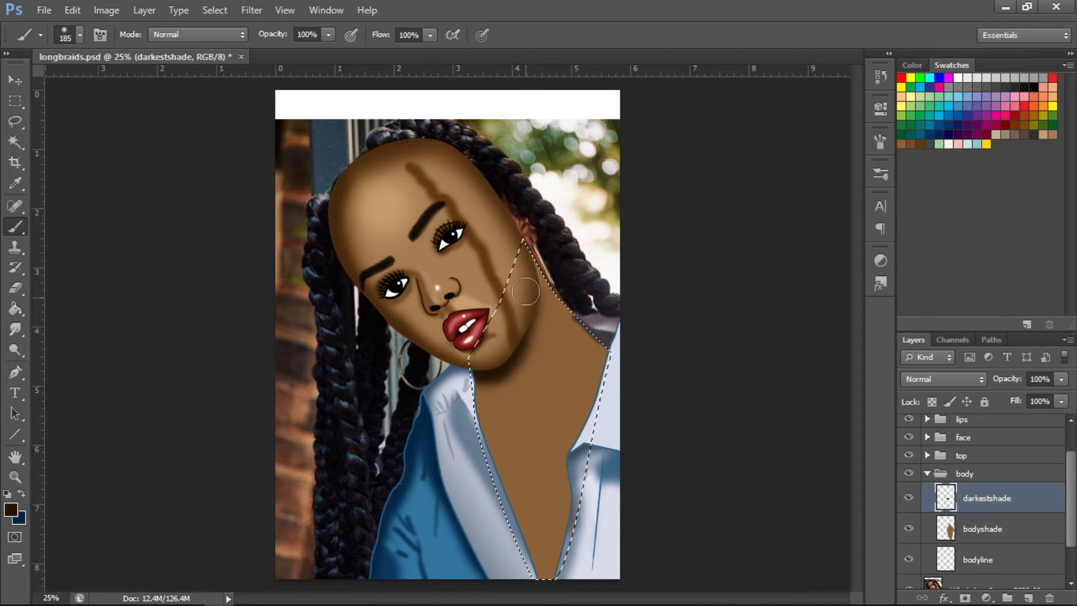
- Hide bodyshade and brighten the neck below the jaw with light tan on a new layer
{"action": "left_click", "coordinate": [909, 528]}
{"action": "left_click", "coordinate": [1028, 598]}
{"action": "left_click", "coordinate": [522, 443], "text": "alt"}
{"action": "left_click_drag", "start_coordinate": [505, 432], "coordinate": [539, 454]}
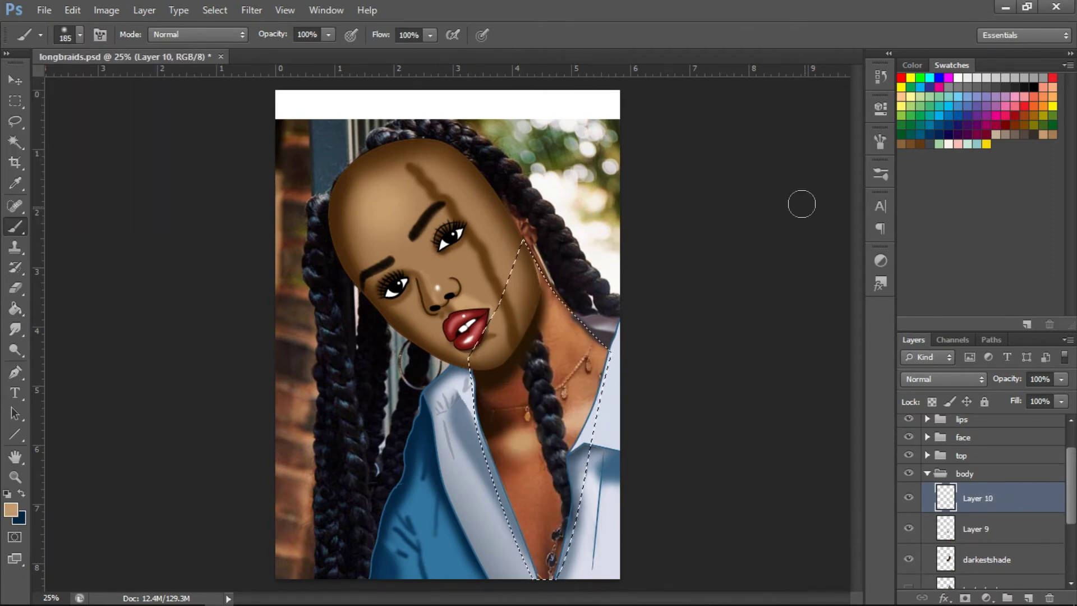
{"action": "scroll", "coordinate": [986, 477], "scroll_direction": "down", "scroll_amount": 2}
- Add a layer above Layer 9 for darker brown neck shading, zoomed in on lips and neck
{"action": "left_click", "coordinate": [986, 477]}
{"action": "left_click", "coordinate": [80, 35]}
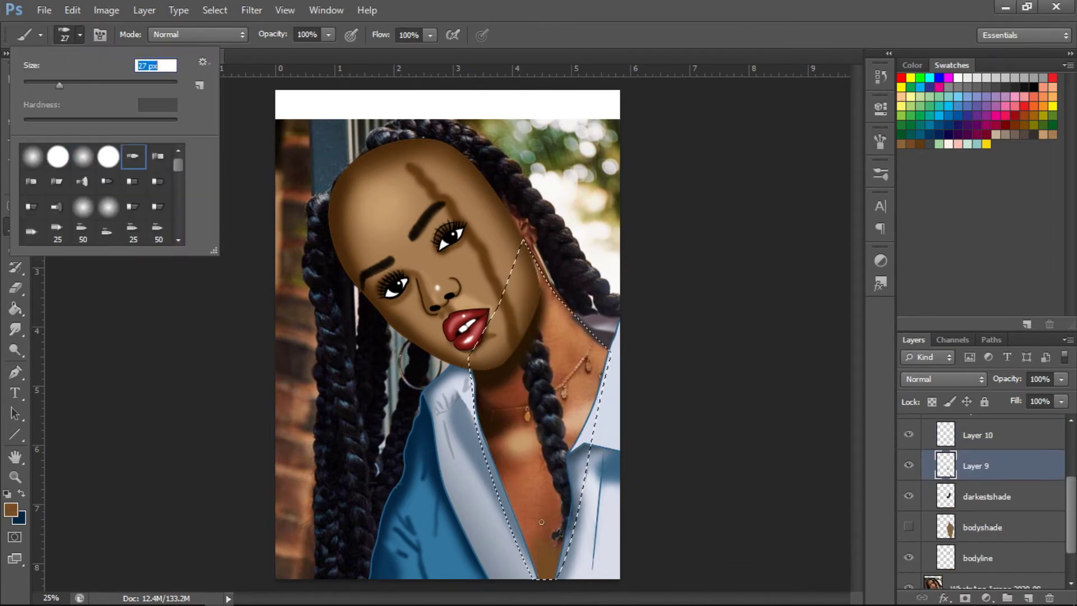
{"action": "double_click", "coordinate": [56, 157]}
{"action": "left_click", "coordinate": [1029, 598]}
{"action": "key", "text": "bracketright"}
{"action": "key", "text": "bracketright"}
{"action": "key", "text": "bracketright"}
{"action": "key", "text": "ctrl+plus"}
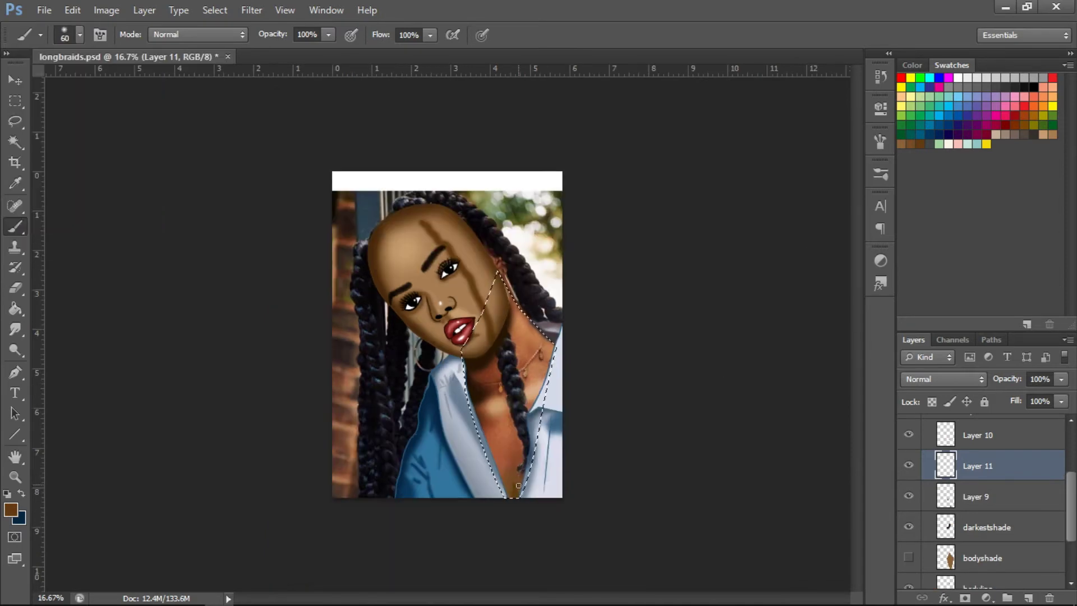
{"action": "key", "text": "ctrl+plus"}
{"action": "scroll", "coordinate": [526, 352], "scroll_direction": "down", "scroll_amount": 3}
{"action": "scroll", "coordinate": [982, 505], "scroll_direction": "up", "scroll_amount": 3}
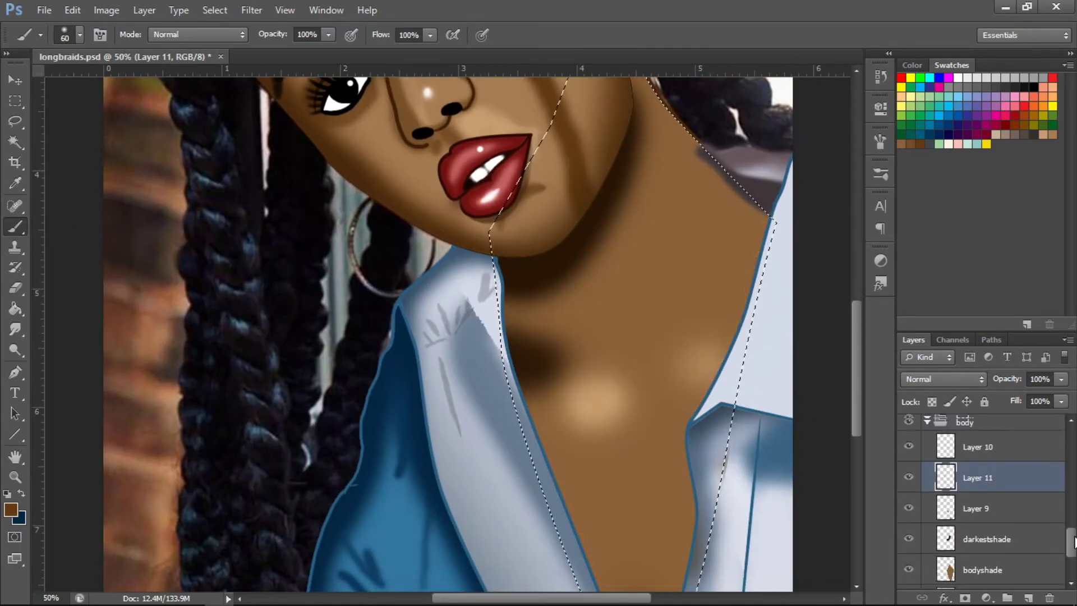
- Erase excess on Layer 8 and add another neck-shading layer, checking against the reference photo
{"action": "key", "text": "e"}
{"action": "left_click", "coordinate": [976, 430]}
{"action": "left_click", "coordinate": [976, 510]}
{"action": "left_click", "coordinate": [1028, 597]}
{"action": "key", "text": "ctrl+minus"}
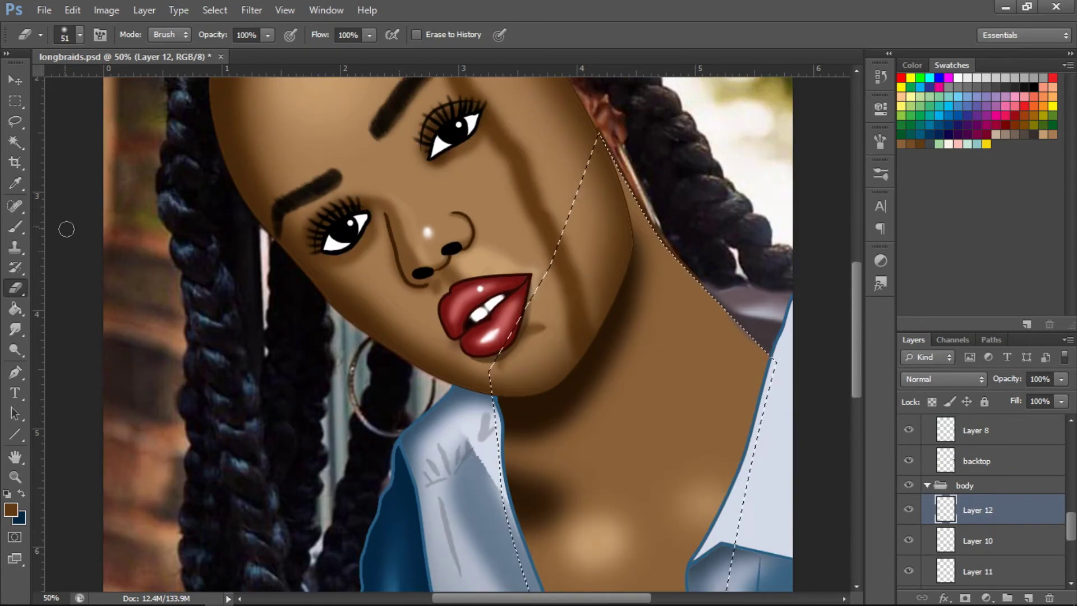
{"action": "key", "text": "b"}
{"action": "key", "text": "ctrl+plus"}
{"action": "scroll", "coordinate": [852, 352], "scroll_direction": "down", "scroll_amount": 3}
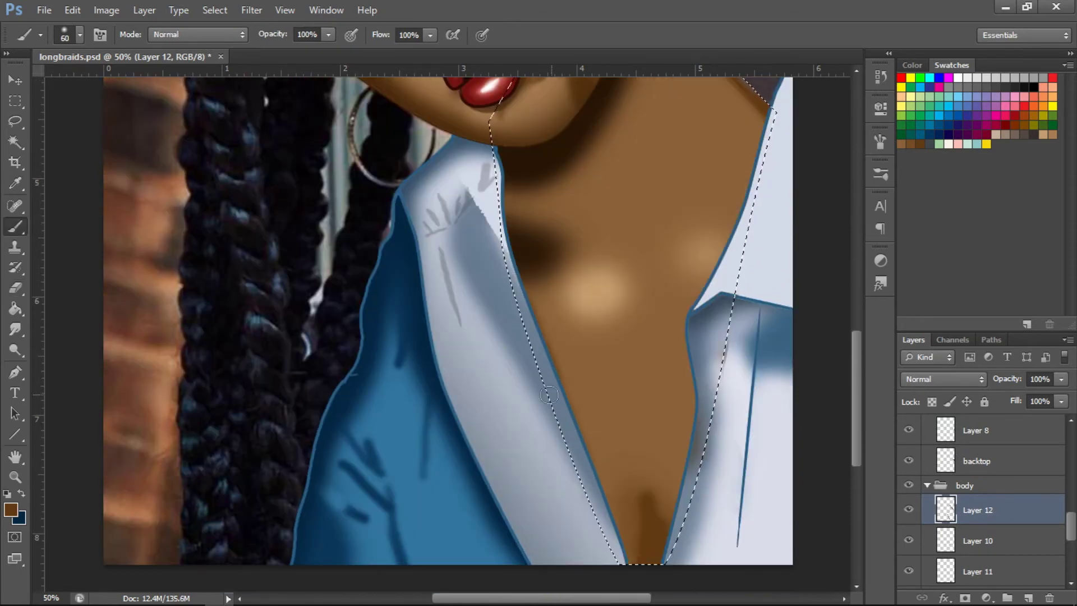
{"action": "scroll", "coordinate": [928, 533], "scroll_direction": "down", "scroll_amount": 2}
{"action": "left_click", "coordinate": [909, 561]}
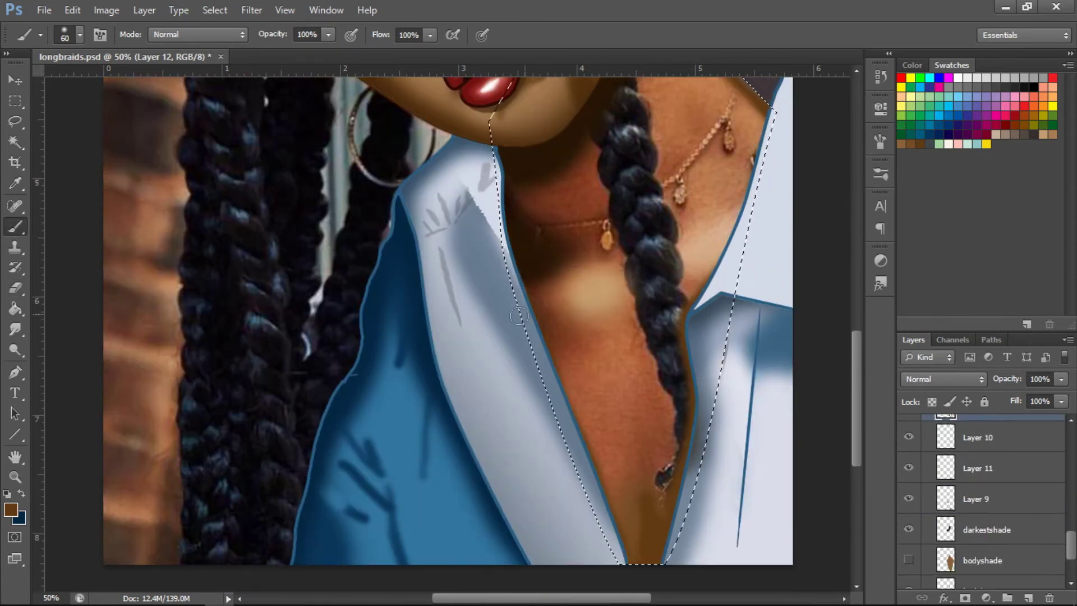
{"action": "key", "text": "bracketright"}
{"action": "key", "text": "bracketright"}
{"action": "key", "text": "bracketright"}
{"action": "scroll", "coordinate": [981, 505], "scroll_direction": "up", "scroll_amount": 3}
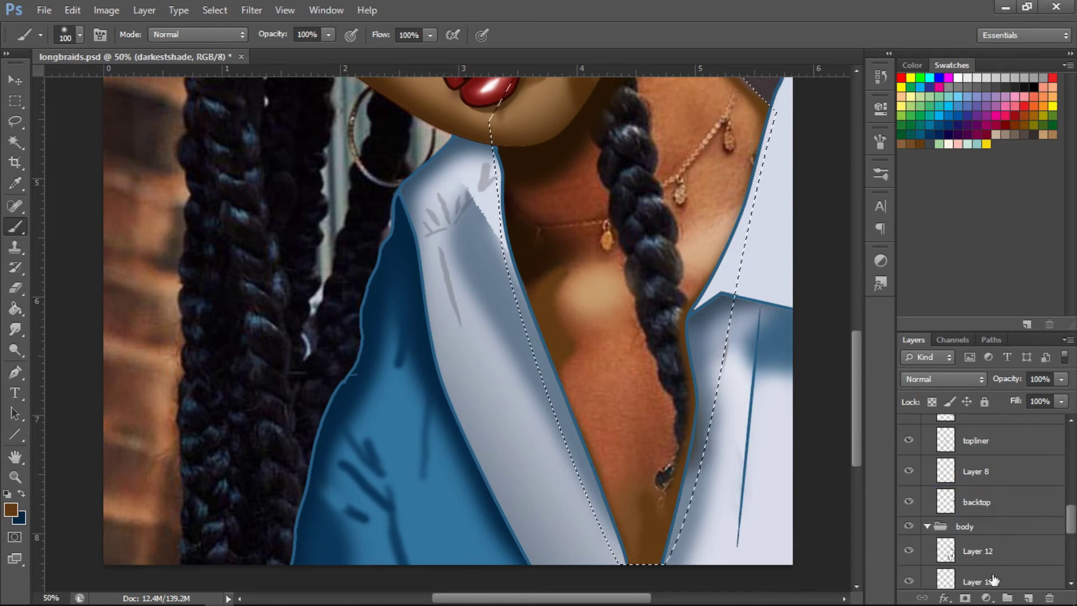
- Erase excess shading on Layer 10 and review the whole figure
{"action": "left_click", "coordinate": [976, 574]}
{"action": "key", "text": "e"}
{"action": "key", "text": "ctrl+minus"}
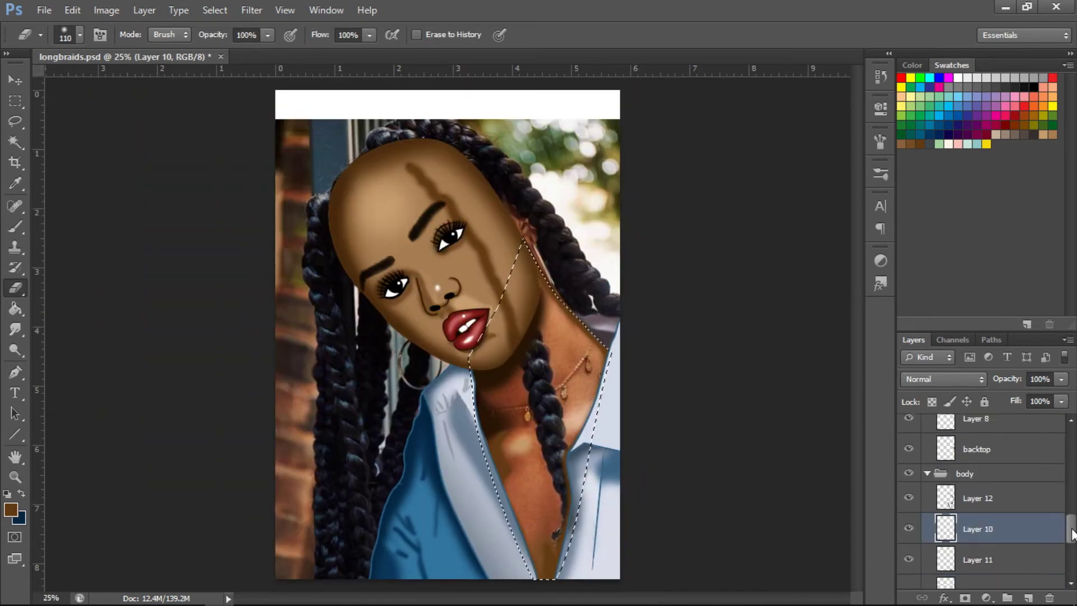
{"action": "scroll", "coordinate": [953, 533], "scroll_direction": "down", "scroll_amount": 3}
{"action": "scroll", "coordinate": [953, 505], "scroll_direction": "up", "scroll_amount": 2}
- Move Layer 12 beneath darkestshade, drop the neck selection, and create a new ear group
{"action": "left_click", "coordinate": [978, 430]}
{"action": "key", "text": "ctrl+bracketleft"}
{"action": "key", "text": "ctrl+bracketleft"}
{"action": "key", "text": "ctrl+bracketleft"}
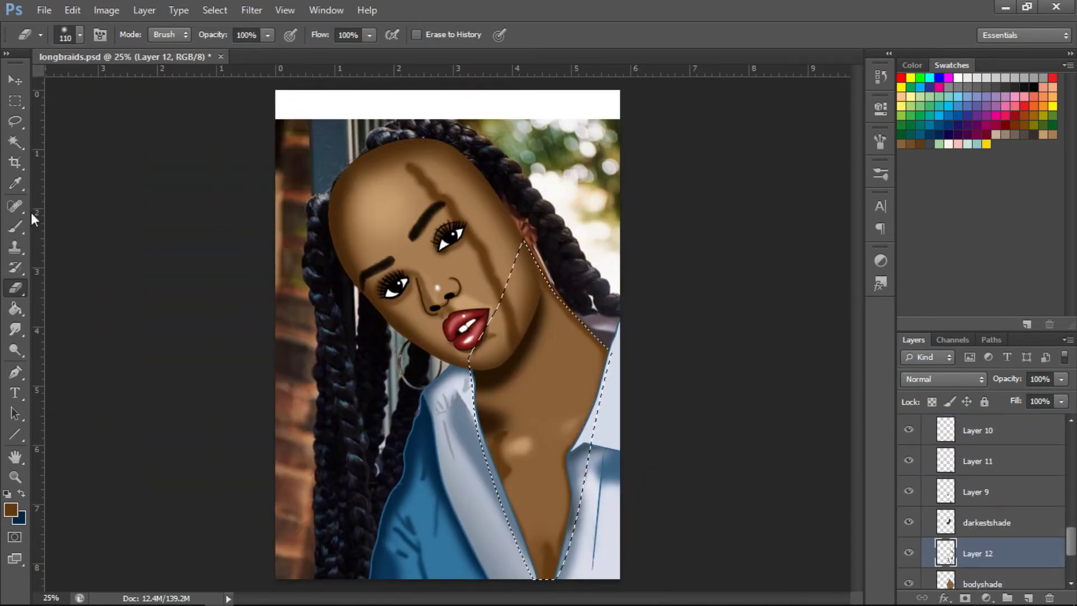
{"action": "left_click", "coordinate": [15, 227]}
{"action": "left_click", "coordinate": [215, 10]}
{"action": "left_click", "coordinate": [230, 33]}
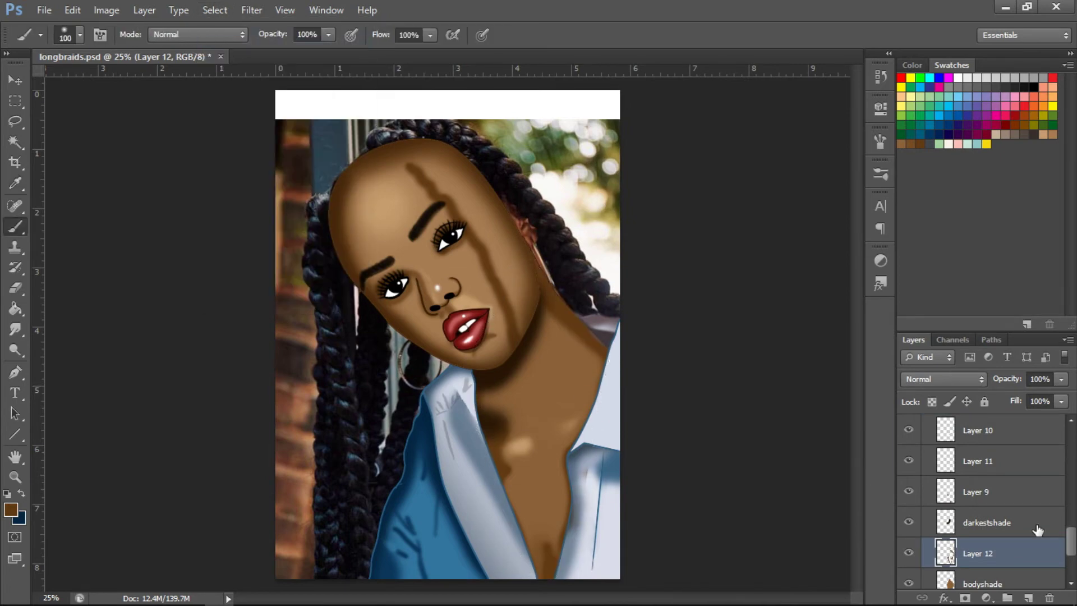
{"action": "key", "text": "ctrl+g"}
- Name the new group 'earings' and add a layer inside it
{"action": "double_click", "coordinate": [965, 496]}
{"action": "type", "text": "ear"}
{"action": "key", "text": "Return"}
{"action": "key", "text": "ctrl+shift+alt+n"}
{"action": "key", "text": "ctrl+plus"}
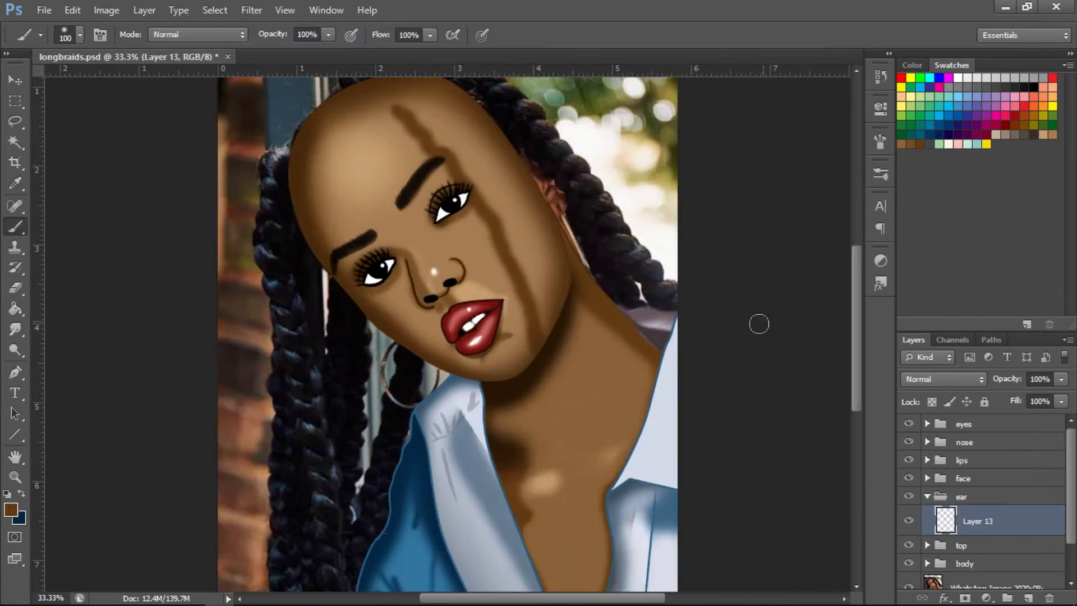
- Paint and smudge the ear on new layers with a 32 px brush
{"action": "left_click", "coordinate": [80, 34]}
{"action": "left_click_drag", "start_coordinate": [90, 82], "coordinate": [66, 85]}
{"action": "key", "text": "ctrl+shift+alt+n"}
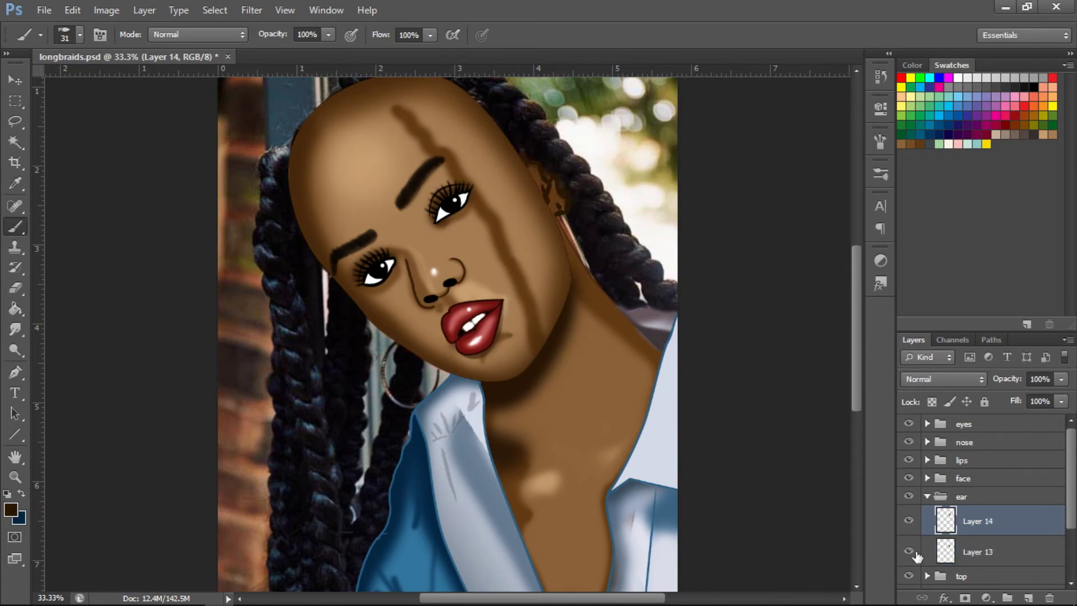
{"action": "key", "text": "r"}
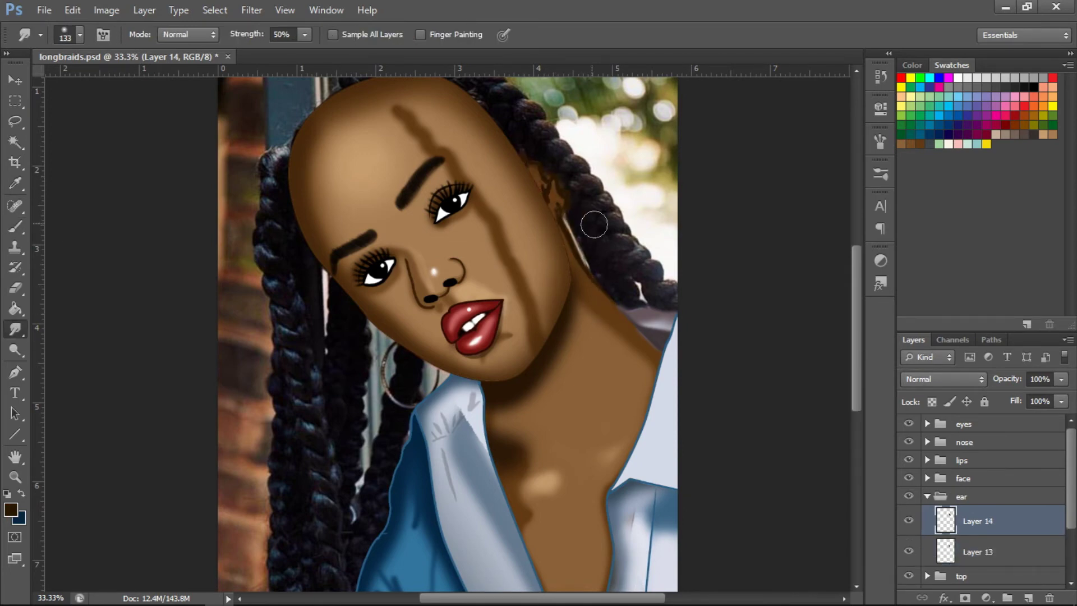
- Name a layer 'earingline' and wrap it in a new group named 'earings'
{"action": "type", "text": "ingline"}
{"action": "key", "text": "Return"}
{"action": "key", "text": "ctrl+g"}
{"action": "double_click", "coordinate": [960, 496]}
{"action": "type", "text": "earings"}
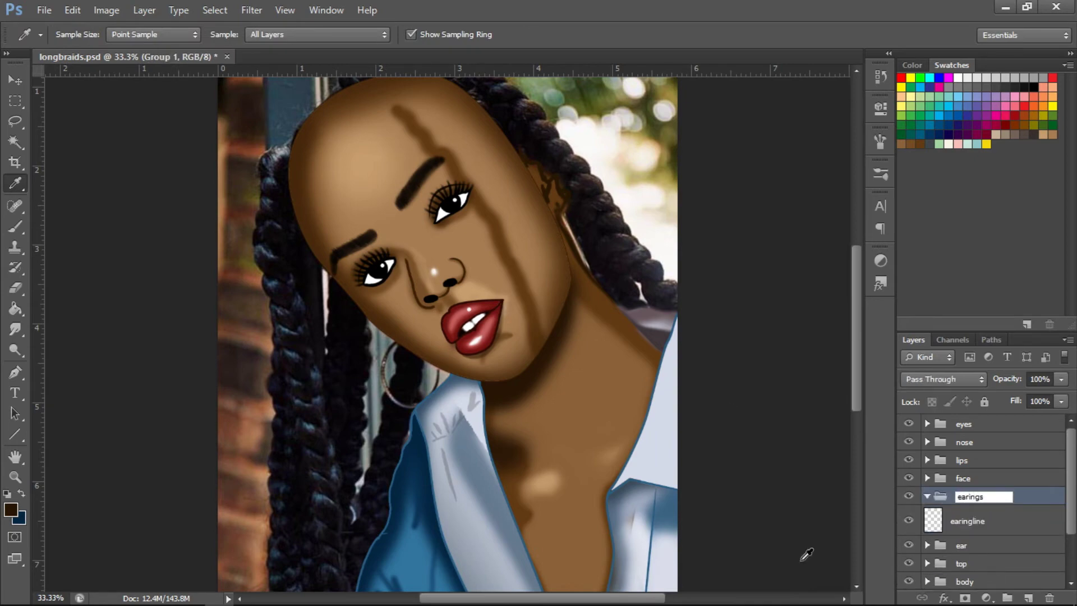
{"action": "key", "text": "Return"}
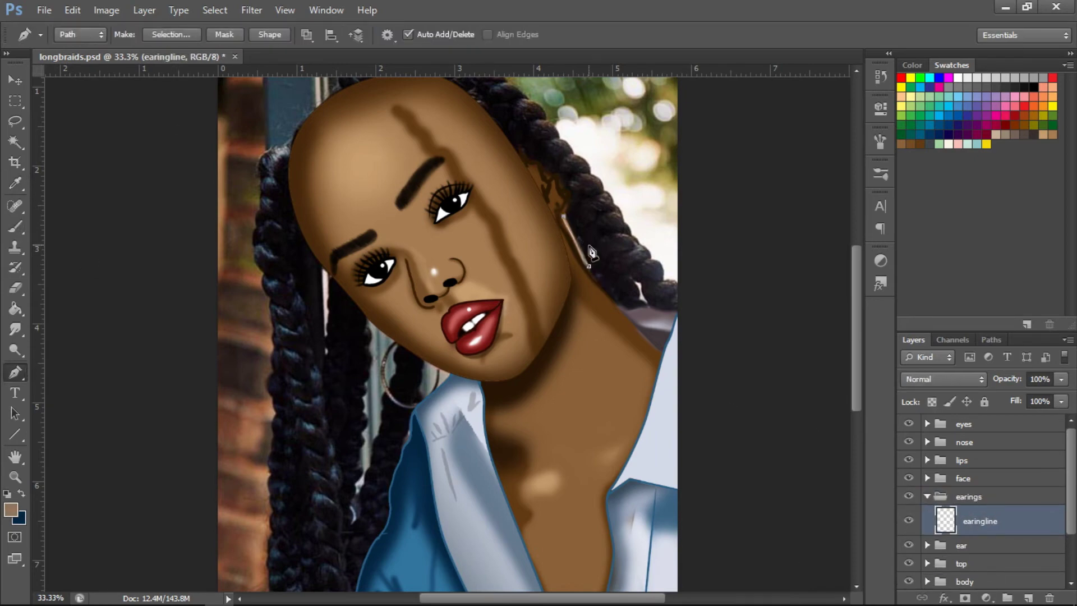
- Trace the hoop earring with a Pen path and stroke it into an outline
{"action": "key", "text": "Return"}
{"action": "key", "text": "p"}
{"action": "key", "text": "Delete"}
{"action": "left_click", "coordinate": [402, 339]}
{"action": "left_click_drag", "start_coordinate": [385, 398], "coordinate": [416, 414]}
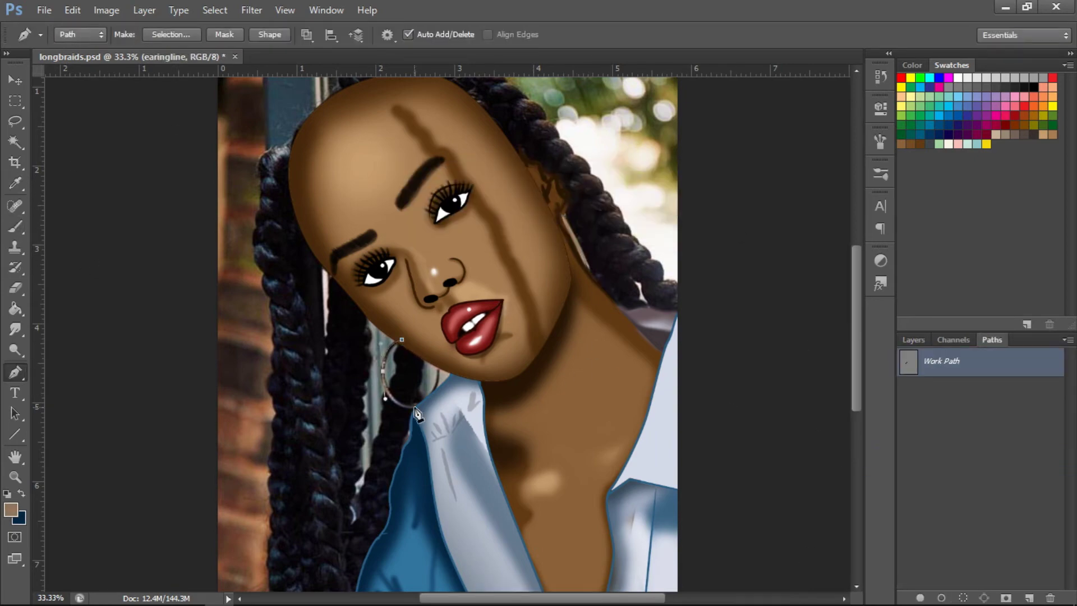
{"action": "key", "text": "Return"}
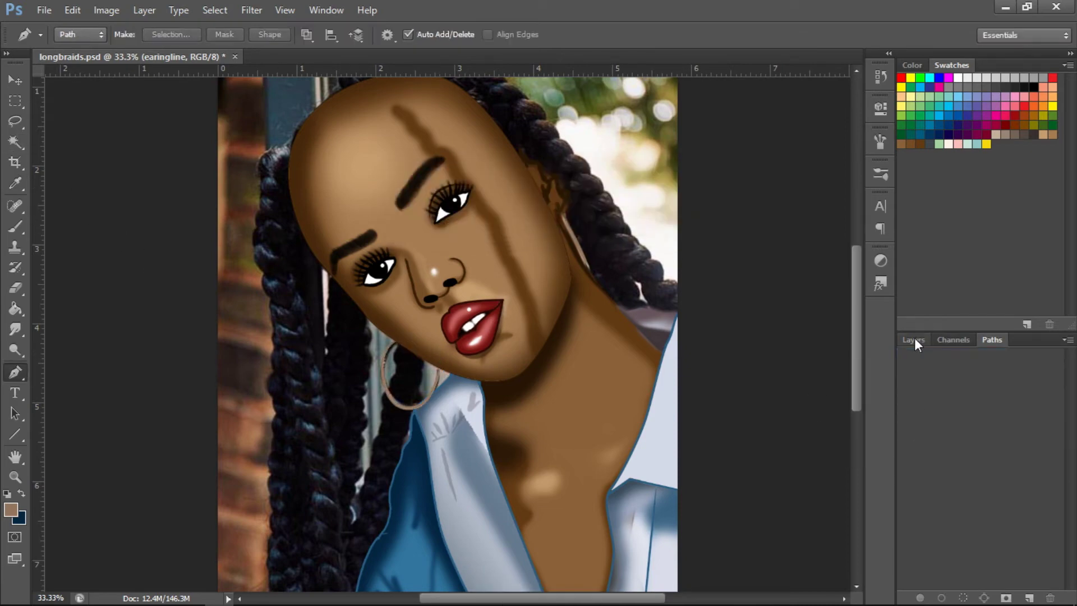
- Add an 'earingshade' layer below earingline and sample a dark colour from the earring
{"action": "left_click", "coordinate": [913, 340]}
{"action": "double_click", "coordinate": [979, 485]}
{"action": "type", "text": "earingshade"}
{"action": "left_click_drag", "start_coordinate": [982, 486], "coordinate": [982, 519]}
{"action": "key", "text": "i"}
{"action": "left_click", "coordinate": [415, 361]}
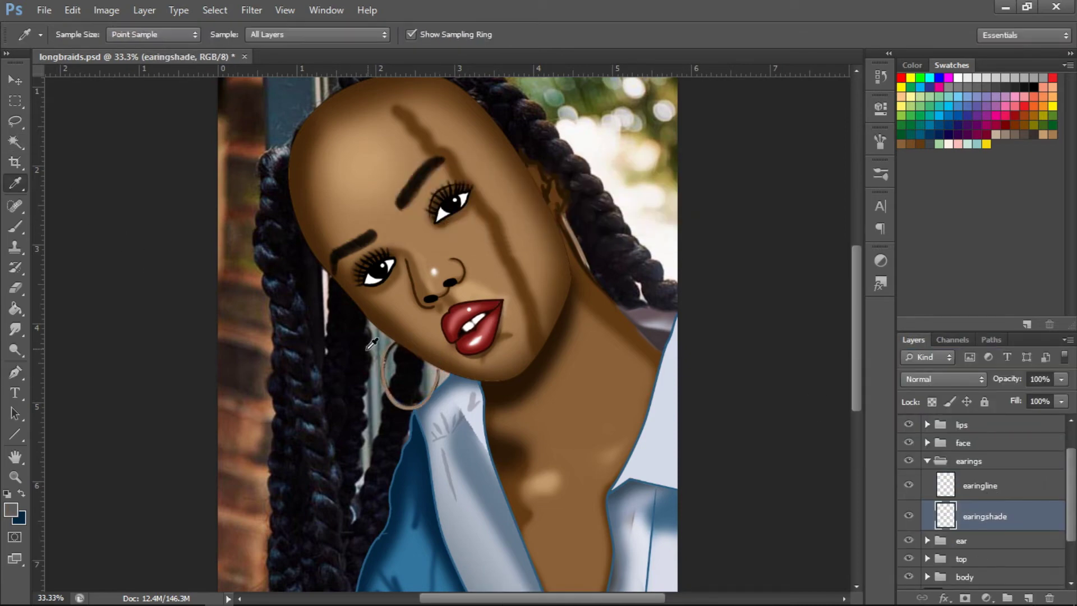
{"action": "key", "text": "ctrl+plus"}
- Create a 'fronthair' group with a new layer, hiding the face and top groups
{"action": "key", "text": "b"}
{"action": "key", "text": "ctrl+minus"}
{"action": "key", "text": "ctrl+minus"}
{"action": "key", "text": "ctrl+minus"}
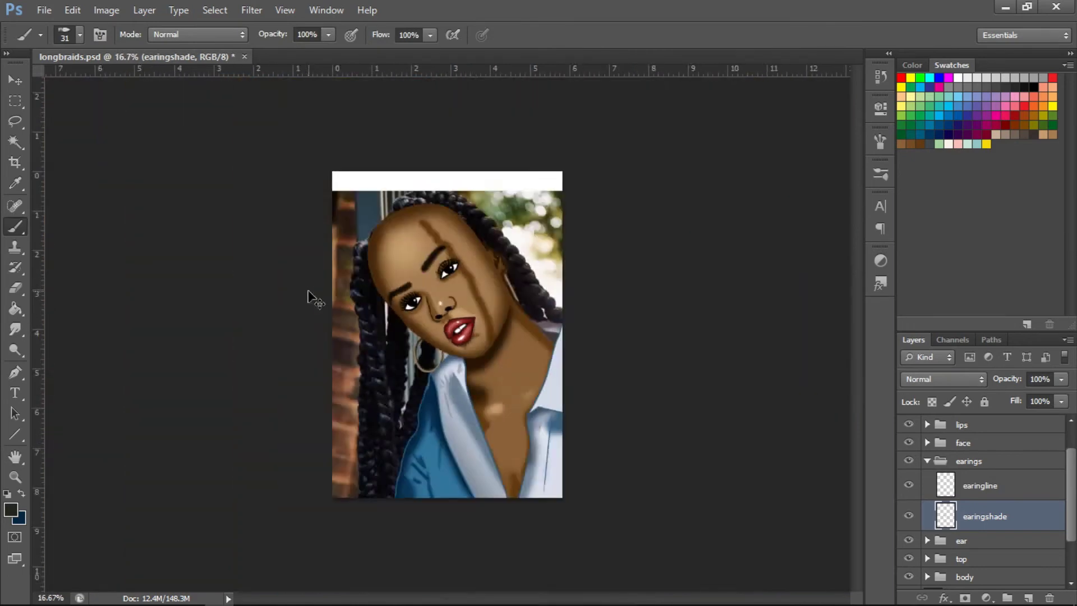
{"action": "left_click", "coordinate": [928, 462]}
{"action": "left_click", "coordinate": [1007, 598]}
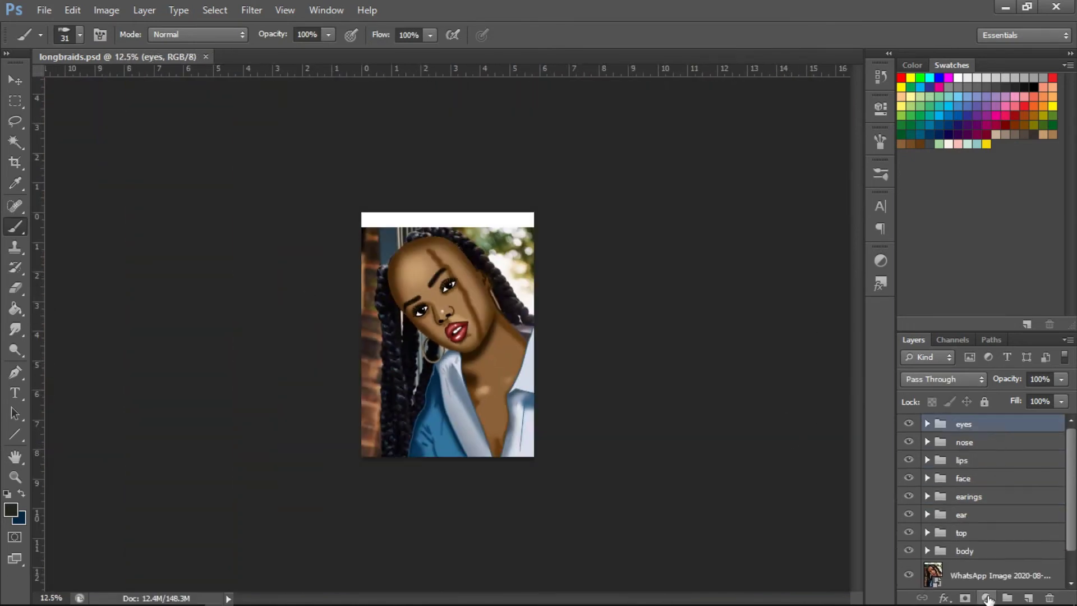
{"action": "double_click", "coordinate": [966, 423]}
{"action": "type", "text": "fronthair"}
{"action": "left_click", "coordinate": [1028, 597]}
{"action": "left_click", "coordinate": [908, 527]}
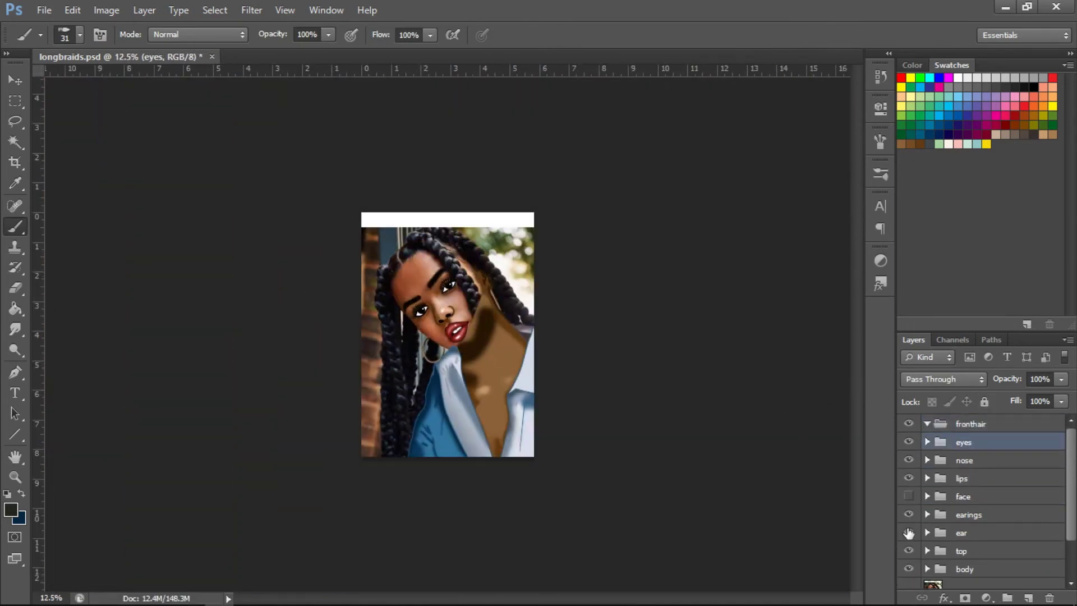
{"action": "left_click", "coordinate": [909, 582]}
- Paint black over the top-left hair and hairline, with the ear group hidden
{"action": "key", "text": "ctrl+plus"}
{"action": "key", "text": "ctrl+plus"}
{"action": "key", "text": "ctrl+plus"}
{"action": "key", "text": "ctrl+plus"}
{"action": "left_click", "coordinate": [81, 34]}
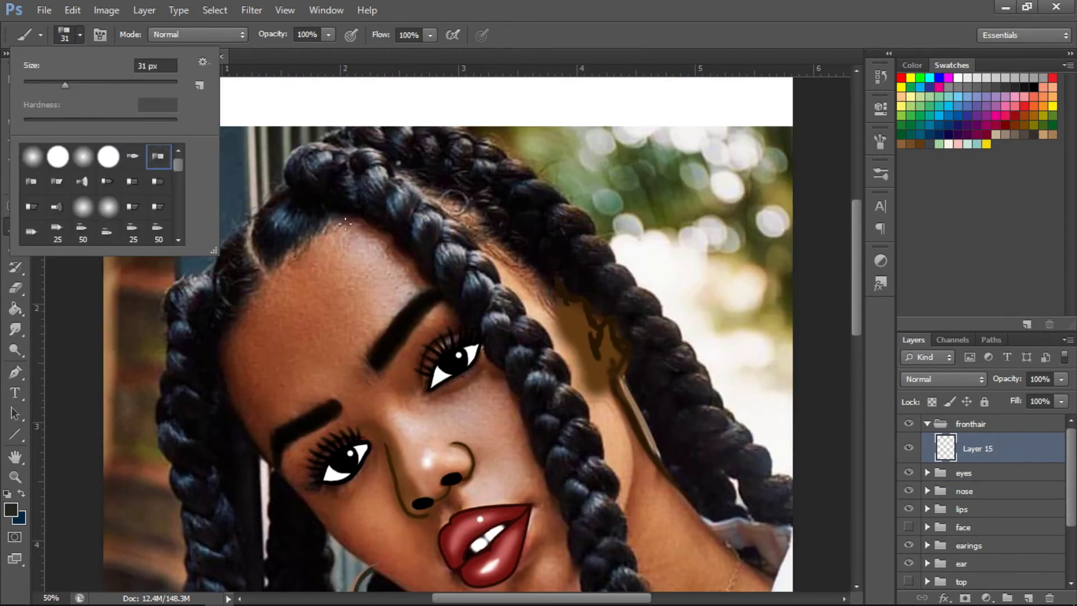
{"action": "mouse_move", "coordinate": [279, 235]}
{"action": "left_mouse_down"}
{"action": "mouse_move", "coordinate": [303, 224]}
{"action": "mouse_move", "coordinate": [279, 205]}
{"action": "left_mouse_up"}
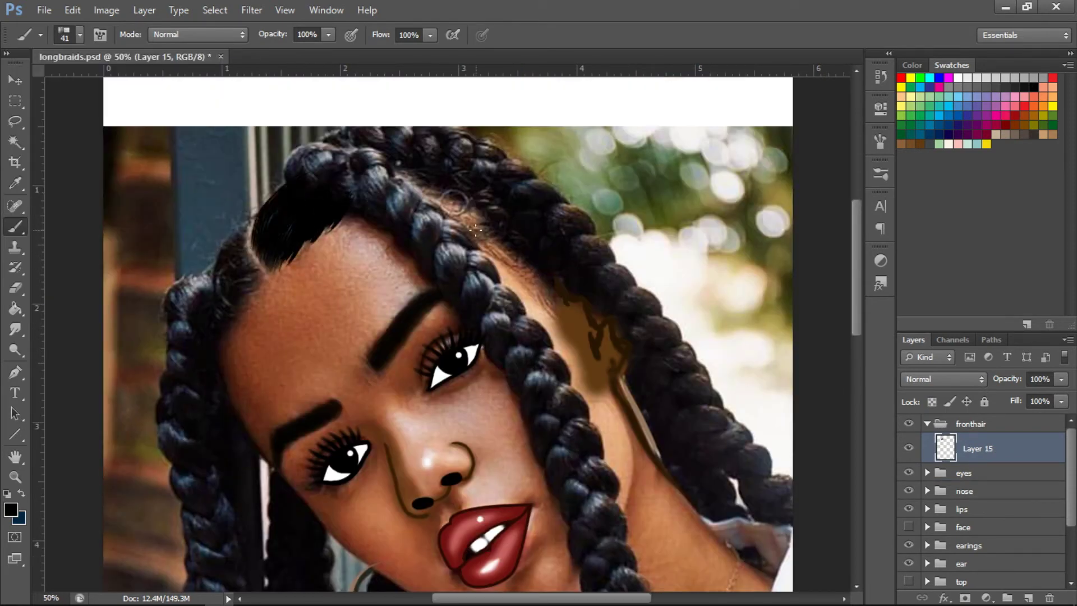
{"action": "left_click_drag", "start_coordinate": [475, 229], "coordinate": [555, 313]}
{"action": "left_click", "coordinate": [909, 563]}
{"action": "key", "text": "r"}
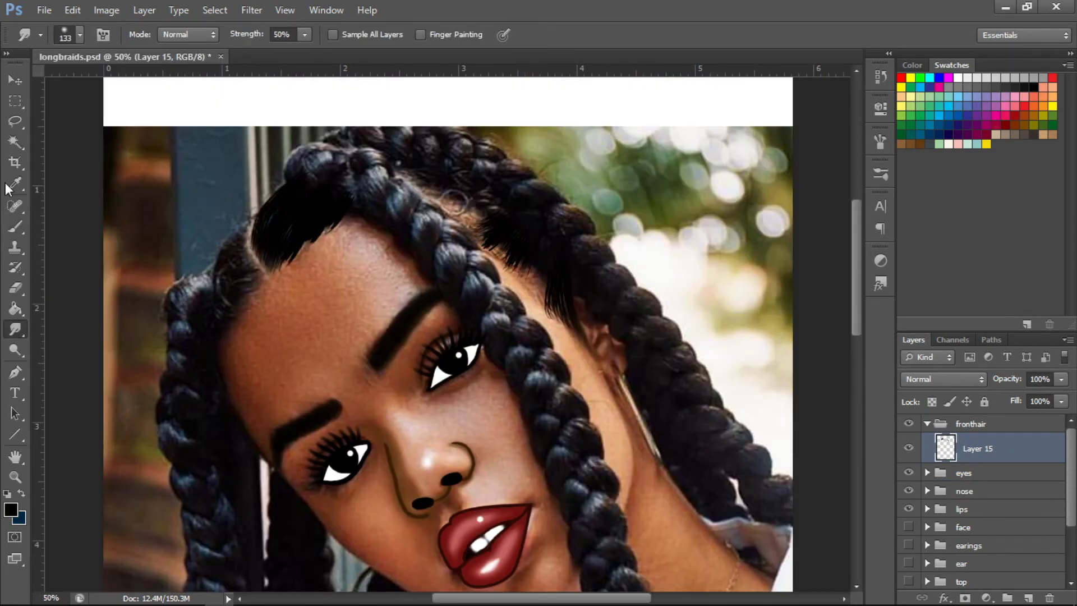
{"action": "left_click", "coordinate": [15, 227]}
{"action": "left_click_drag", "start_coordinate": [236, 225], "coordinate": [258, 300]}
{"action": "scroll", "coordinate": [235, 220], "scroll_direction": "down", "scroll_amount": 3}
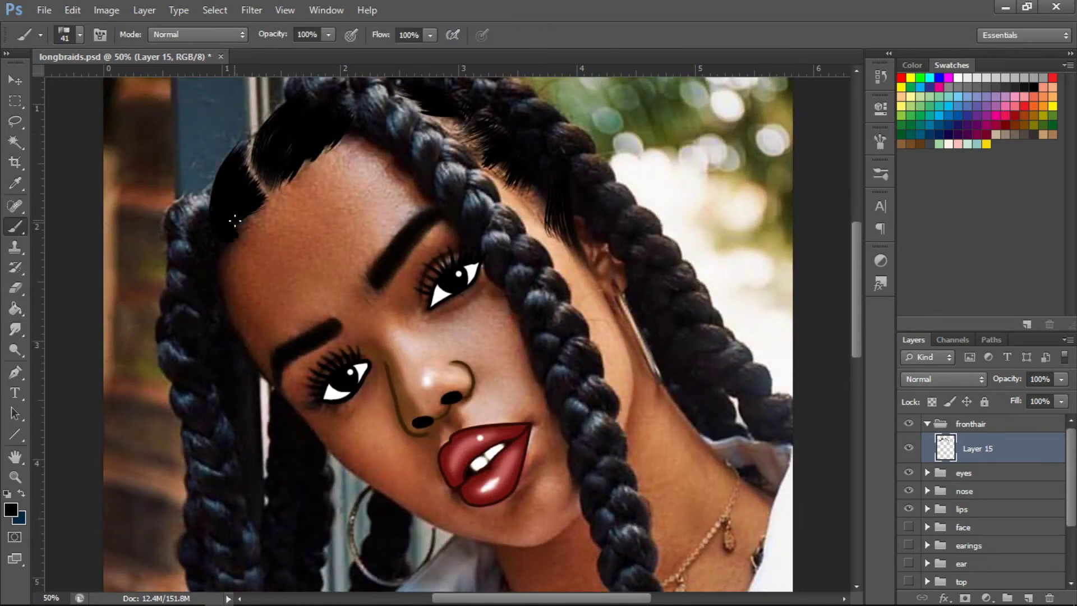
- On a new layer, paint light grey strands on the left hair
{"action": "left_click", "coordinate": [1030, 598]}
{"action": "left_click", "coordinate": [977, 77]}
{"action": "left_click_drag", "start_coordinate": [216, 162], "coordinate": [238, 196]}
{"action": "left_click_drag", "start_coordinate": [272, 118], "coordinate": [317, 158]}
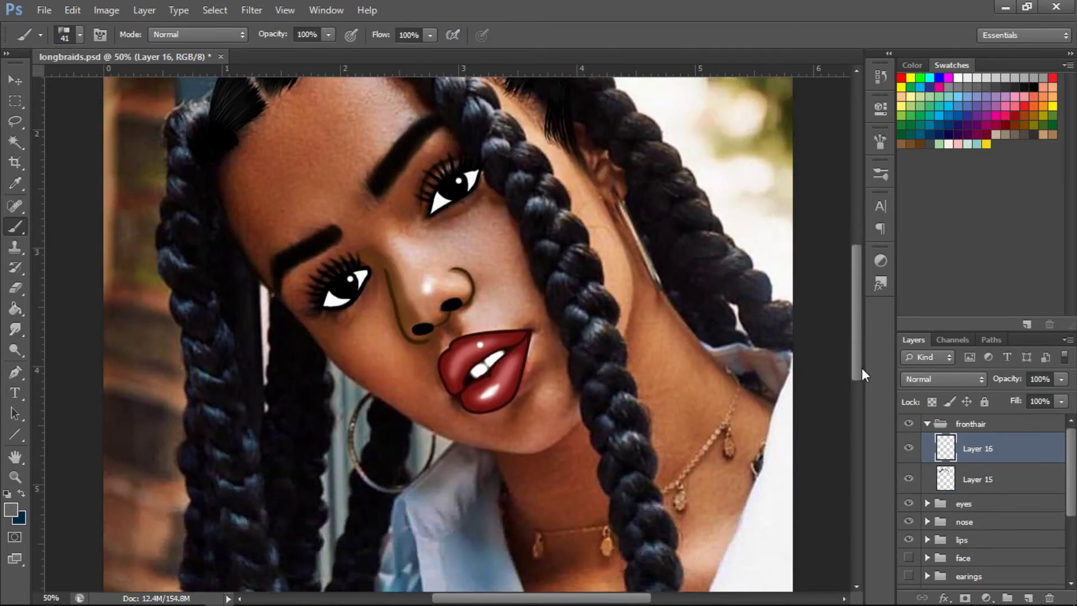
- On another new layer, paint thick black braids down the right side with a 70 px brush
{"action": "left_click", "coordinate": [1030, 599]}
{"action": "left_click", "coordinate": [1034, 87]}
{"action": "left_click", "coordinate": [79, 34]}
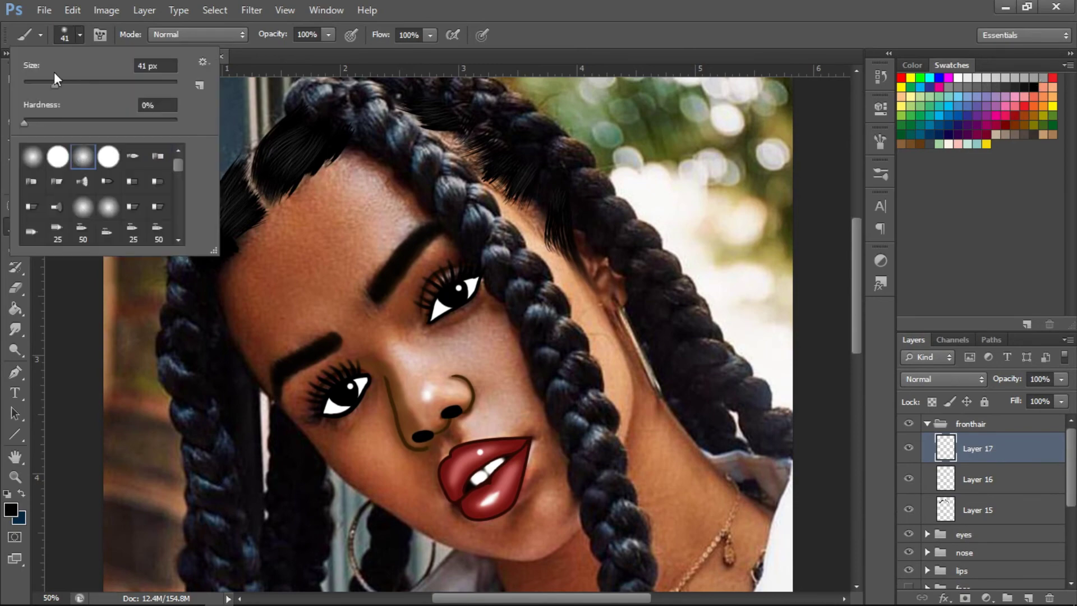
{"action": "left_click", "coordinate": [308, 98]}
{"action": "scroll", "coordinate": [349, 147], "scroll_direction": "up", "scroll_amount": 2}
{"action": "left_click_drag", "start_coordinate": [349, 147], "coordinate": [584, 423]}
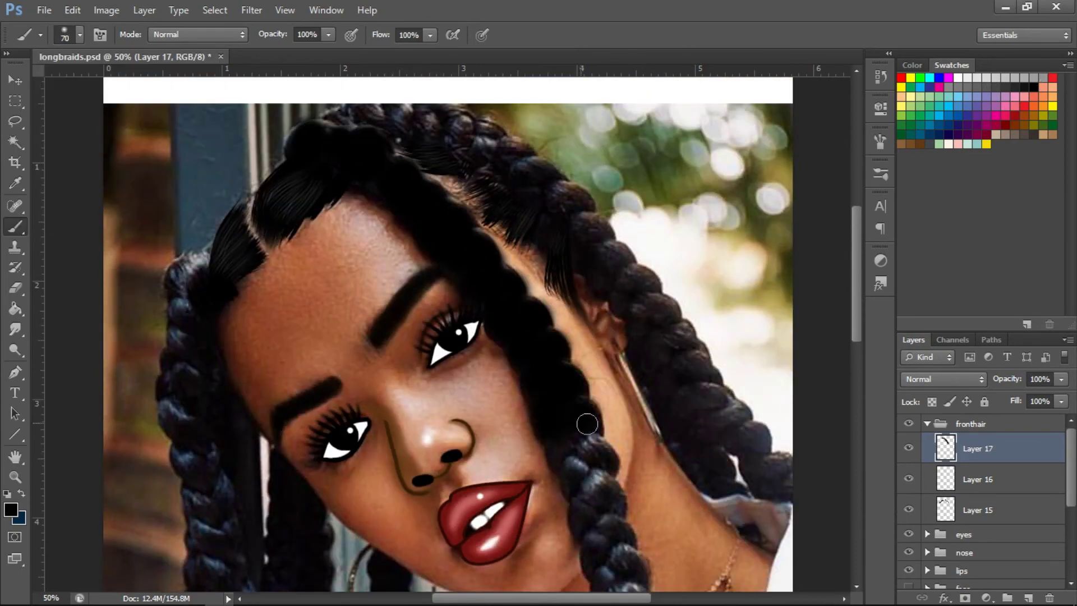
{"action": "scroll", "coordinate": [584, 423], "scroll_direction": "down", "scroll_amount": 5}
{"action": "mouse_move", "coordinate": [584, 241]}
{"action": "left_mouse_down"}
{"action": "mouse_move", "coordinate": [580, 292]}
{"action": "mouse_move", "coordinate": [606, 404]}
{"action": "left_mouse_up"}
{"action": "scroll", "coordinate": [606, 404], "scroll_direction": "down", "scroll_amount": 3}
{"action": "left_click_drag", "start_coordinate": [595, 303], "coordinate": [679, 505]}
{"action": "scroll", "coordinate": [679, 505], "scroll_direction": "down", "scroll_amount": 5}
{"action": "left_click_drag", "start_coordinate": [672, 326], "coordinate": [733, 518]}
{"action": "left_click_drag", "start_coordinate": [696, 365], "coordinate": [684, 404]}
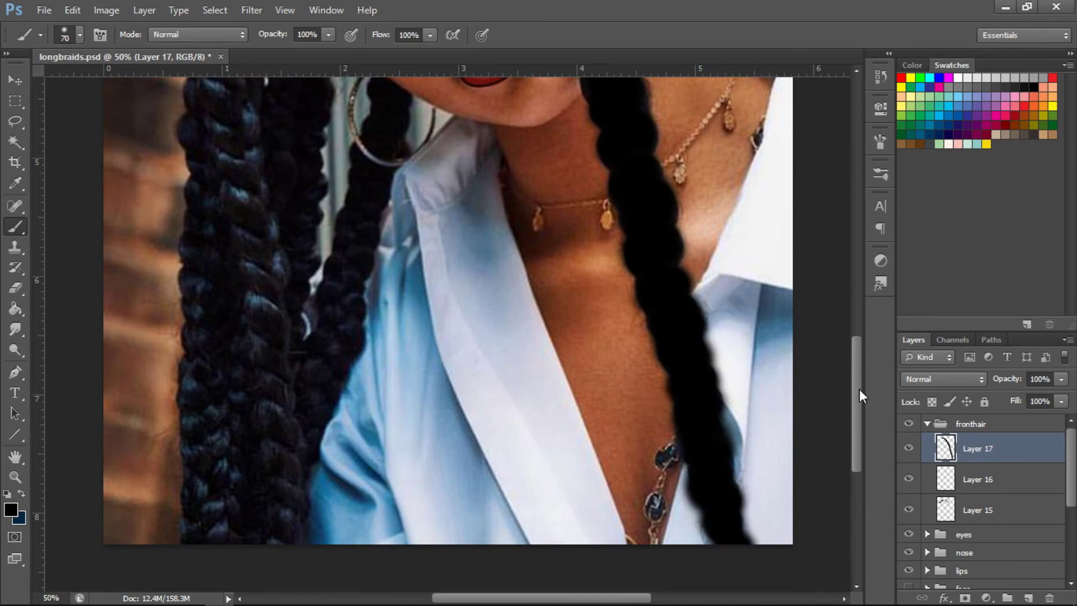
{"action": "left_click_drag", "start_coordinate": [856, 389], "coordinate": [857, 274]}
- Paint black braids down the left side of the hair
{"action": "mouse_move", "coordinate": [185, 202]}
{"action": "left_mouse_down"}
{"action": "mouse_move", "coordinate": [184, 267]}
{"action": "mouse_move", "coordinate": [221, 440]}
{"action": "mouse_move", "coordinate": [211, 494]}
{"action": "left_mouse_up"}
{"action": "scroll", "coordinate": [190, 365], "scroll_direction": "down", "scroll_amount": 5}
{"action": "left_click_drag", "start_coordinate": [213, 312], "coordinate": [269, 578]}
{"action": "scroll", "coordinate": [807, 292], "scroll_direction": "down", "scroll_amount": 5}
{"action": "left_click_drag", "start_coordinate": [280, 371], "coordinate": [271, 582]}
{"action": "scroll", "coordinate": [271, 581], "scroll_direction": "down", "scroll_amount": 3}
{"action": "left_click_drag", "start_coordinate": [303, 325], "coordinate": [336, 247]}
{"action": "scroll", "coordinate": [336, 246], "scroll_direction": "up", "scroll_amount": 3}
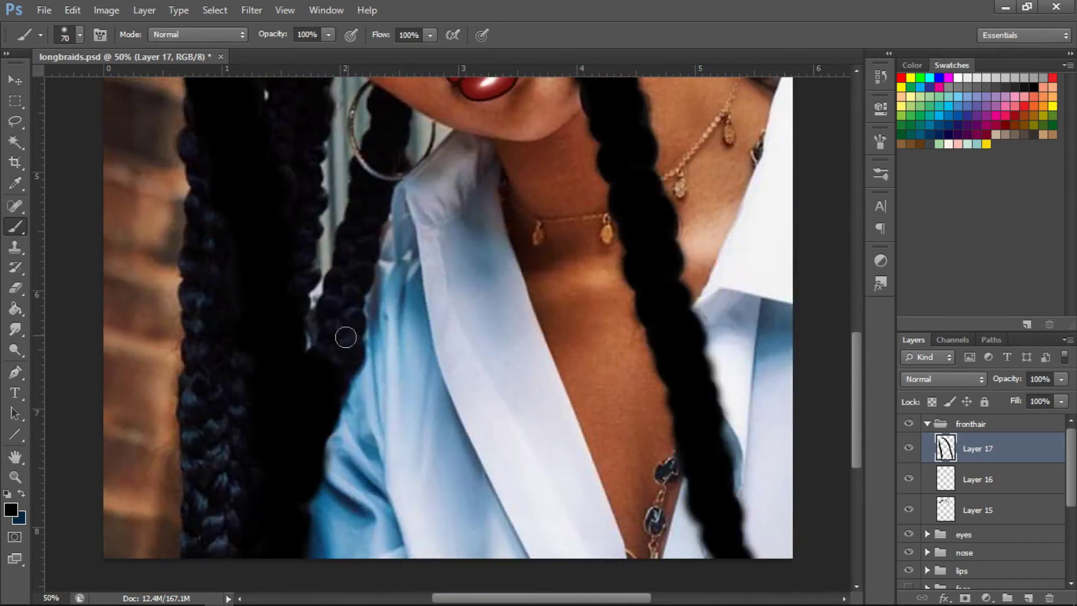
{"action": "left_click_drag", "start_coordinate": [344, 336], "coordinate": [338, 277]}
{"action": "scroll", "coordinate": [338, 277], "scroll_direction": "up", "scroll_amount": 3}
{"action": "scroll", "coordinate": [982, 493], "scroll_direction": "down", "scroll_amount": 5}
- Create a 'backhair' group with a new layer and paint black braids on the left
{"action": "left_click", "coordinate": [1008, 598]}
{"action": "double_click", "coordinate": [970, 536]}
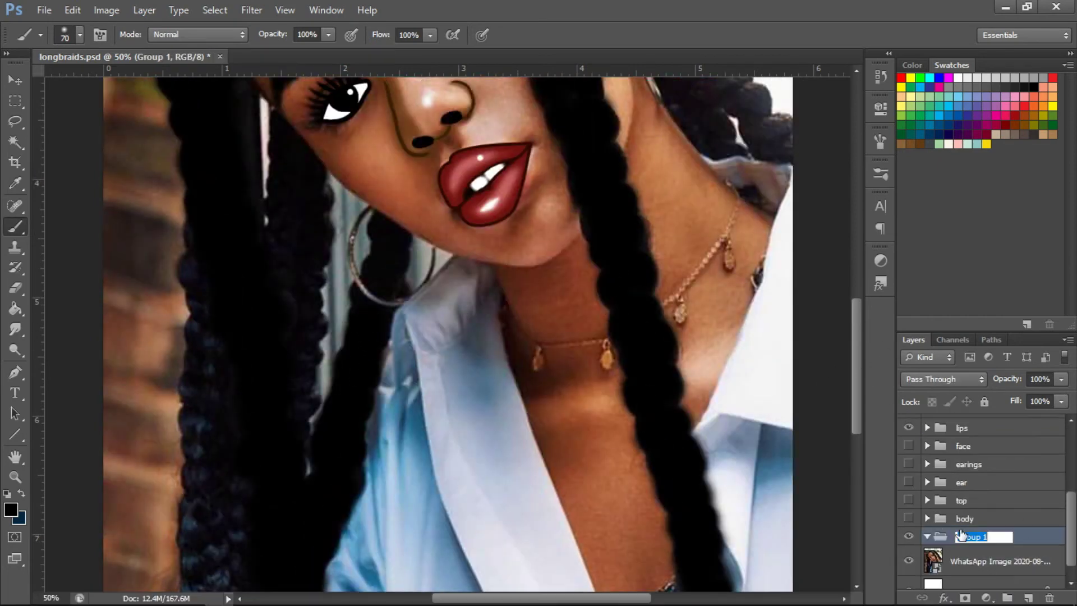
{"action": "type", "text": "backhair"}
{"action": "key", "text": "Return"}
{"action": "left_click", "coordinate": [1030, 598]}
{"action": "left_click_drag", "start_coordinate": [410, 225], "coordinate": [385, 301]}
{"action": "mouse_move", "coordinate": [190, 213]}
{"action": "left_mouse_down"}
{"action": "mouse_move", "coordinate": [202, 320]}
{"action": "mouse_move", "coordinate": [191, 460]}
{"action": "left_mouse_up"}
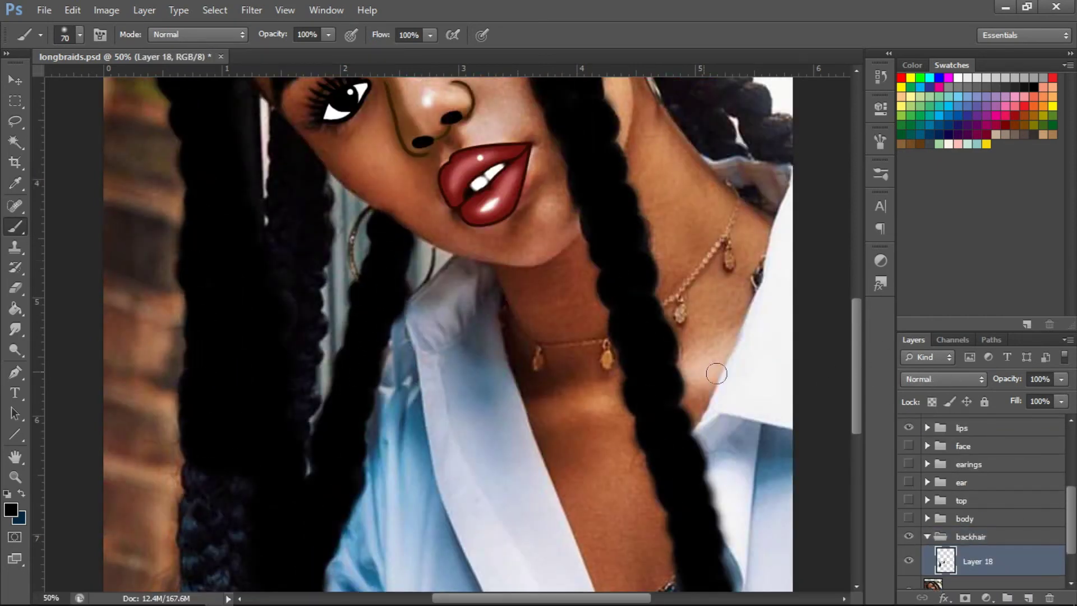
{"action": "scroll", "coordinate": [714, 373], "scroll_direction": "down", "scroll_amount": 4}
{"action": "mouse_move", "coordinate": [230, 359]}
{"action": "left_mouse_down"}
{"action": "mouse_move", "coordinate": [240, 408]}
{"action": "mouse_move", "coordinate": [224, 539]}
{"action": "left_mouse_up"}
{"action": "scroll", "coordinate": [224, 538], "scroll_direction": "up", "scroll_amount": 4}
{"action": "mouse_move", "coordinate": [238, 149]}
{"action": "left_mouse_down"}
{"action": "mouse_move", "coordinate": [281, 193]}
{"action": "mouse_move", "coordinate": [299, 339]}
{"action": "mouse_move", "coordinate": [296, 567]}
{"action": "left_mouse_up"}
- Paint black over the top of the hair and along the right braid on Layer 18
{"action": "key", "text": "ctrl+minus"}
{"action": "key", "text": "ctrl+minus"}
{"action": "mouse_move", "coordinate": [392, 124]}
{"action": "left_mouse_down"}
{"action": "mouse_move", "coordinate": [463, 132]}
{"action": "mouse_move", "coordinate": [525, 189]}
{"action": "mouse_move", "coordinate": [539, 222]}
{"action": "left_mouse_up"}
{"action": "scroll", "coordinate": [982, 493], "scroll_direction": "up", "scroll_amount": 5}
{"action": "left_click", "coordinate": [979, 453]}
{"action": "right_click", "coordinate": [1070, 359]}
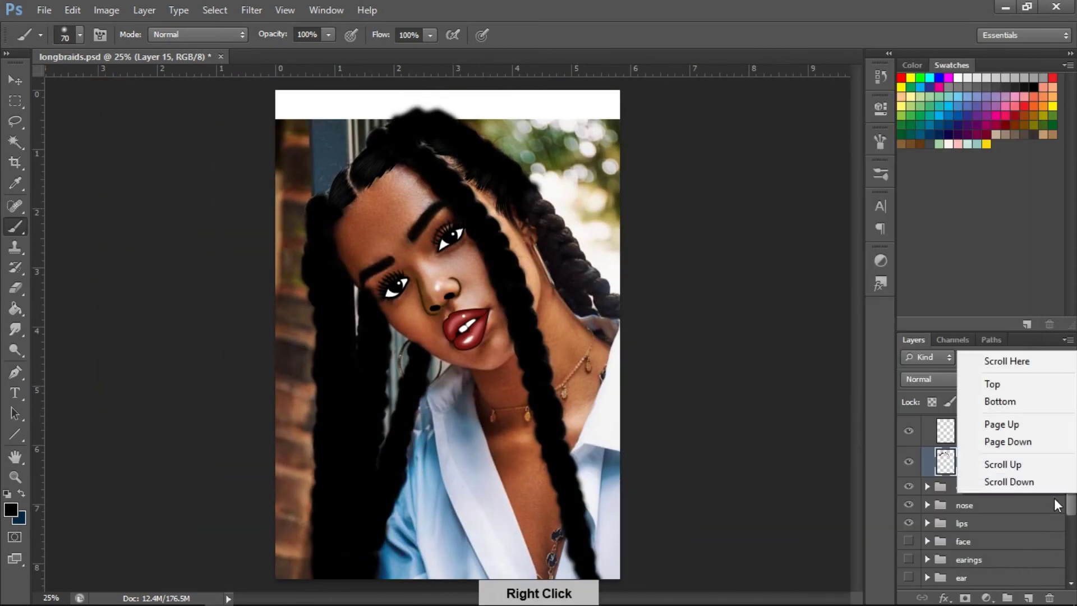
{"action": "left_click", "coordinate": [986, 398]}
{"action": "left_click", "coordinate": [994, 515]}
{"action": "right_click", "coordinate": [628, 313]}
{"action": "mouse_move", "coordinate": [617, 314]}
{"action": "left_mouse_down"}
{"action": "mouse_move", "coordinate": [611, 297]}
{"action": "mouse_move", "coordinate": [570, 281]}
{"action": "mouse_move", "coordinate": [554, 237]}
{"action": "mouse_move", "coordinate": [614, 305]}
{"action": "left_mouse_up"}
- Add a new empty layer above Layer 17 for highlights
{"action": "left_click", "coordinate": [526, 192], "text": "ctrl"}
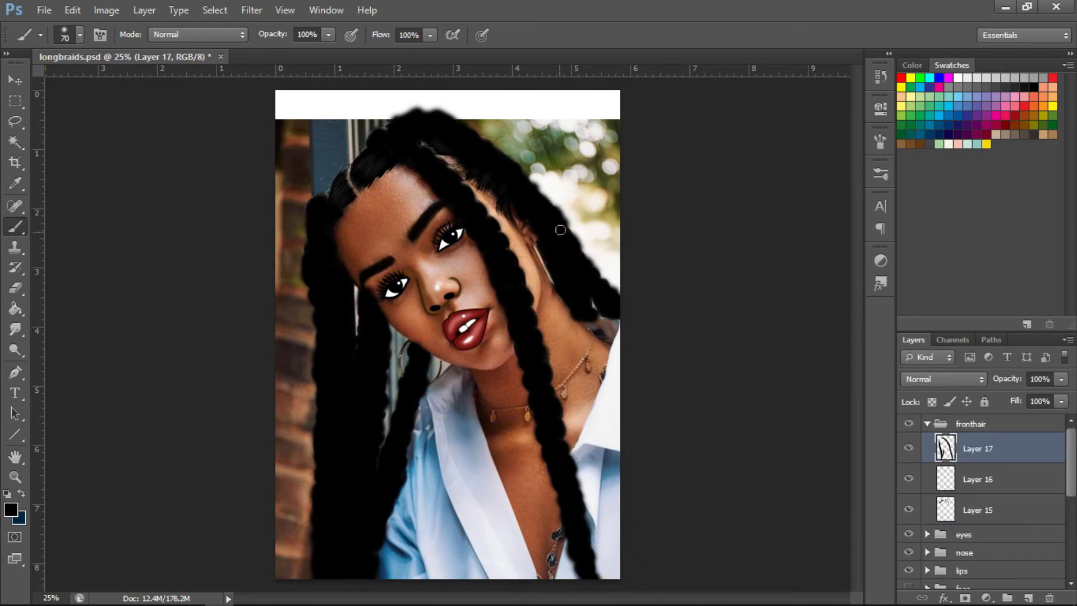
{"action": "left_click", "coordinate": [404, 216], "text": "ctrl"}
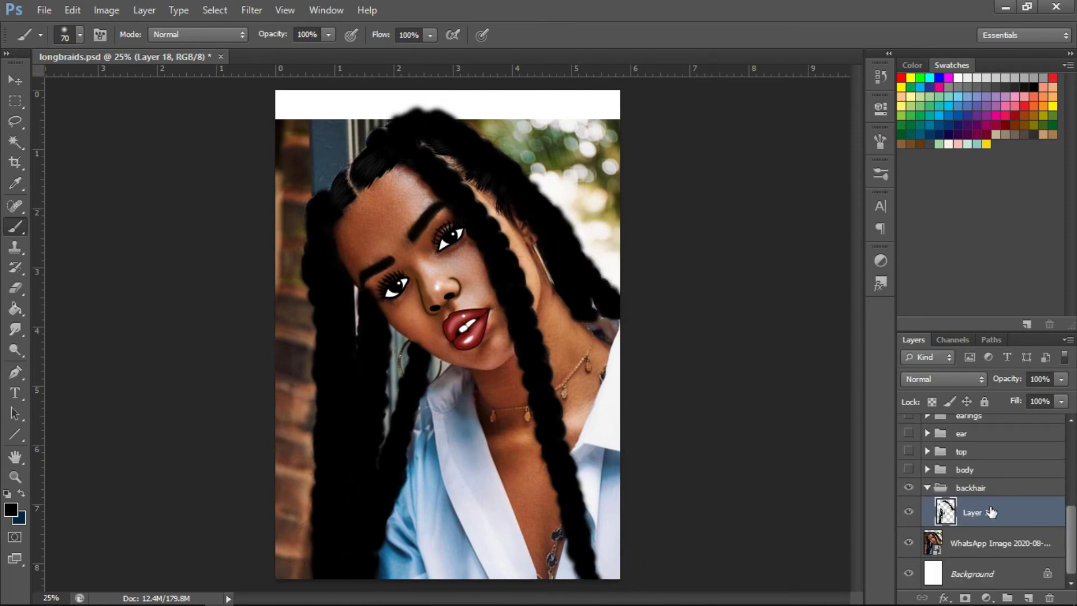
{"action": "key", "text": "ctrl+shift+alt+n"}
{"action": "double_click", "coordinate": [982, 448]}
{"action": "type", "text": "highlights"}
- Name the layer 'highlights', hide Layer 17, and pick a new brush tip
{"action": "key", "text": "Return"}
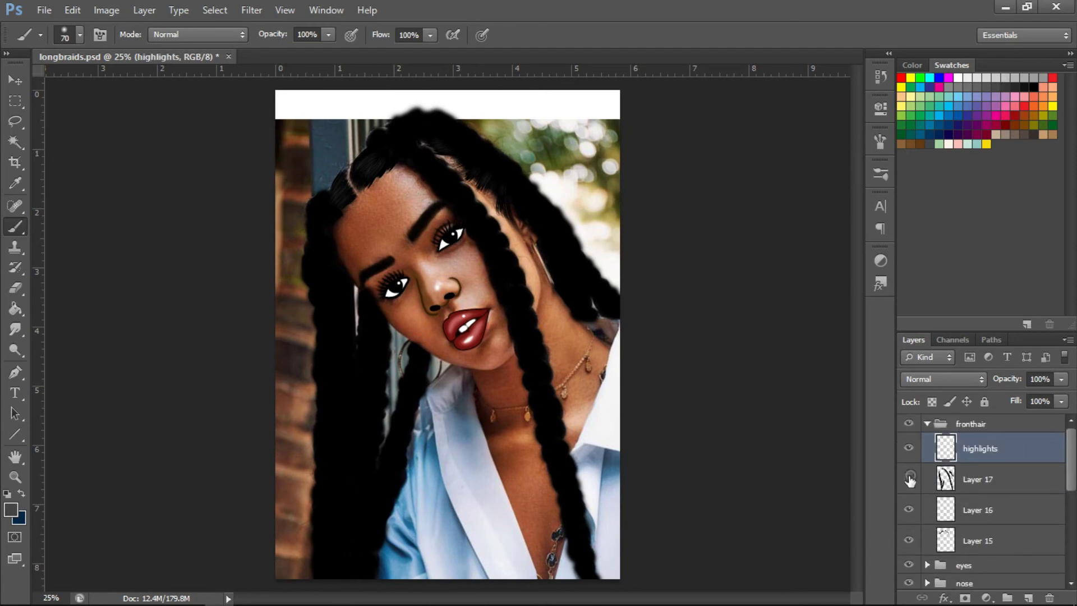
{"action": "left_click", "coordinate": [909, 478]}
{"action": "left_click", "coordinate": [80, 35]}
{"action": "double_click", "coordinate": [67, 112]}
{"action": "key", "text": "ctrl+plus"}
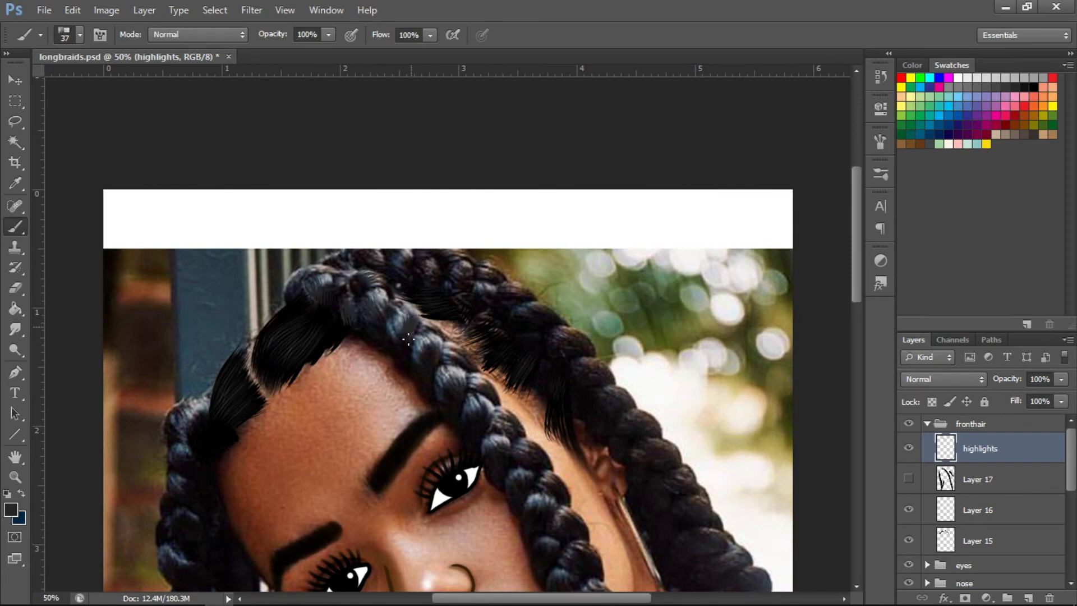
- Paint thin grey highlight strands along the braids on the highlights layer
{"action": "scroll", "coordinate": [530, 337], "scroll_direction": "down", "scroll_amount": 3}
{"action": "scroll", "coordinate": [859, 325], "scroll_direction": "down", "scroll_amount": 3}
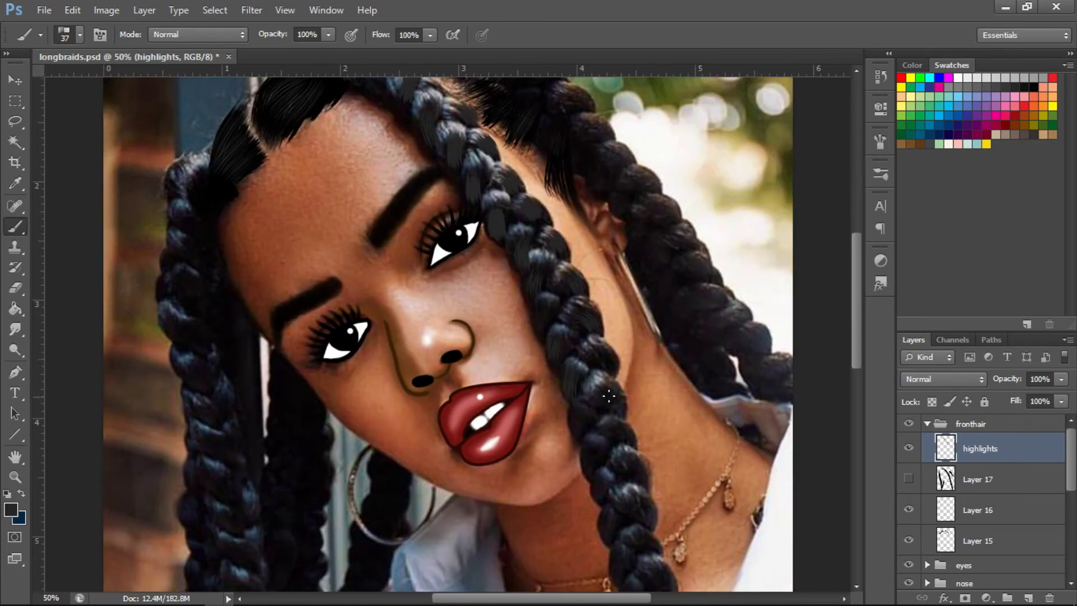
{"action": "scroll", "coordinate": [857, 386], "scroll_direction": "down", "scroll_amount": 3}
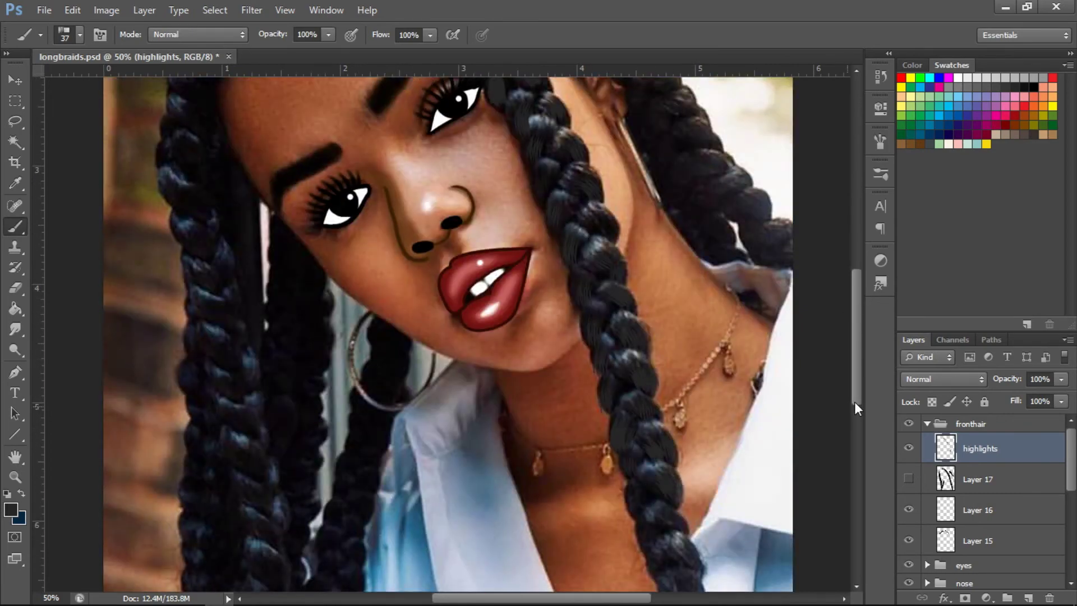
{"action": "scroll", "coordinate": [854, 401], "scroll_direction": "down", "scroll_amount": 3}
{"action": "scroll", "coordinate": [857, 419], "scroll_direction": "down", "scroll_amount": 3}
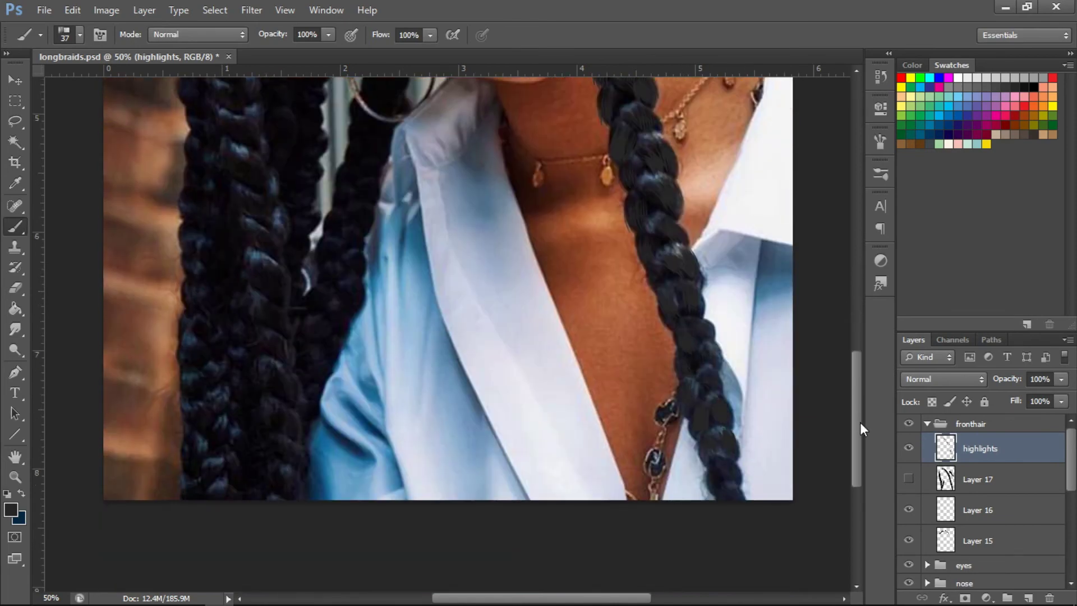
{"action": "left_click_drag", "start_coordinate": [860, 422], "coordinate": [855, 247]}
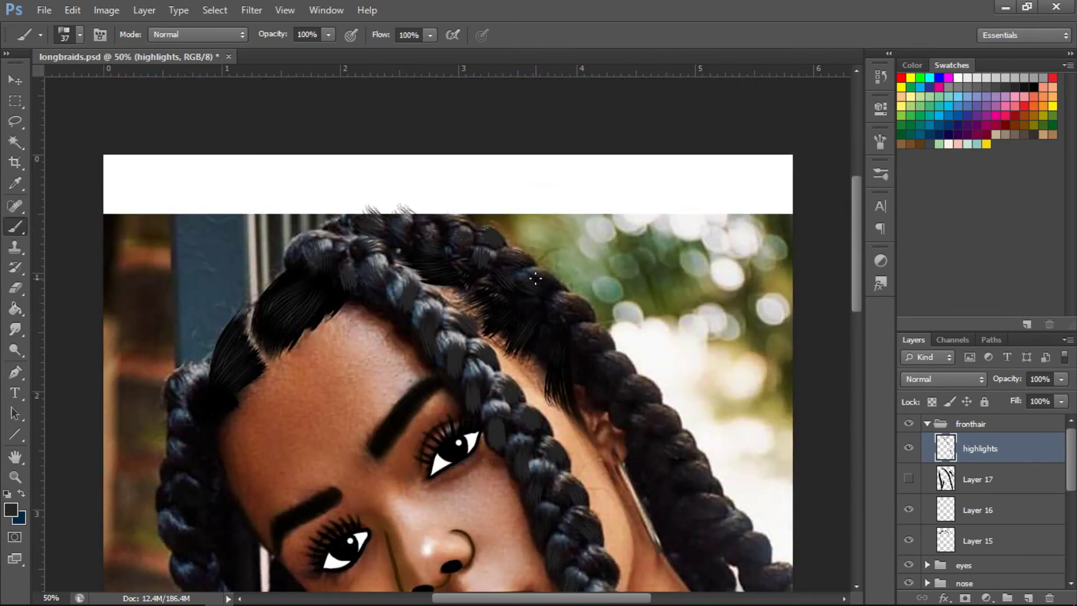
{"action": "scroll", "coordinate": [596, 399], "scroll_direction": "down", "scroll_amount": 2}
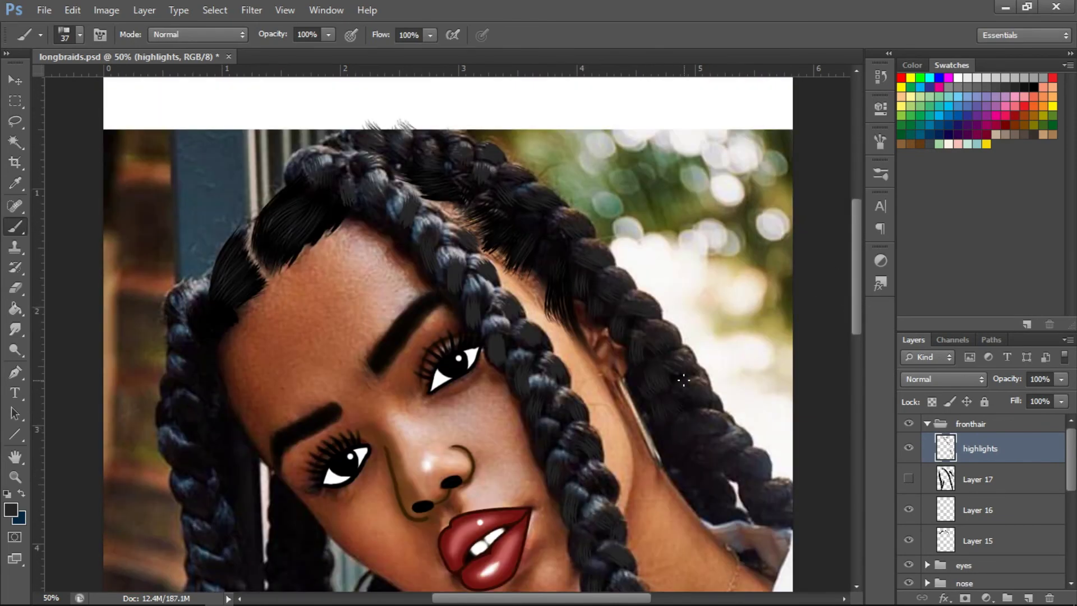
{"action": "scroll", "coordinate": [799, 337], "scroll_direction": "down", "scroll_amount": 2}
{"action": "scroll", "coordinate": [796, 314], "scroll_direction": "down", "scroll_amount": 5}
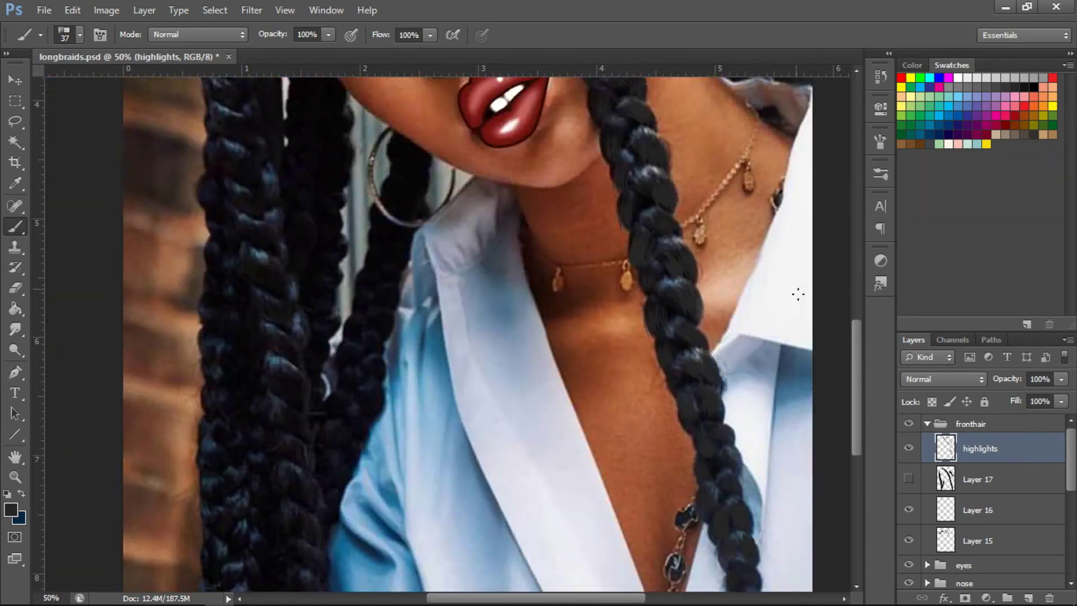
{"action": "scroll", "coordinate": [795, 293], "scroll_direction": "down", "scroll_amount": 1}
{"action": "scroll", "coordinate": [253, 303], "scroll_direction": "up", "scroll_amount": 3}
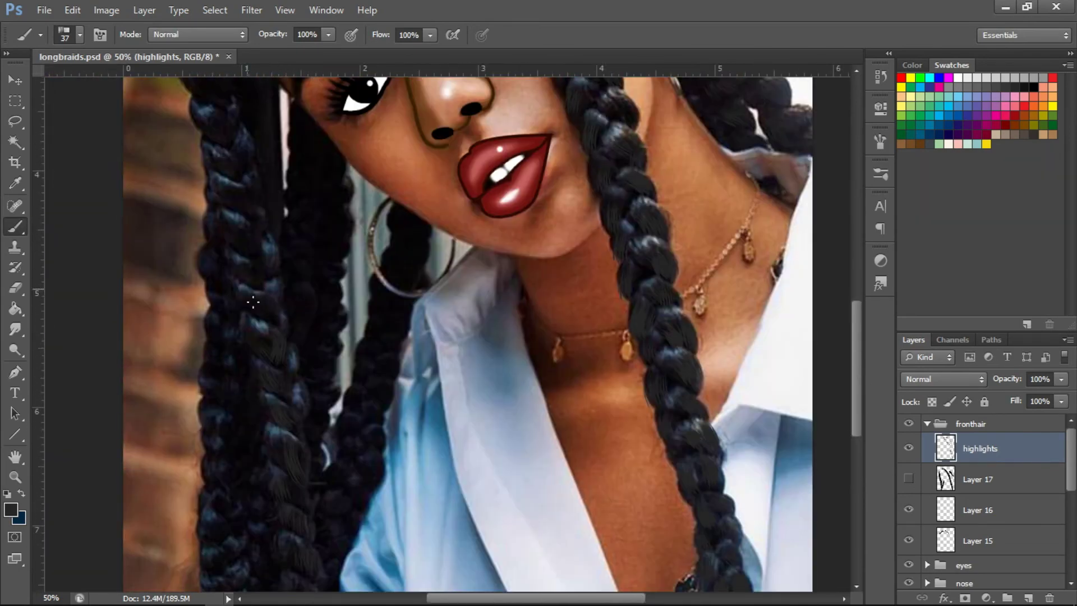
{"action": "scroll", "coordinate": [253, 241], "scroll_direction": "up", "scroll_amount": 1}
{"action": "scroll", "coordinate": [235, 258], "scroll_direction": "up", "scroll_amount": 2}
{"action": "scroll", "coordinate": [219, 275], "scroll_direction": "up", "scroll_amount": 2}
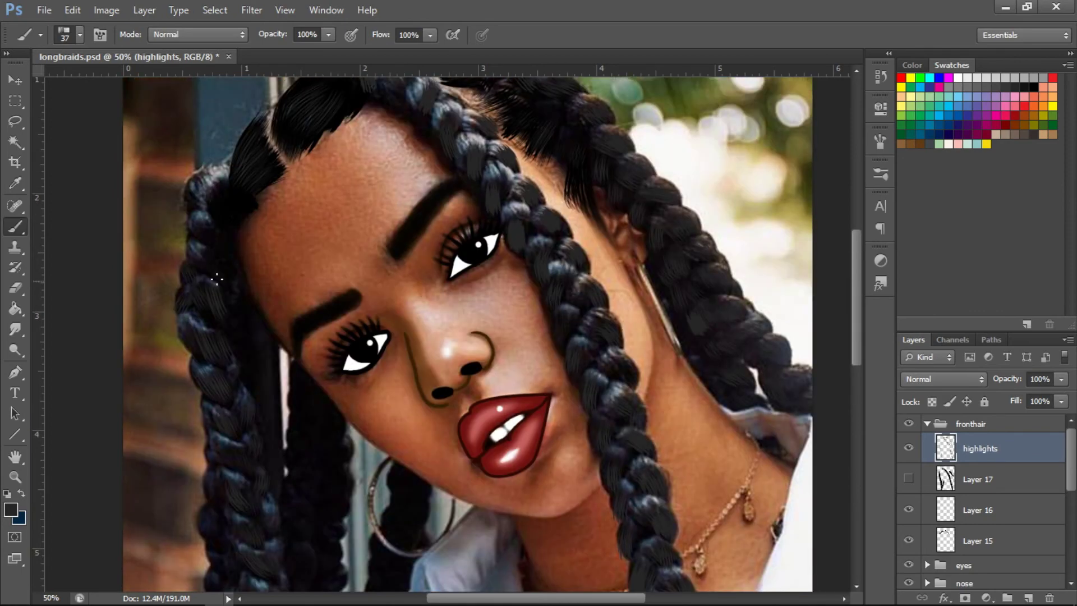
{"action": "scroll", "coordinate": [505, 308], "scroll_direction": "up", "scroll_amount": 1}
{"action": "scroll", "coordinate": [267, 374], "scroll_direction": "down", "scroll_amount": 5}
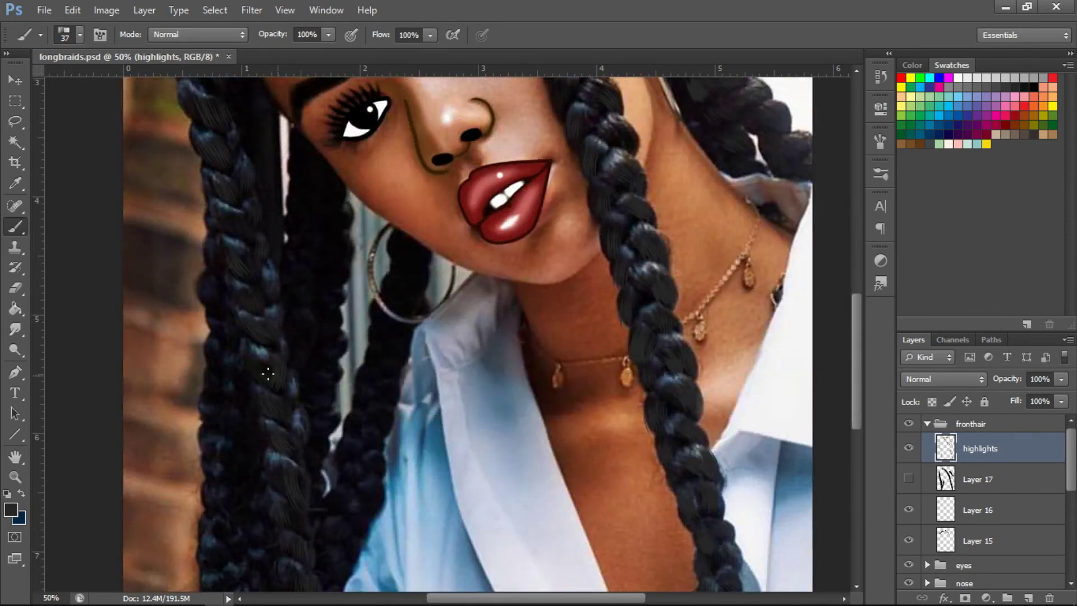
{"action": "scroll", "coordinate": [232, 431], "scroll_direction": "down", "scroll_amount": 3}
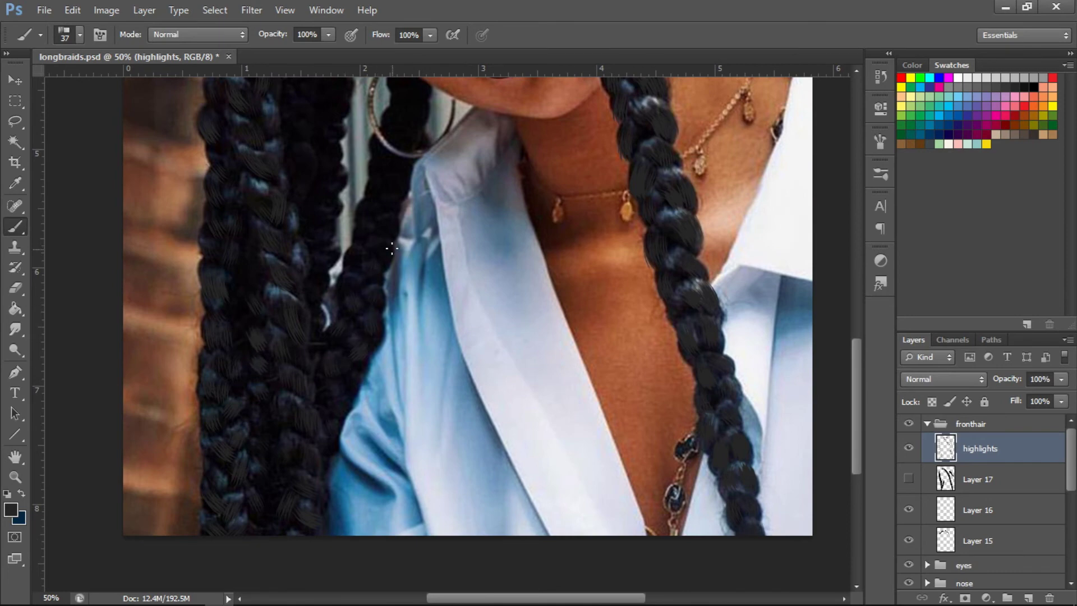
{"action": "scroll", "coordinate": [416, 152], "scroll_direction": "up", "scroll_amount": 2}
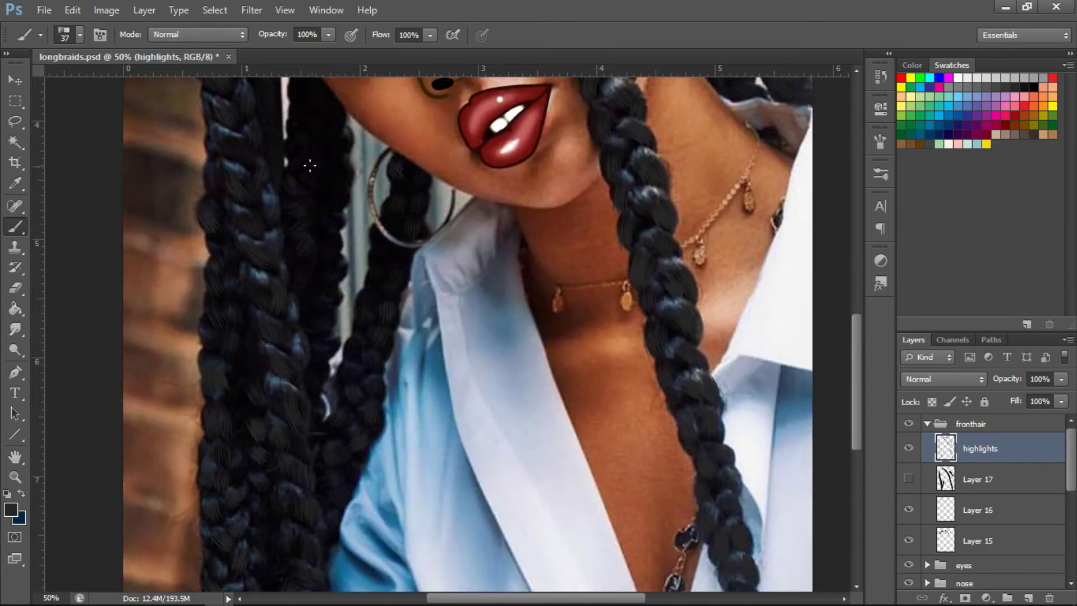
- Add Layer 19 above highlights and paint more strands on the braids
{"action": "left_click", "coordinate": [1027, 599]}
{"action": "scroll", "coordinate": [630, 248], "scroll_direction": "up", "scroll_amount": 3}
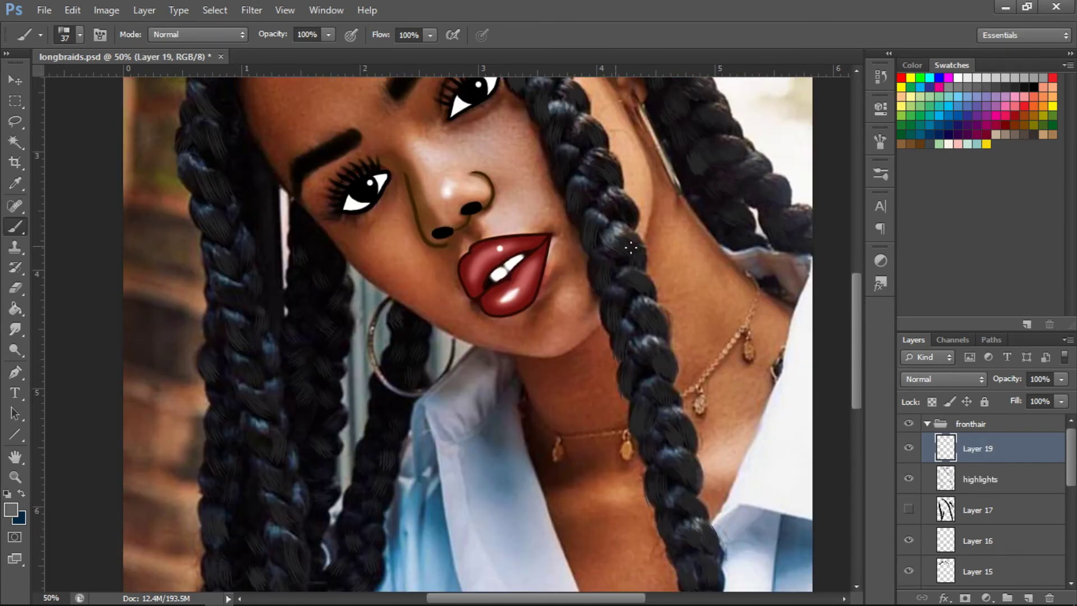
{"action": "scroll", "coordinate": [833, 267], "scroll_direction": "up", "scroll_amount": 3}
{"action": "scroll", "coordinate": [520, 179], "scroll_direction": "up", "scroll_amount": 2}
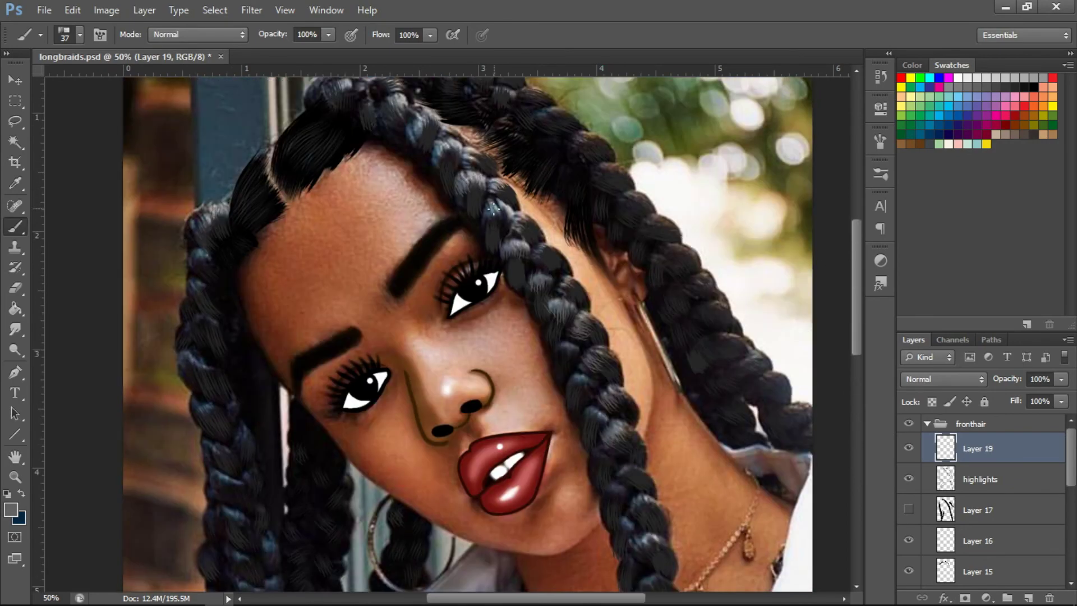
{"action": "scroll", "coordinate": [449, 134], "scroll_direction": "up", "scroll_amount": 2}
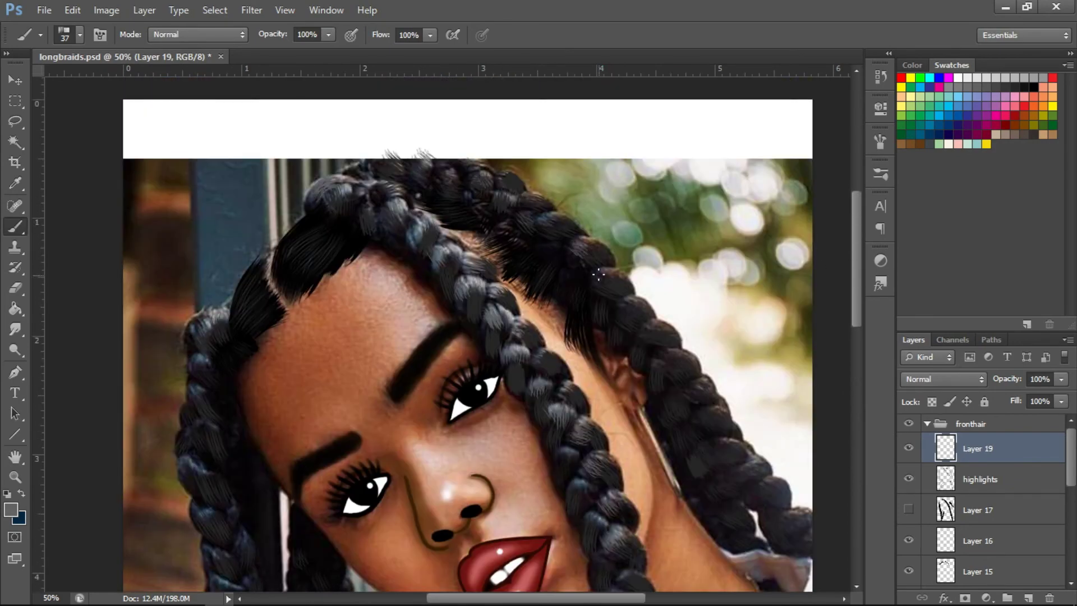
{"action": "scroll", "coordinate": [720, 383], "scroll_direction": "down", "scroll_amount": 2}
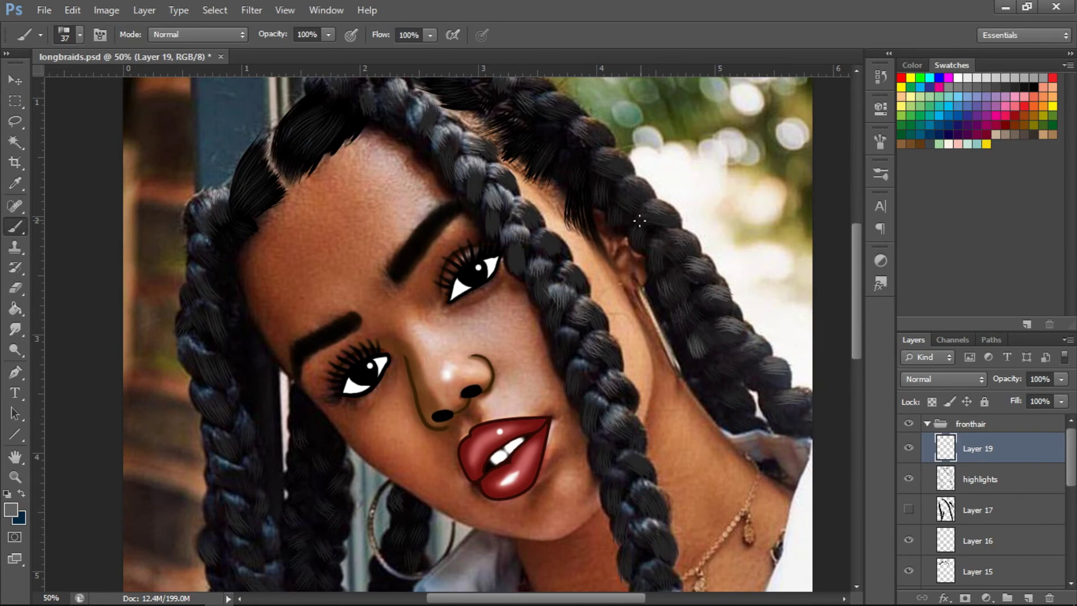
{"action": "scroll", "coordinate": [209, 233], "scroll_direction": "down", "scroll_amount": 4}
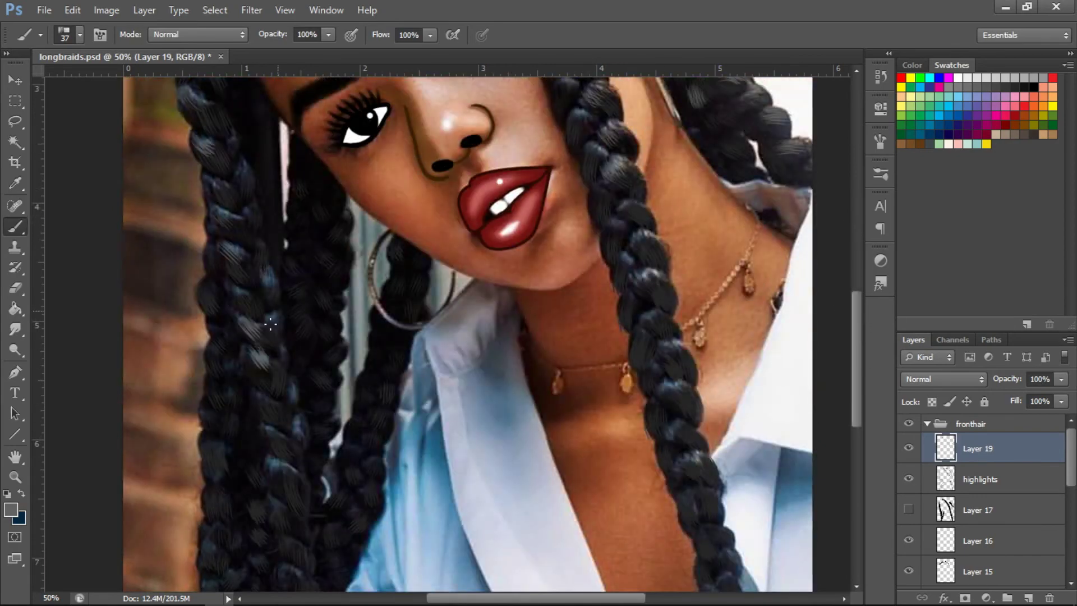
{"action": "scroll", "coordinate": [329, 478], "scroll_direction": "down", "scroll_amount": 2}
{"action": "scroll", "coordinate": [234, 473], "scroll_direction": "down", "scroll_amount": 2}
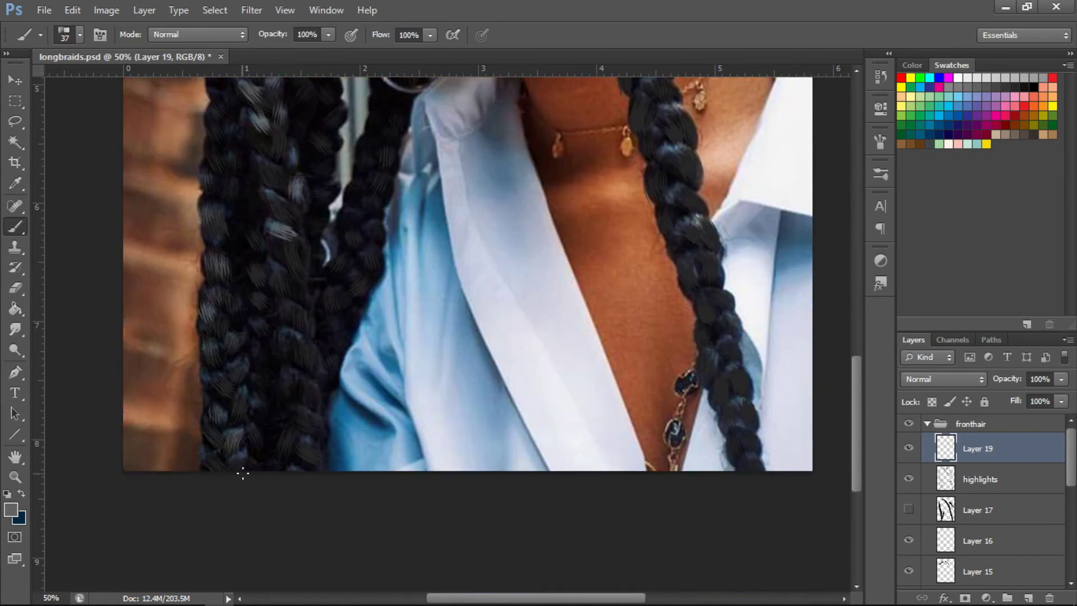
- Zoom out and make the hidden fronthair, earrings, ear, top and body layers visible again
{"action": "scroll", "coordinate": [954, 504], "scroll_direction": "down", "scroll_amount": 5}
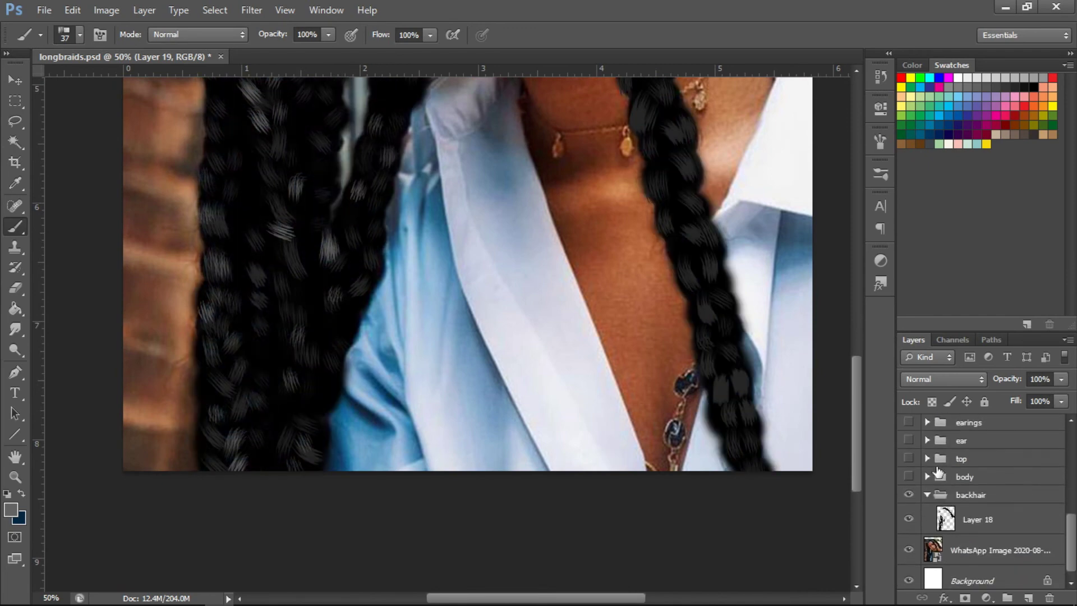
{"action": "key", "text": "ctrl+minus"}
{"action": "key", "text": "ctrl+minus"}
{"action": "key", "text": "ctrl+minus"}
{"action": "left_click_drag", "start_coordinate": [909, 498], "coordinate": [909, 421]}
{"action": "left_click", "coordinate": [976, 435]}
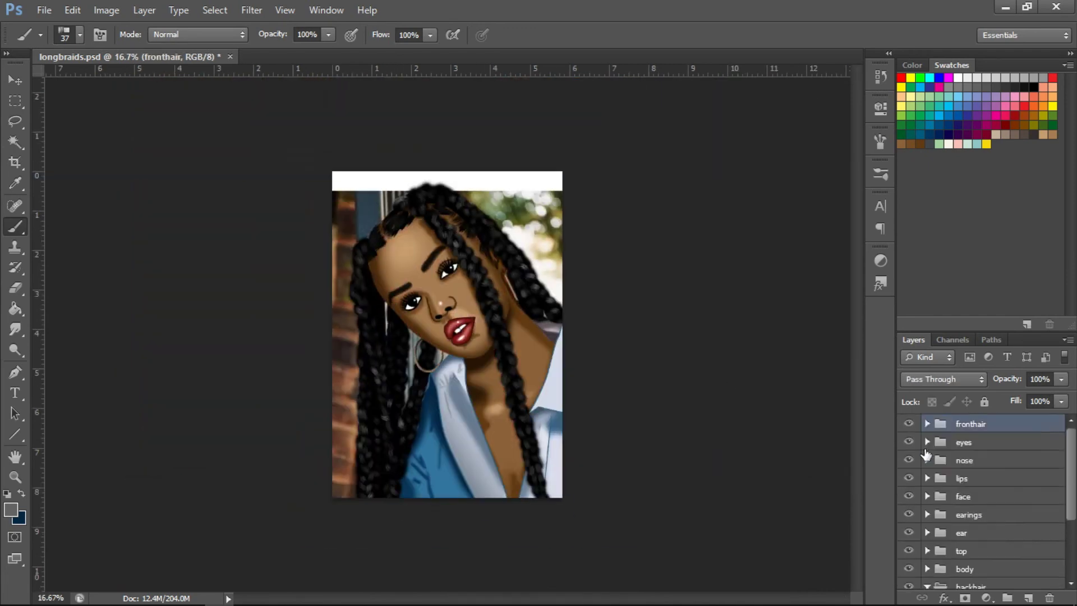
{"action": "left_click_drag", "start_coordinate": [1071, 494], "coordinate": [1072, 523]}
{"action": "scroll", "coordinate": [981, 505], "scroll_direction": "up", "scroll_amount": 2}
- Create a new layer group named 'necklace' containing a new empty layer
{"action": "left_click", "coordinate": [970, 516]}
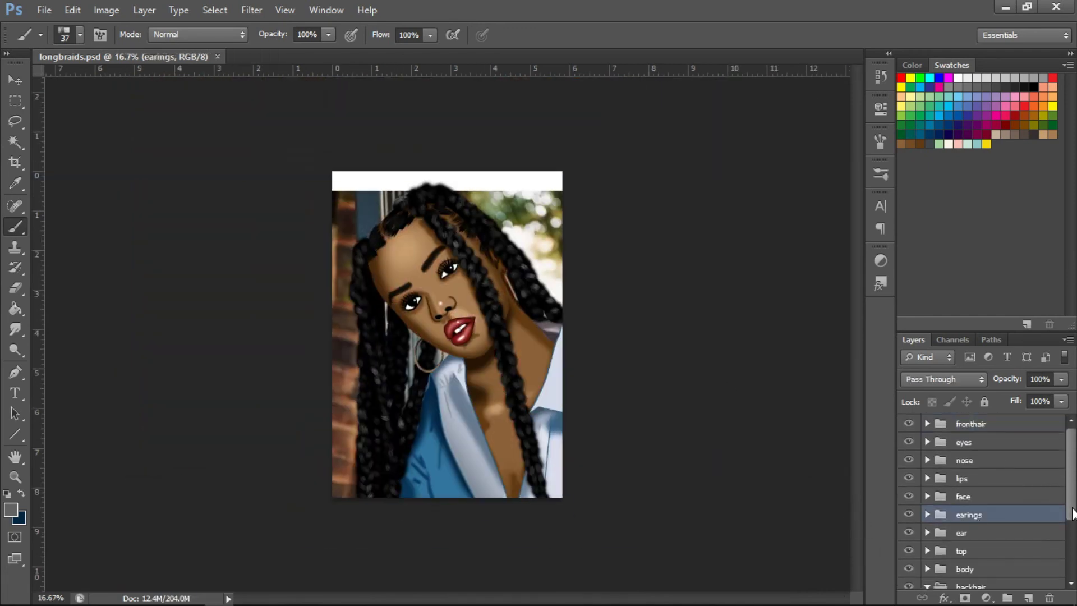
{"action": "left_click", "coordinate": [1008, 598]}
{"action": "double_click", "coordinate": [971, 523]}
{"action": "type", "text": "necklace"}
{"action": "key", "text": "Return"}
{"action": "left_click", "coordinate": [1028, 598]}
- Hide the top and body groups, sample a tan colour, and choose a brush preset
{"action": "left_click", "coordinate": [909, 451]}
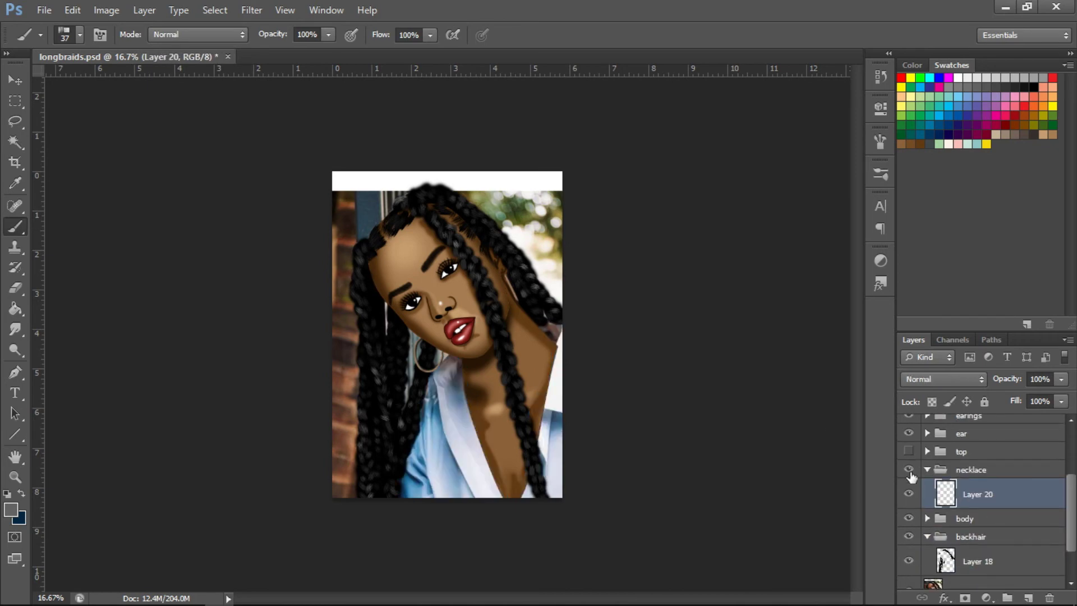
{"action": "left_click", "coordinate": [908, 518]}
{"action": "scroll", "coordinate": [447, 402], "scroll_direction": "up", "scroll_amount": 2}
{"action": "key", "text": "i"}
{"action": "left_click", "coordinate": [687, 315]}
{"action": "key", "text": "b"}
{"action": "left_click", "coordinate": [80, 35]}
{"action": "left_click", "coordinate": [506, 303]}
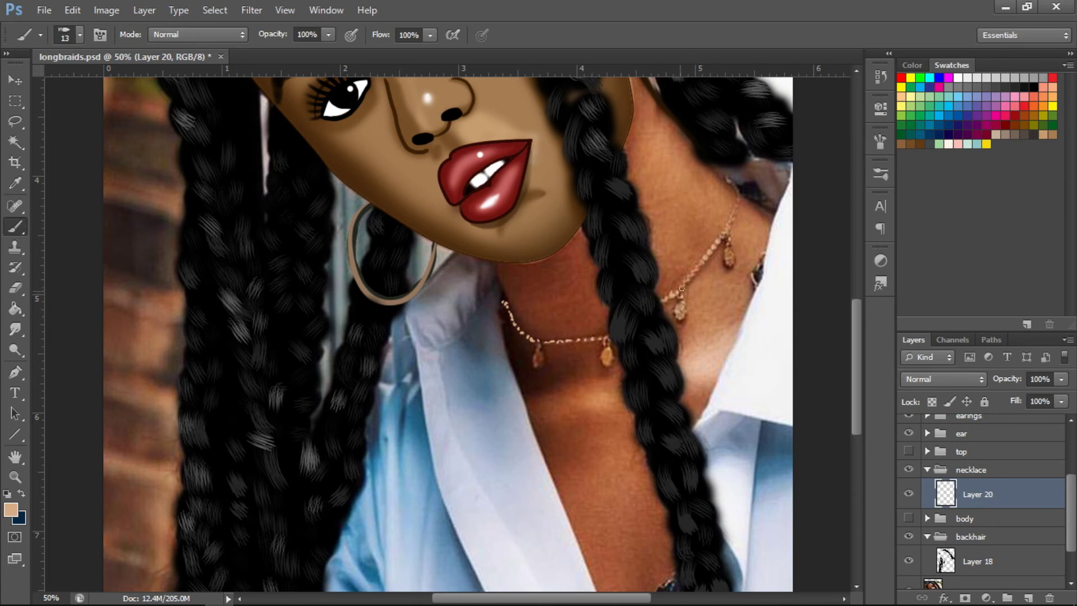
- Sample pinkish-tan and orange-tan necklace colours, adding Layers 21 and 22
{"action": "left_click", "coordinate": [15, 184]}
{"action": "left_click", "coordinate": [605, 340]}
{"action": "key", "text": "b"}
{"action": "key", "text": "ctrl+shift+alt+n"}
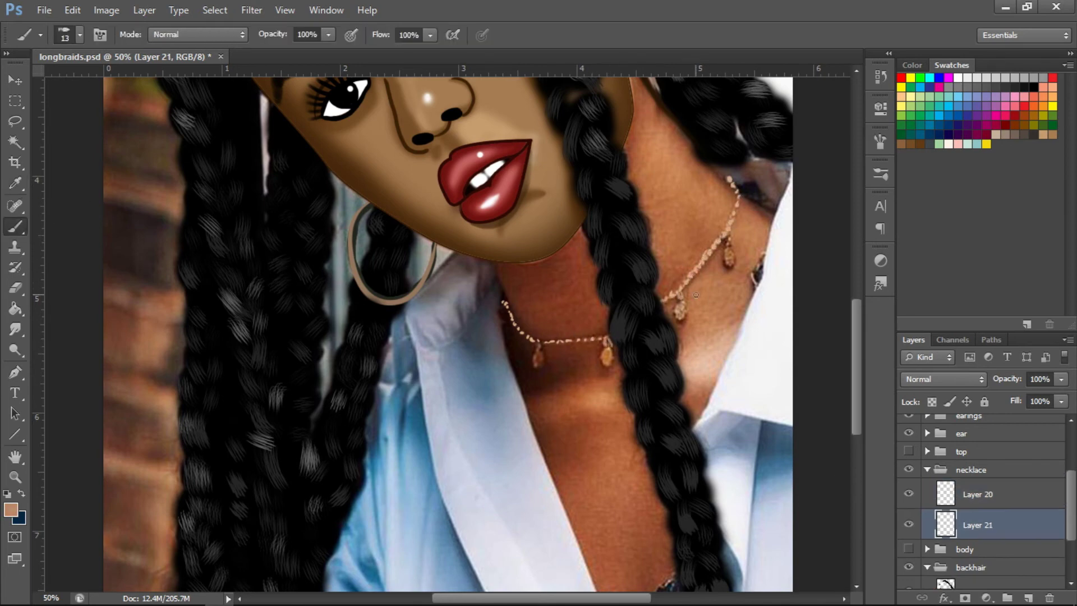
{"action": "key", "text": "i"}
{"action": "left_click", "coordinate": [609, 355]}
{"action": "key", "text": "ctrl+shift+alt+n"}
{"action": "key", "text": "b"}
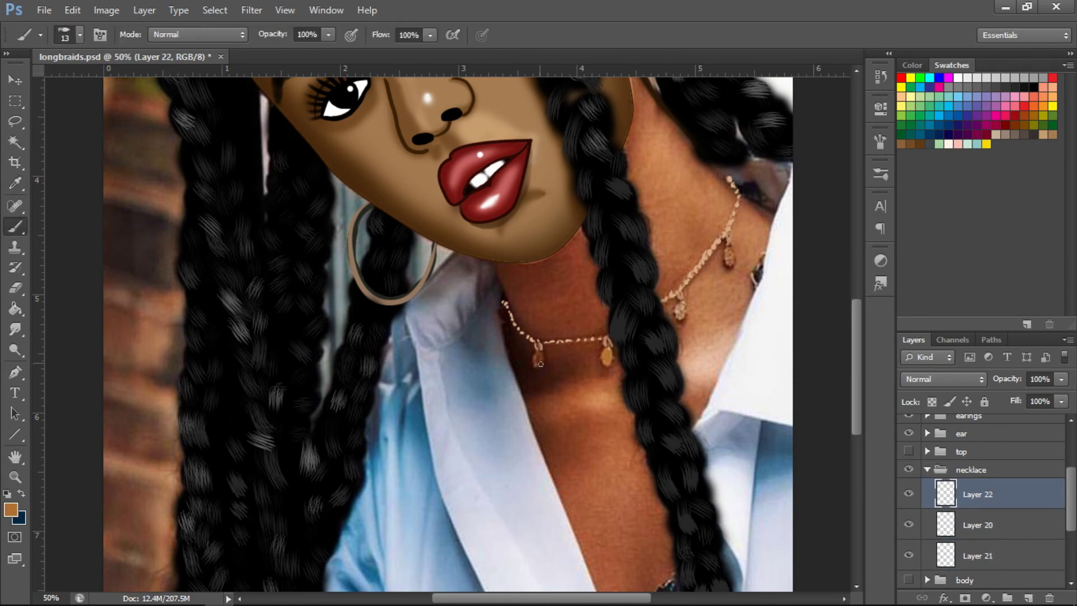
- Sample a darker brown, add Layer 23, and enlarge the brush to 35 px
{"action": "key", "text": "i"}
{"action": "left_click", "coordinate": [556, 393]}
{"action": "key", "text": "ctrl+shift+alt+n"}
{"action": "key", "text": "b"}
{"action": "left_click", "coordinate": [79, 34]}
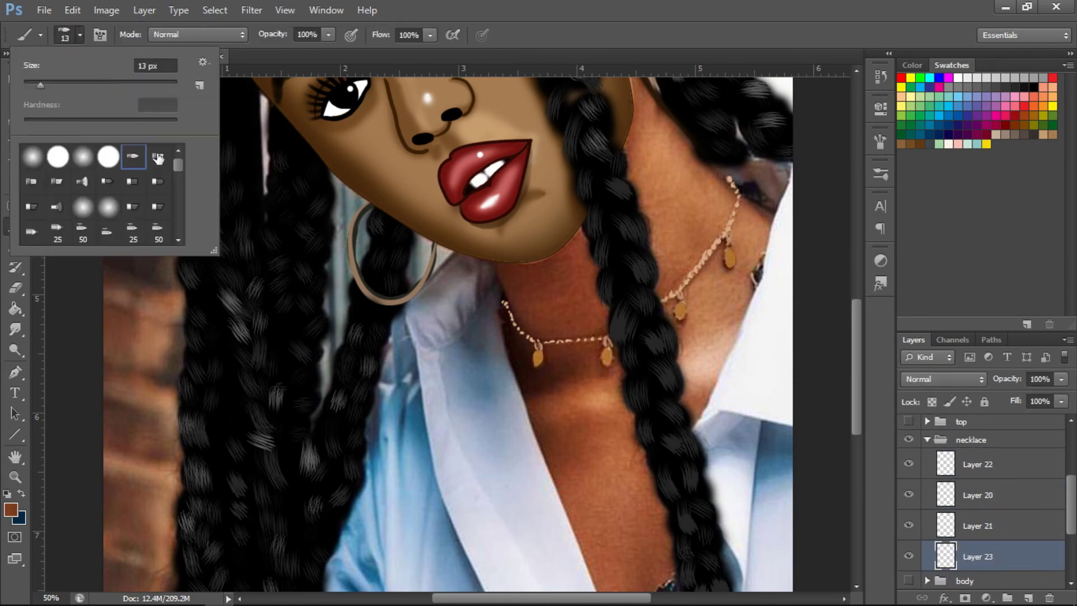
{"action": "left_click_drag", "start_coordinate": [27, 68], "coordinate": [31, 68]}
- Pick a very dark brown on new Layer 24 with a 7 px brush, then collapse the necklace group
{"action": "key", "text": "i"}
{"action": "left_click", "coordinate": [537, 355]}
{"action": "key", "text": "b"}
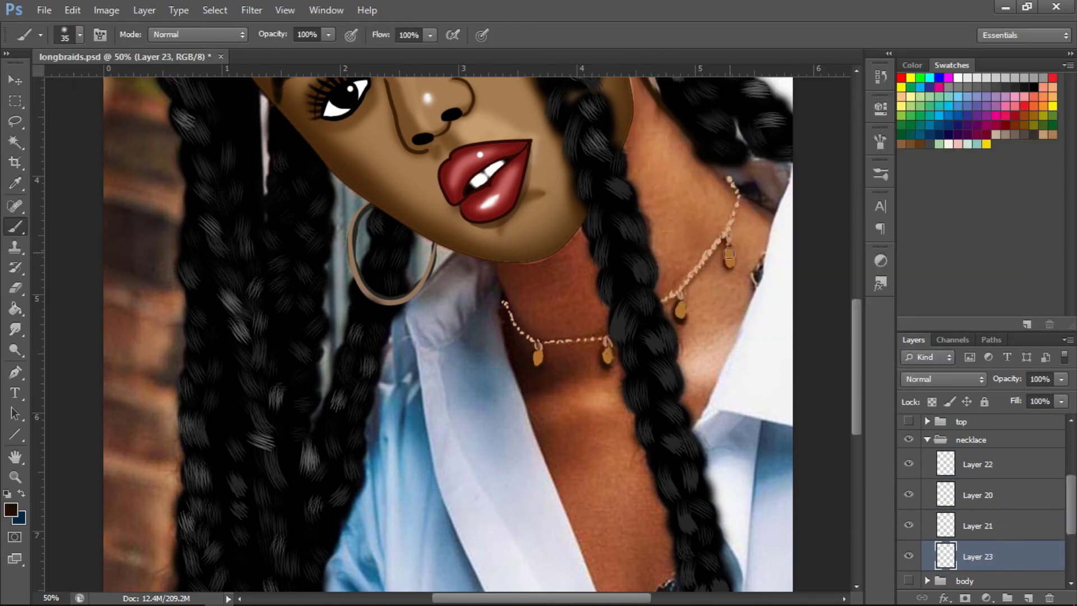
{"action": "key", "text": "ctrl+shift+alt+n"}
{"action": "key", "text": "bracketleft"}
{"action": "key", "text": "bracketleft"}
{"action": "key", "text": "bracketleft"}
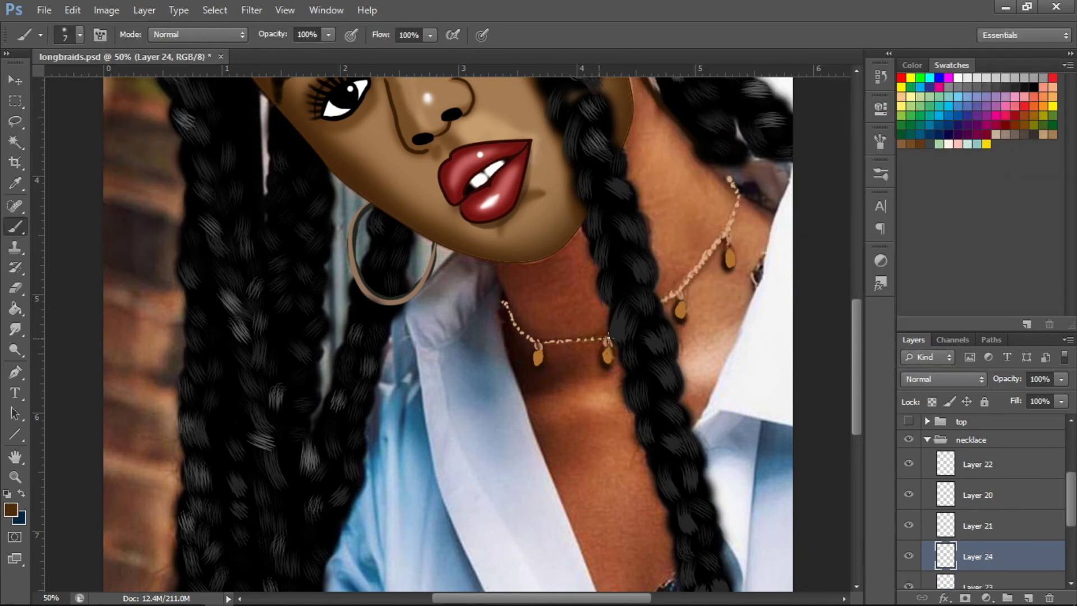
{"action": "key", "text": "ctrl+minus"}
{"action": "key", "text": "ctrl+minus"}
{"action": "key", "text": "ctrl+minus"}
{"action": "scroll", "coordinate": [954, 477], "scroll_direction": "up", "scroll_amount": 1}
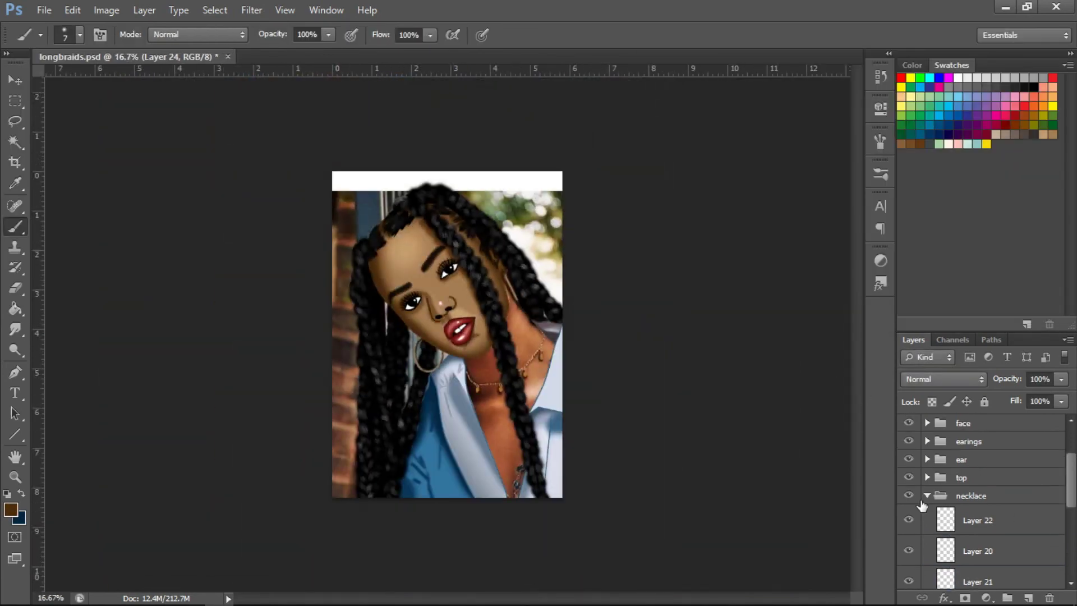
{"action": "left_click", "coordinate": [927, 509]}
- Add a group named 'bg' below backhair with a new layer, hiding the original photo layer
{"action": "left_click", "coordinate": [1007, 600]}
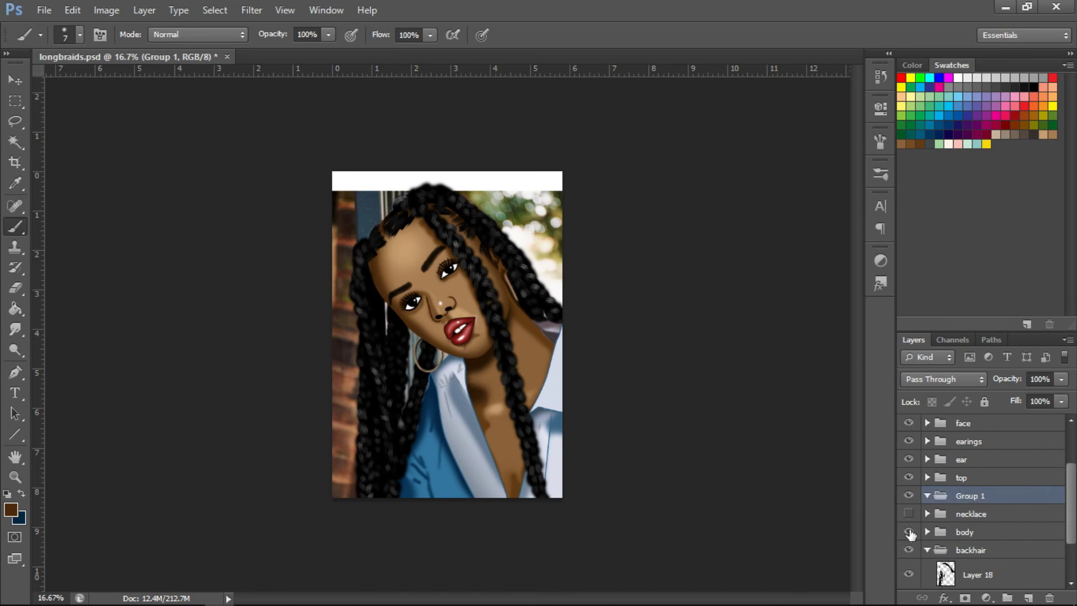
{"action": "left_click_drag", "start_coordinate": [970, 495], "coordinate": [945, 566]}
{"action": "double_click", "coordinate": [971, 537]}
{"action": "type", "text": "bg"}
{"action": "key", "text": "Return"}
{"action": "key", "text": "ctrl+shift+alt+n"}
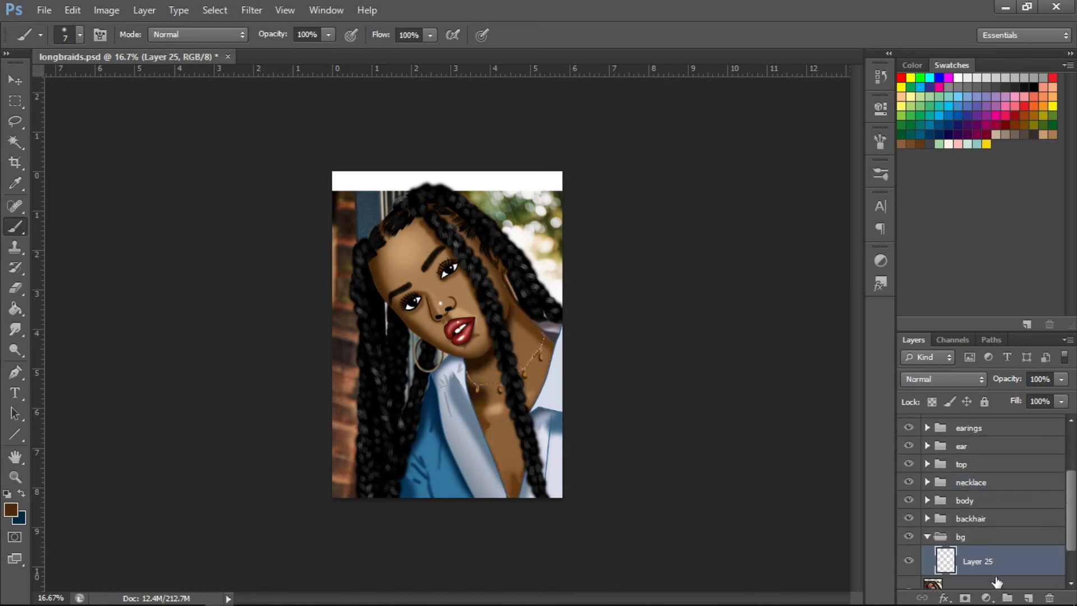
{"action": "left_click", "coordinate": [909, 561]}
{"action": "key", "text": "ctrl+minus"}
- Fill the background Layer 25 with orange using the Paint Bucket
{"action": "left_click", "coordinate": [15, 308]}
{"action": "left_click", "coordinate": [499, 280]}
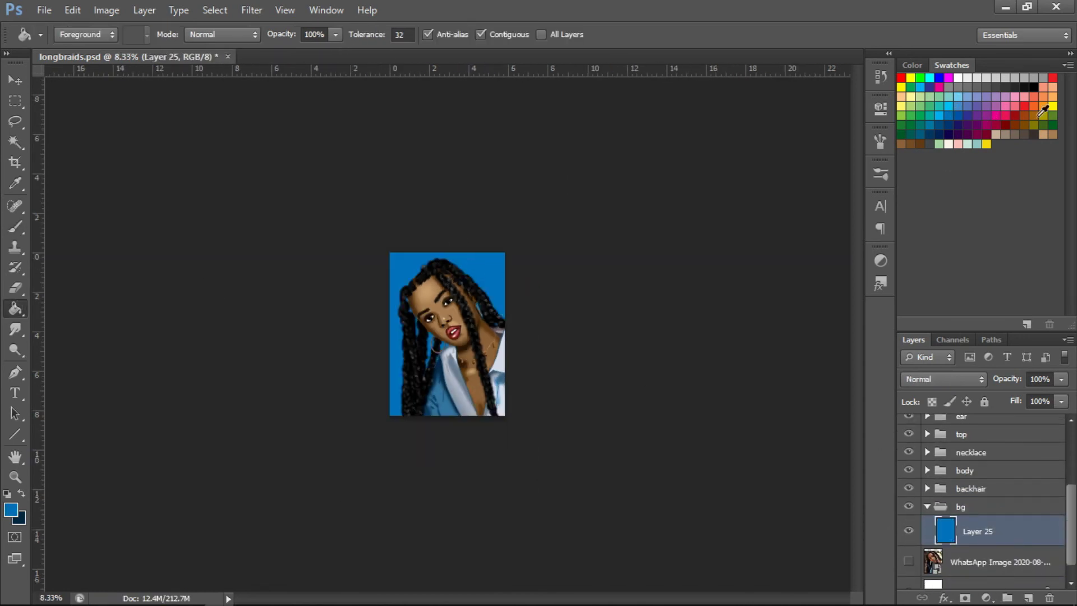
{"action": "left_click", "coordinate": [449, 326]}
{"action": "left_click", "coordinate": [1029, 597]}
- Paint a soft yellow glow behind the hair with an 825 px brush
{"action": "key", "text": "b"}
{"action": "left_click", "coordinate": [80, 35]}
{"action": "type", "text": "825"}
{"action": "key", "text": "Return"}
{"action": "mouse_move", "coordinate": [396, 348]}
{"action": "left_mouse_down"}
{"action": "mouse_move", "coordinate": [418, 264]}
{"action": "mouse_move", "coordinate": [494, 345]}
{"action": "mouse_move", "coordinate": [444, 278]}
{"action": "mouse_move", "coordinate": [393, 415]}
{"action": "left_mouse_up"}
- Create a group named 'light' holding a new empty layer
{"action": "left_click", "coordinate": [1007, 598]}
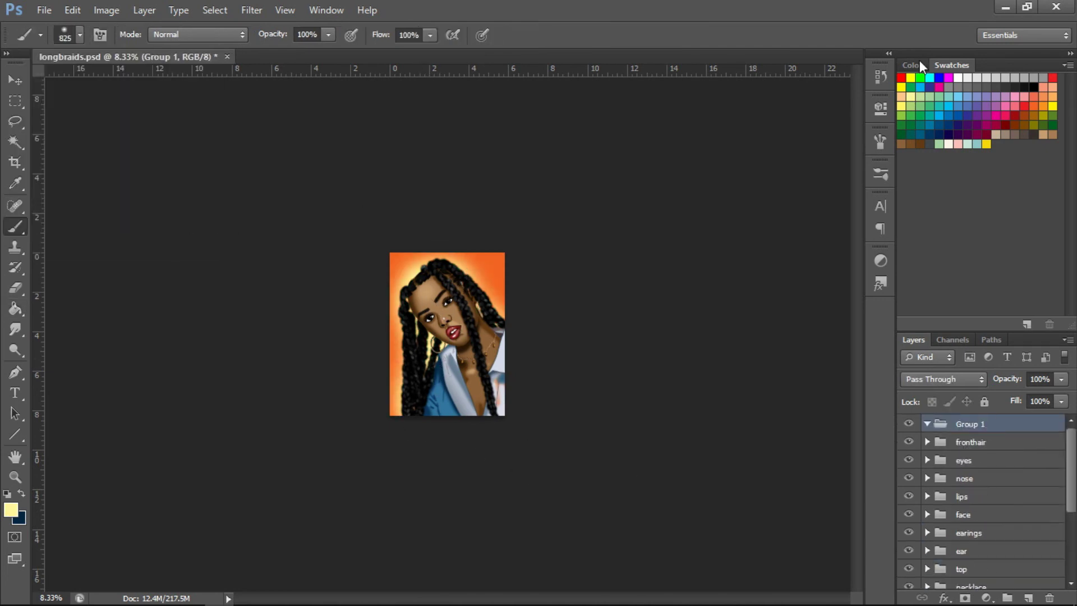
{"action": "left_click", "coordinate": [404, 264], "text": "alt"}
{"action": "double_click", "coordinate": [971, 424]}
{"action": "type", "text": "light"}
{"action": "key", "text": "Return"}
{"action": "key", "text": "ctrl+shift+alt+n"}
- Paint bright orange glow along the canvas edges on Layer 27 and erase part of it
{"action": "left_click", "coordinate": [10, 509]}
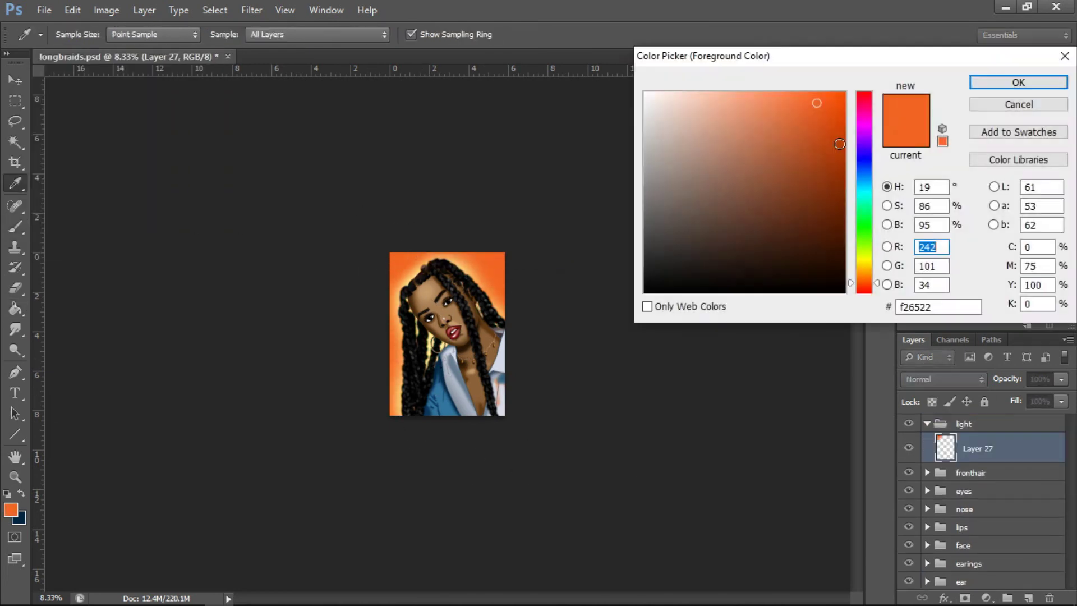
{"action": "left_click", "coordinate": [1017, 79]}
{"action": "left_click_drag", "start_coordinate": [393, 387], "coordinate": [415, 412]}
{"action": "left_click_drag", "start_coordinate": [485, 267], "coordinate": [494, 413]}
{"action": "left_click", "coordinate": [15, 288]}
{"action": "left_click", "coordinate": [80, 35]}
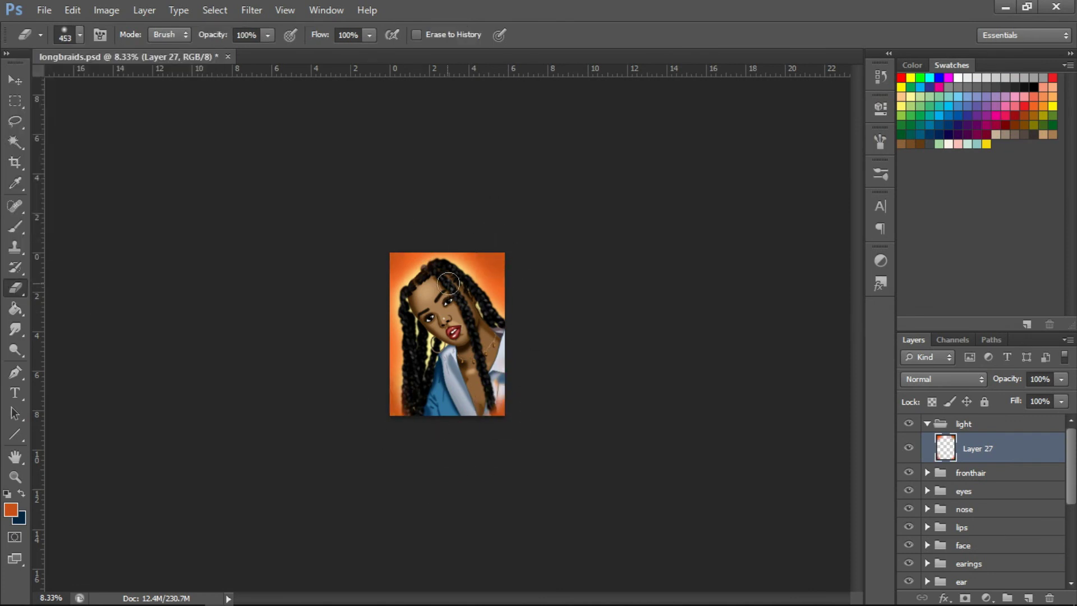
{"action": "left_click_drag", "start_coordinate": [426, 415], "coordinate": [399, 371]}
- Add Layer 28 with soft peach light and refine Layer 27
{"action": "key", "text": "ctrl+shift+alt+n"}
{"action": "key", "text": "b"}
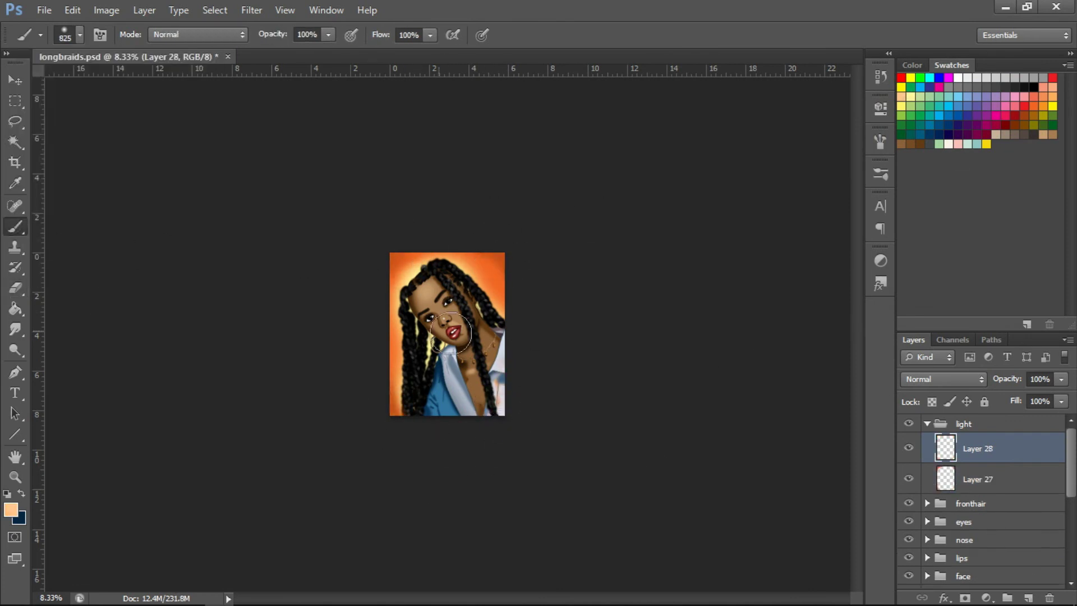
{"action": "left_click_drag", "start_coordinate": [486, 382], "coordinate": [494, 410]}
{"action": "key", "text": "e"}
{"action": "left_click", "coordinate": [973, 477]}
{"action": "key", "text": "ctrl+plus"}
{"action": "key", "text": "i"}
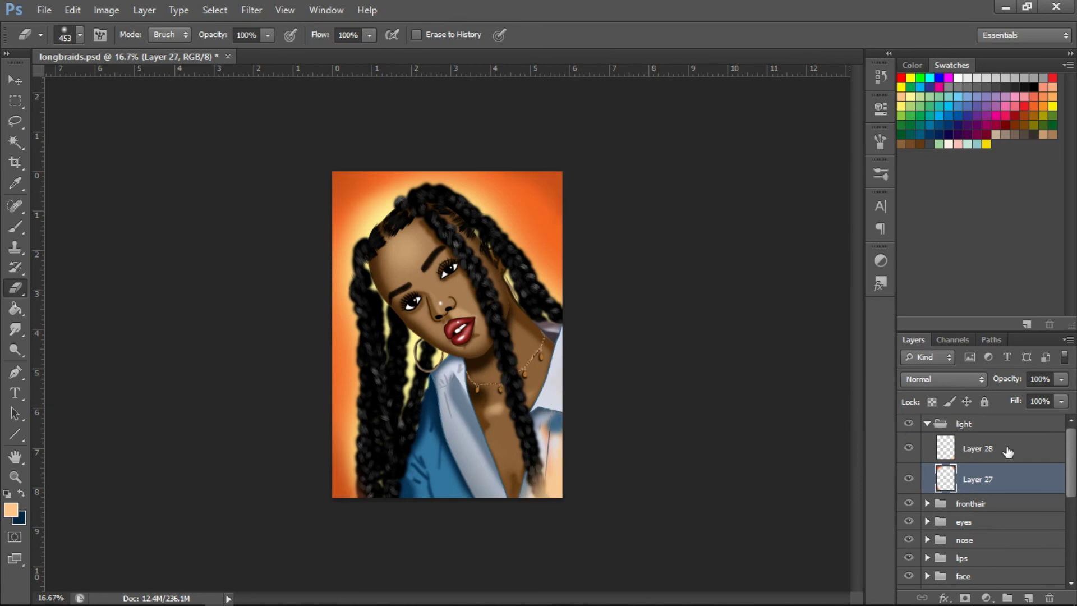
{"action": "left_click_drag", "start_coordinate": [1071, 466], "coordinate": [1073, 515]}
- Add Layers 29 and 30 and set up a large soft brush
{"action": "key", "text": "ctrl+shift+alt+n"}
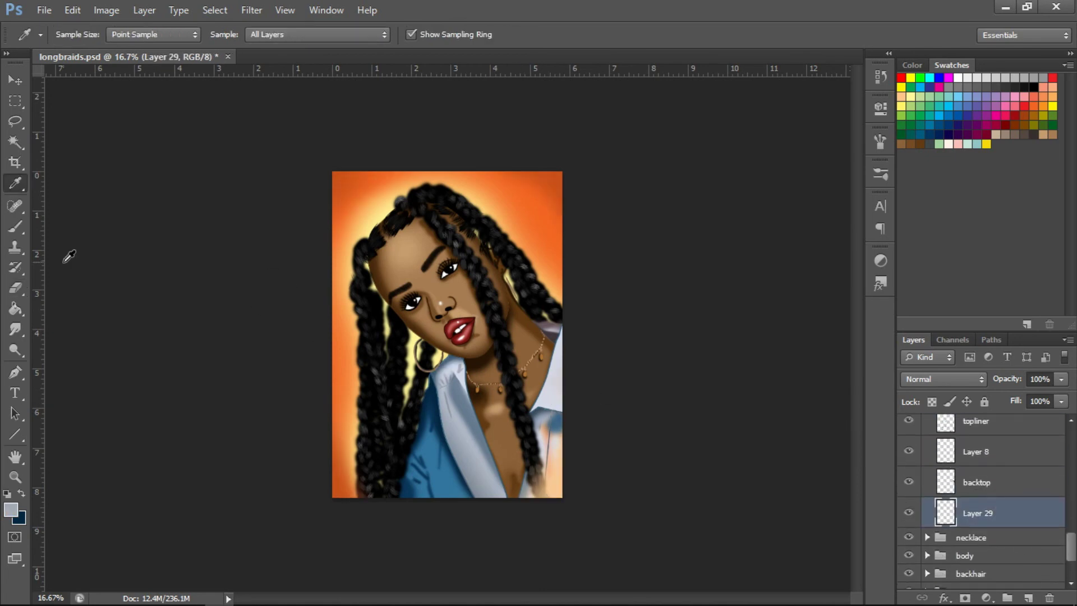
{"action": "key", "text": "b"}
{"action": "left_click", "coordinate": [80, 34]}
{"action": "key", "text": "alt+bracketright"}
{"action": "key", "text": "alt+bracketright"}
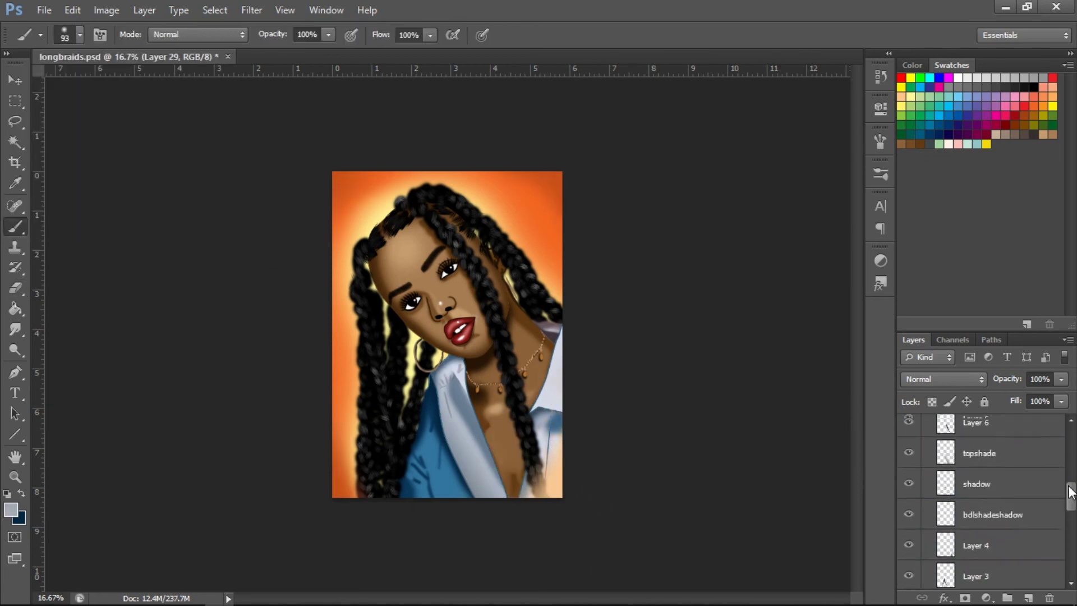
{"action": "key", "text": "ctrl+shift+alt+n"}
{"action": "left_click", "coordinate": [80, 34]}
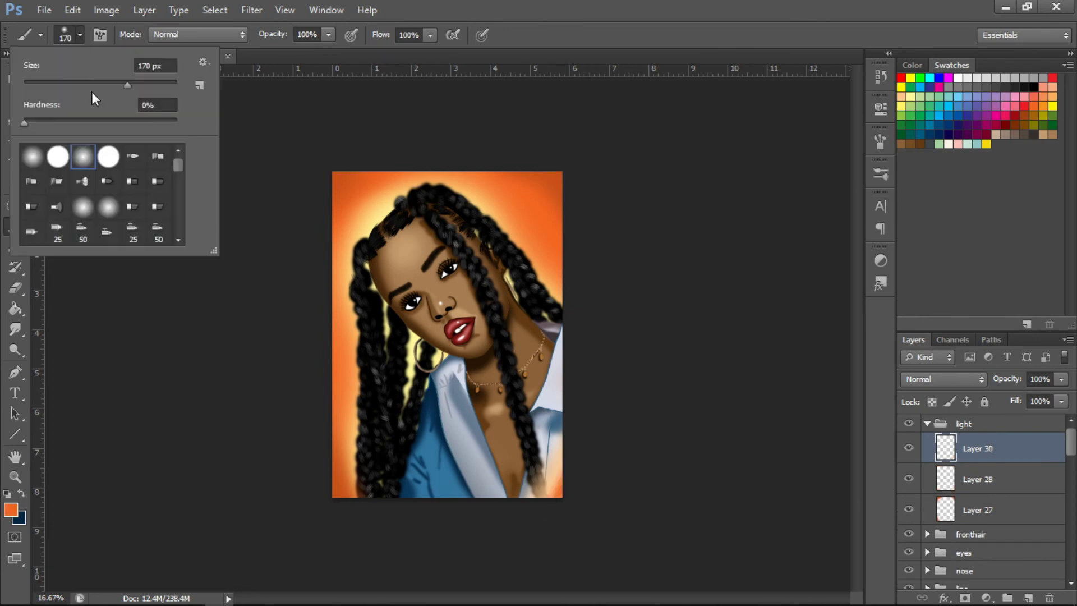
{"action": "key", "text": "alt+bracketleft"}
- Set Layer 30 to Multiply blending, zoom out, and collapse the light group
{"action": "left_click", "coordinate": [556, 449], "text": "alt"}
{"action": "key", "text": "e"}
{"action": "left_click", "coordinate": [942, 378]}
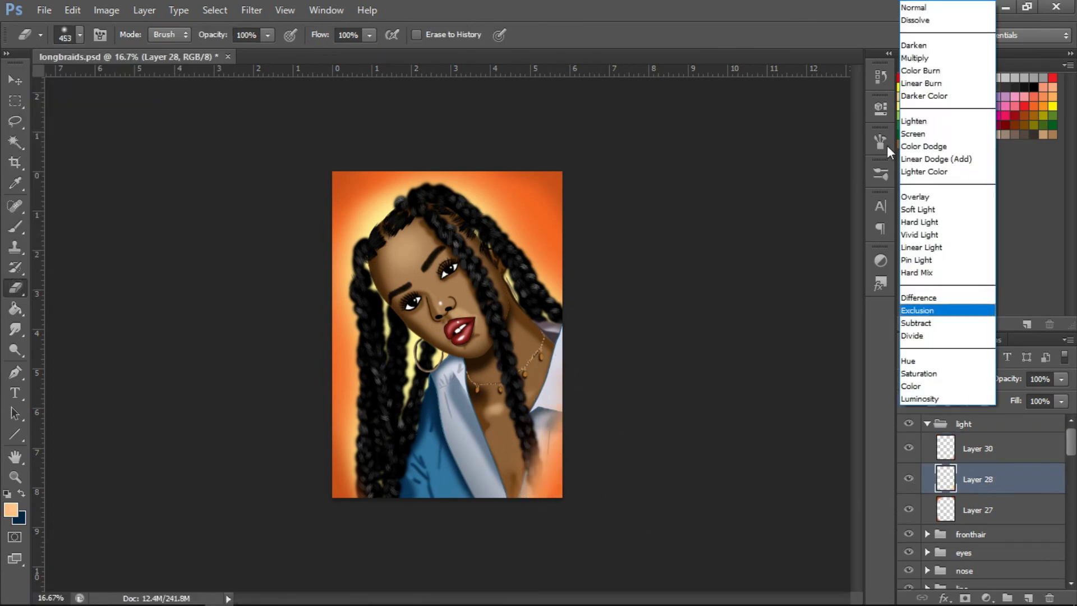
{"action": "left_click", "coordinate": [969, 446]}
{"action": "key", "text": "shift+alt+m"}
{"action": "key", "text": "ctrl+minus"}
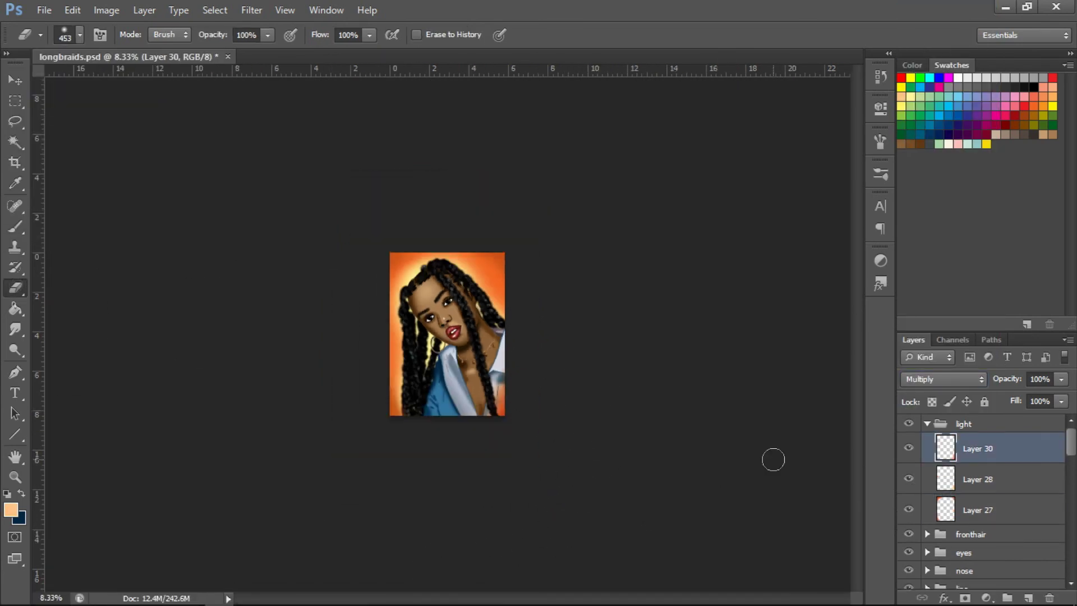
{"action": "left_click", "coordinate": [927, 423]}
{"action": "scroll", "coordinate": [1068, 488], "scroll_direction": "down", "scroll_amount": 5}
- Add Layer 31 under Layer 18 in backhair and paint black braid fill
{"action": "scroll", "coordinate": [1069, 488], "scroll_direction": "down", "scroll_amount": 3}
{"action": "left_click", "coordinate": [970, 510]}
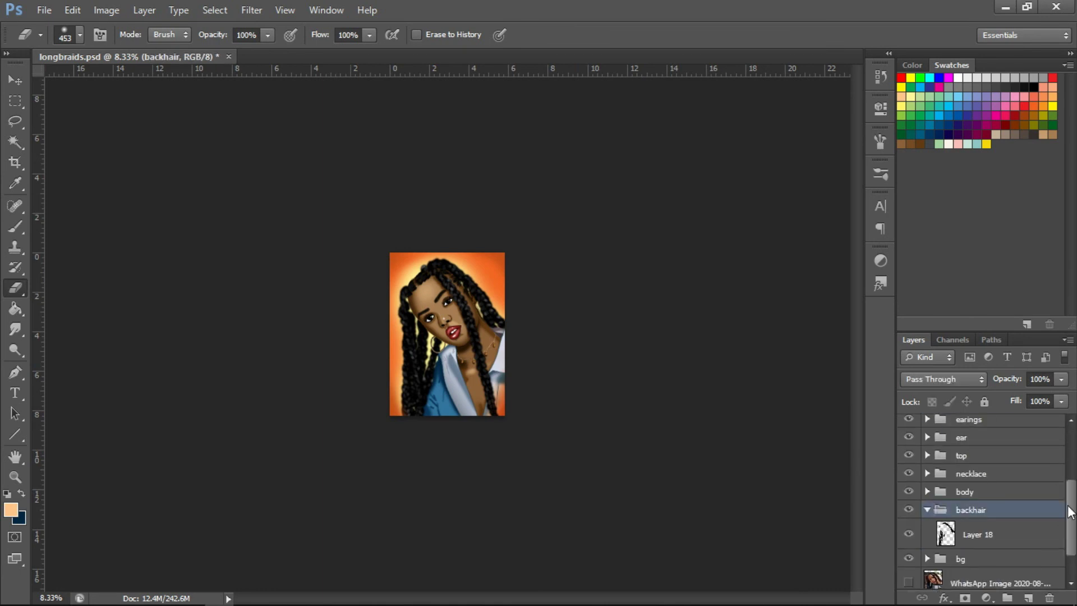
{"action": "left_click", "coordinate": [1029, 598]}
{"action": "left_click", "coordinate": [1034, 87]}
{"action": "key", "text": "b"}
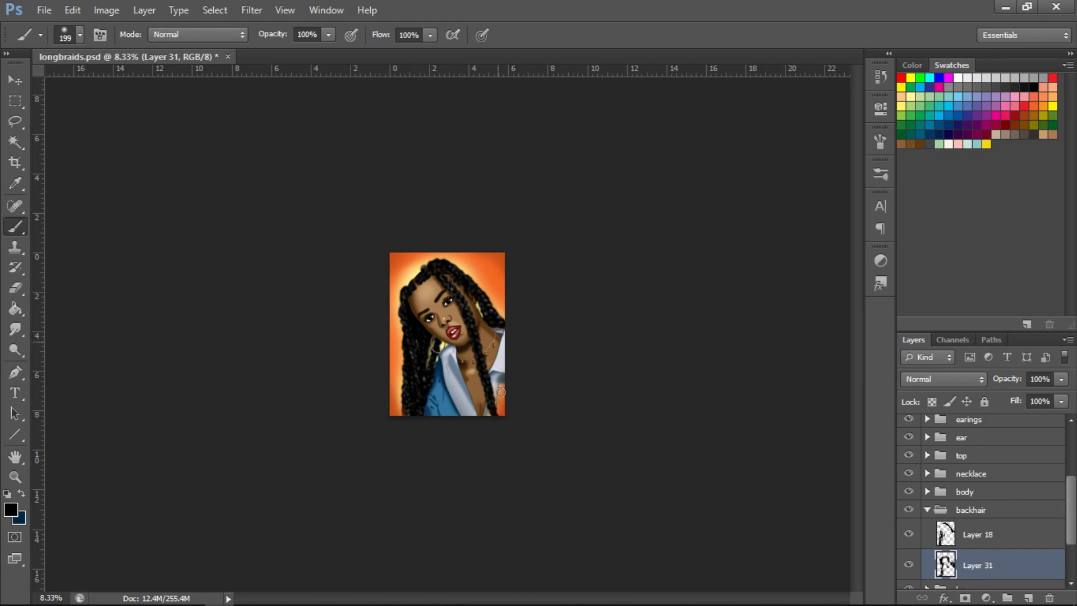
{"action": "key", "text": "ctrl+plus"}
- Add Layer 32 in fronthair, paint hair and refine it with the Eraser
{"action": "left_click", "coordinate": [383, 295], "text": "ctrl"}
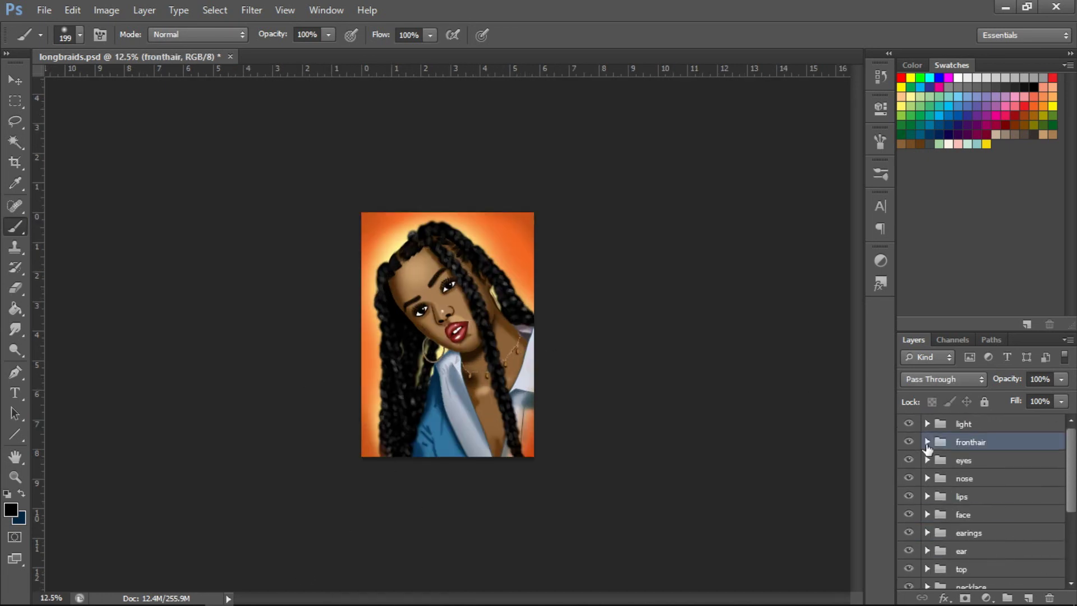
{"action": "key", "text": "ctrl+shift+alt+n"}
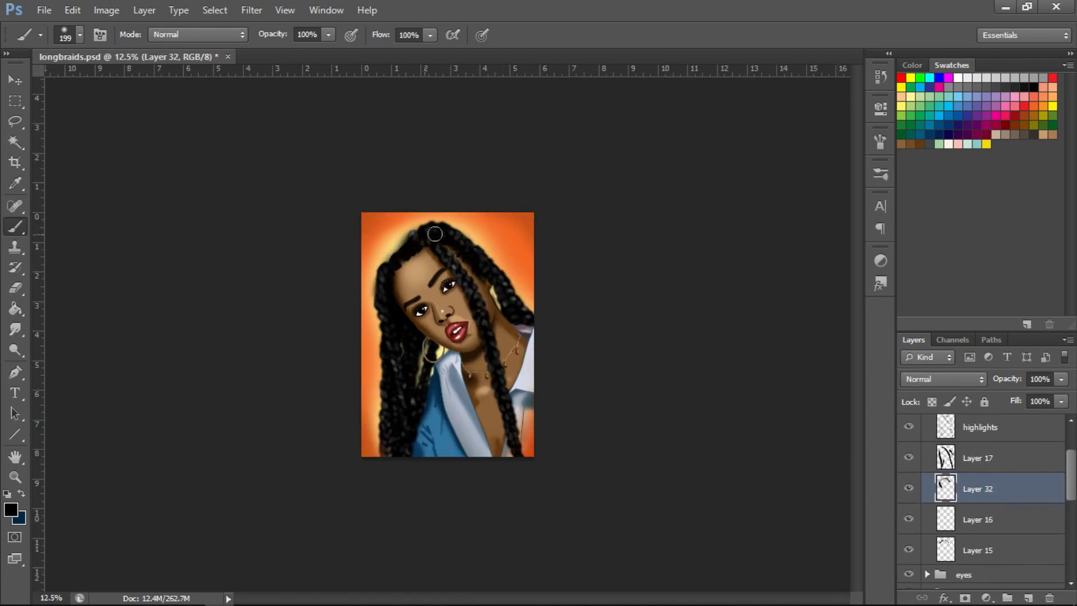
{"action": "key", "text": "e"}
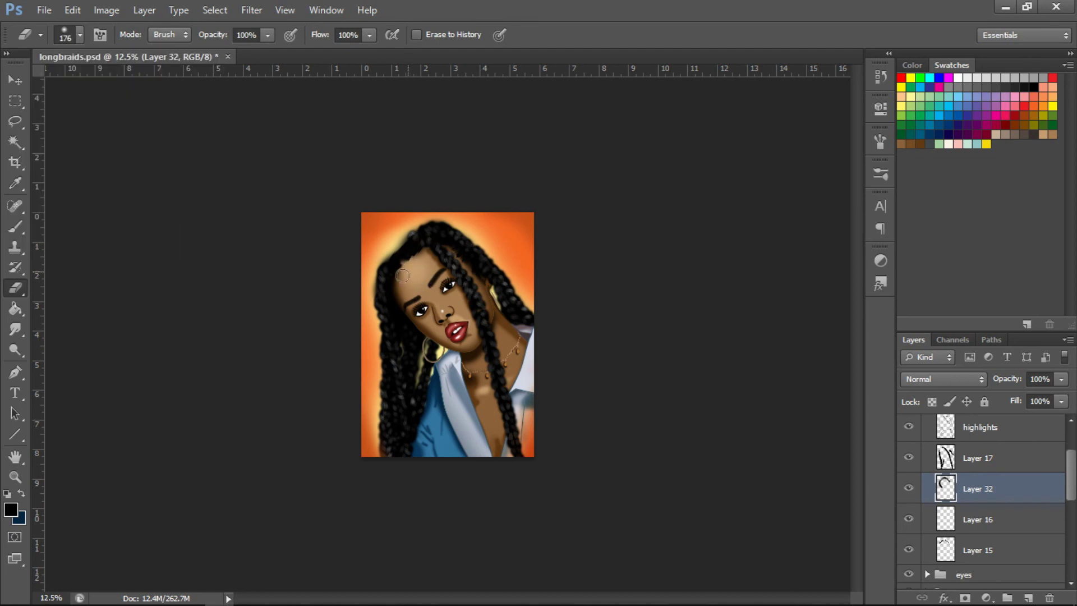
{"action": "left_click", "coordinate": [15, 226]}
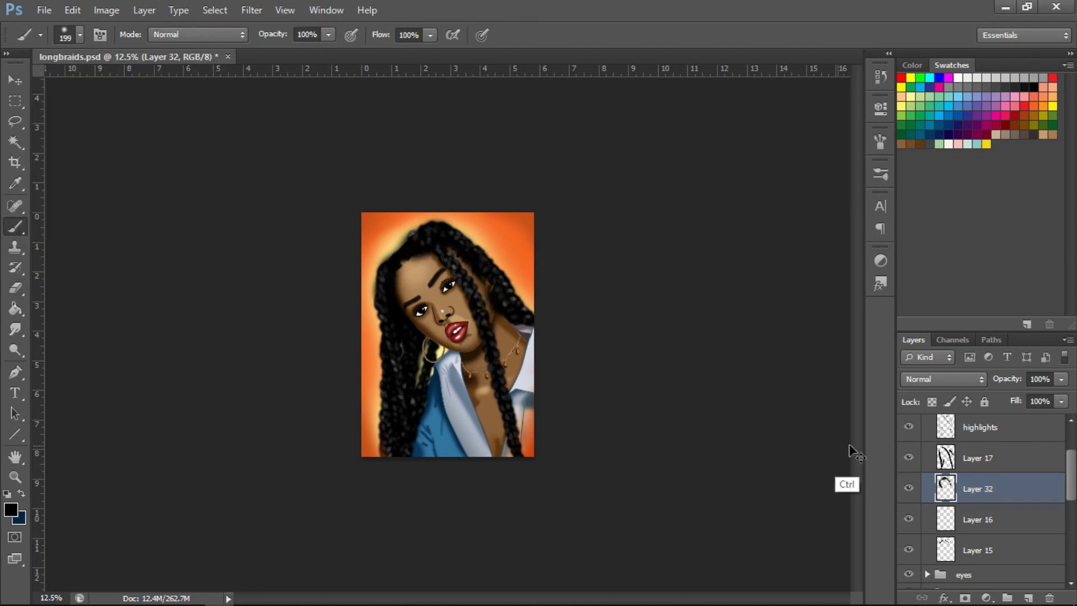
{"action": "left_click", "coordinate": [493, 288], "text": "ctrl"}
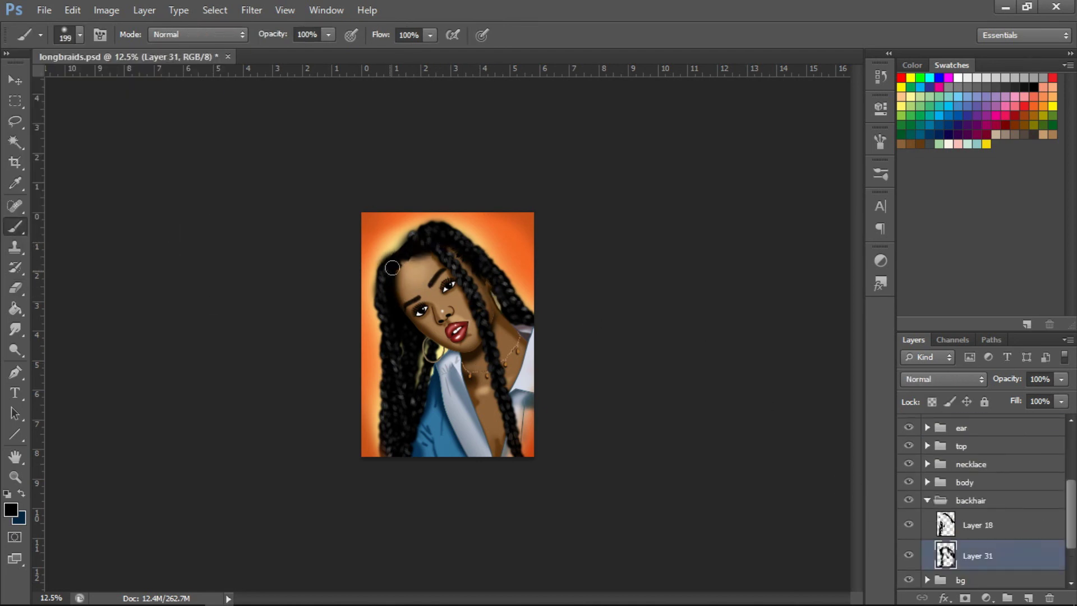
- Expand the light group, select Layer 30, and erase parts of it
{"action": "scroll", "coordinate": [982, 505], "scroll_direction": "up", "scroll_amount": 5}
{"action": "left_click", "coordinate": [976, 424]}
{"action": "left_click", "coordinate": [927, 423]}
{"action": "left_click", "coordinate": [978, 479]}
{"action": "left_click", "coordinate": [15, 288]}
{"action": "left_click", "coordinate": [960, 449]}
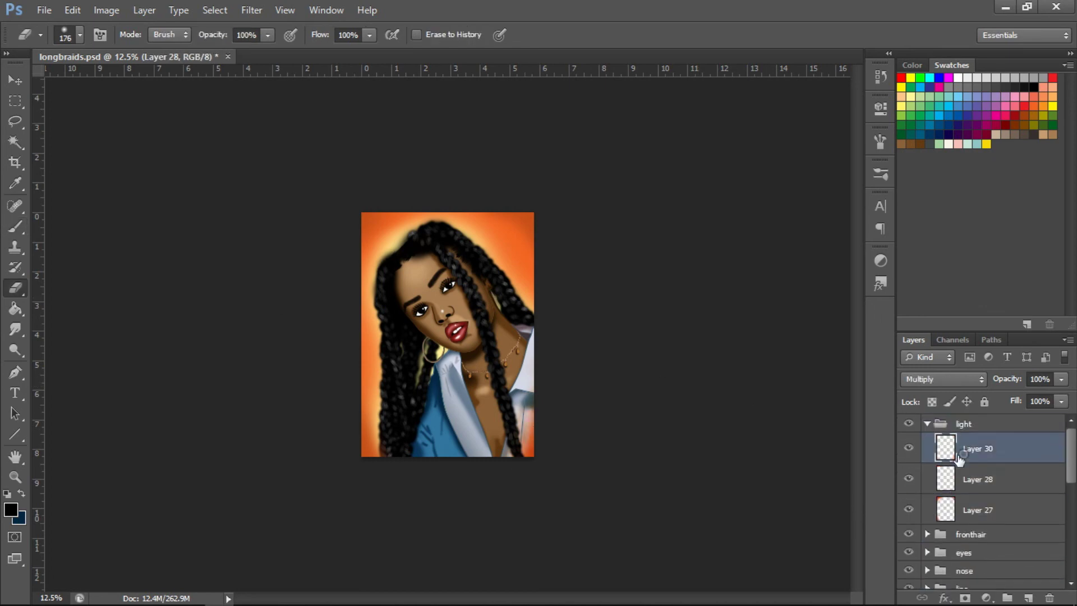